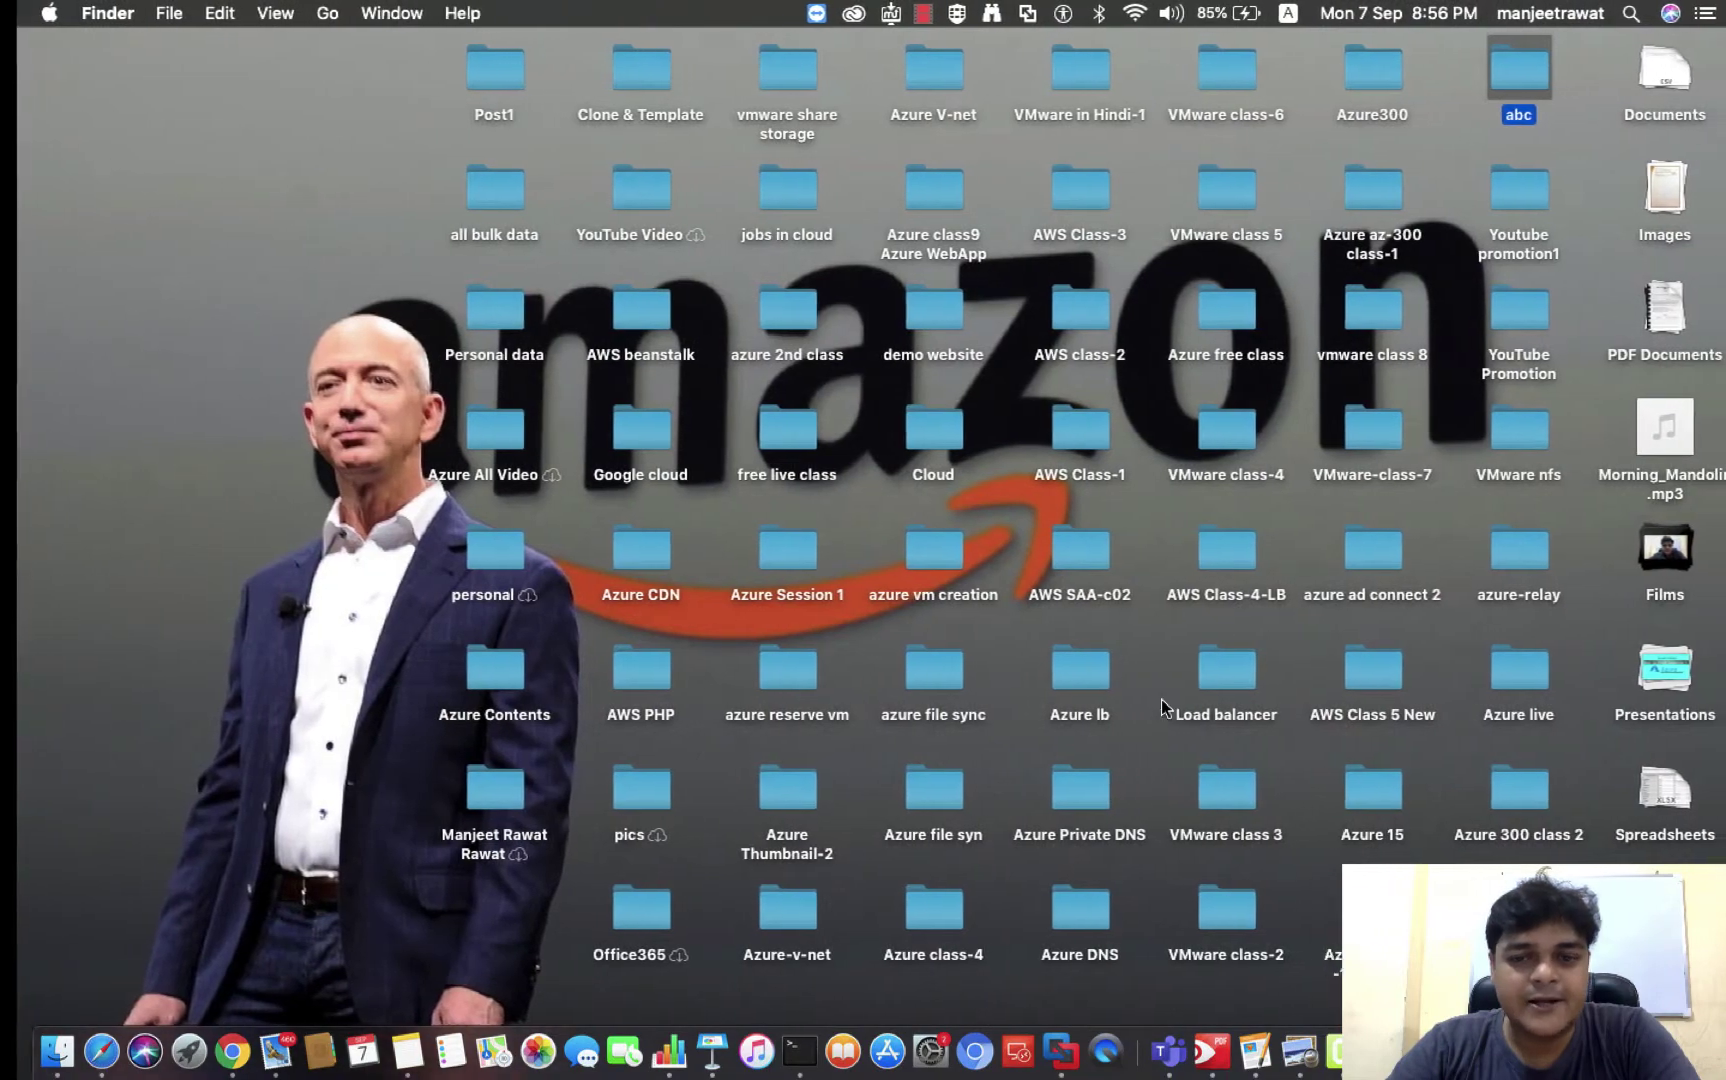
Step: Check the management address on the ESXi virtual machine's console and switch to Chrome
click(1062, 1054)
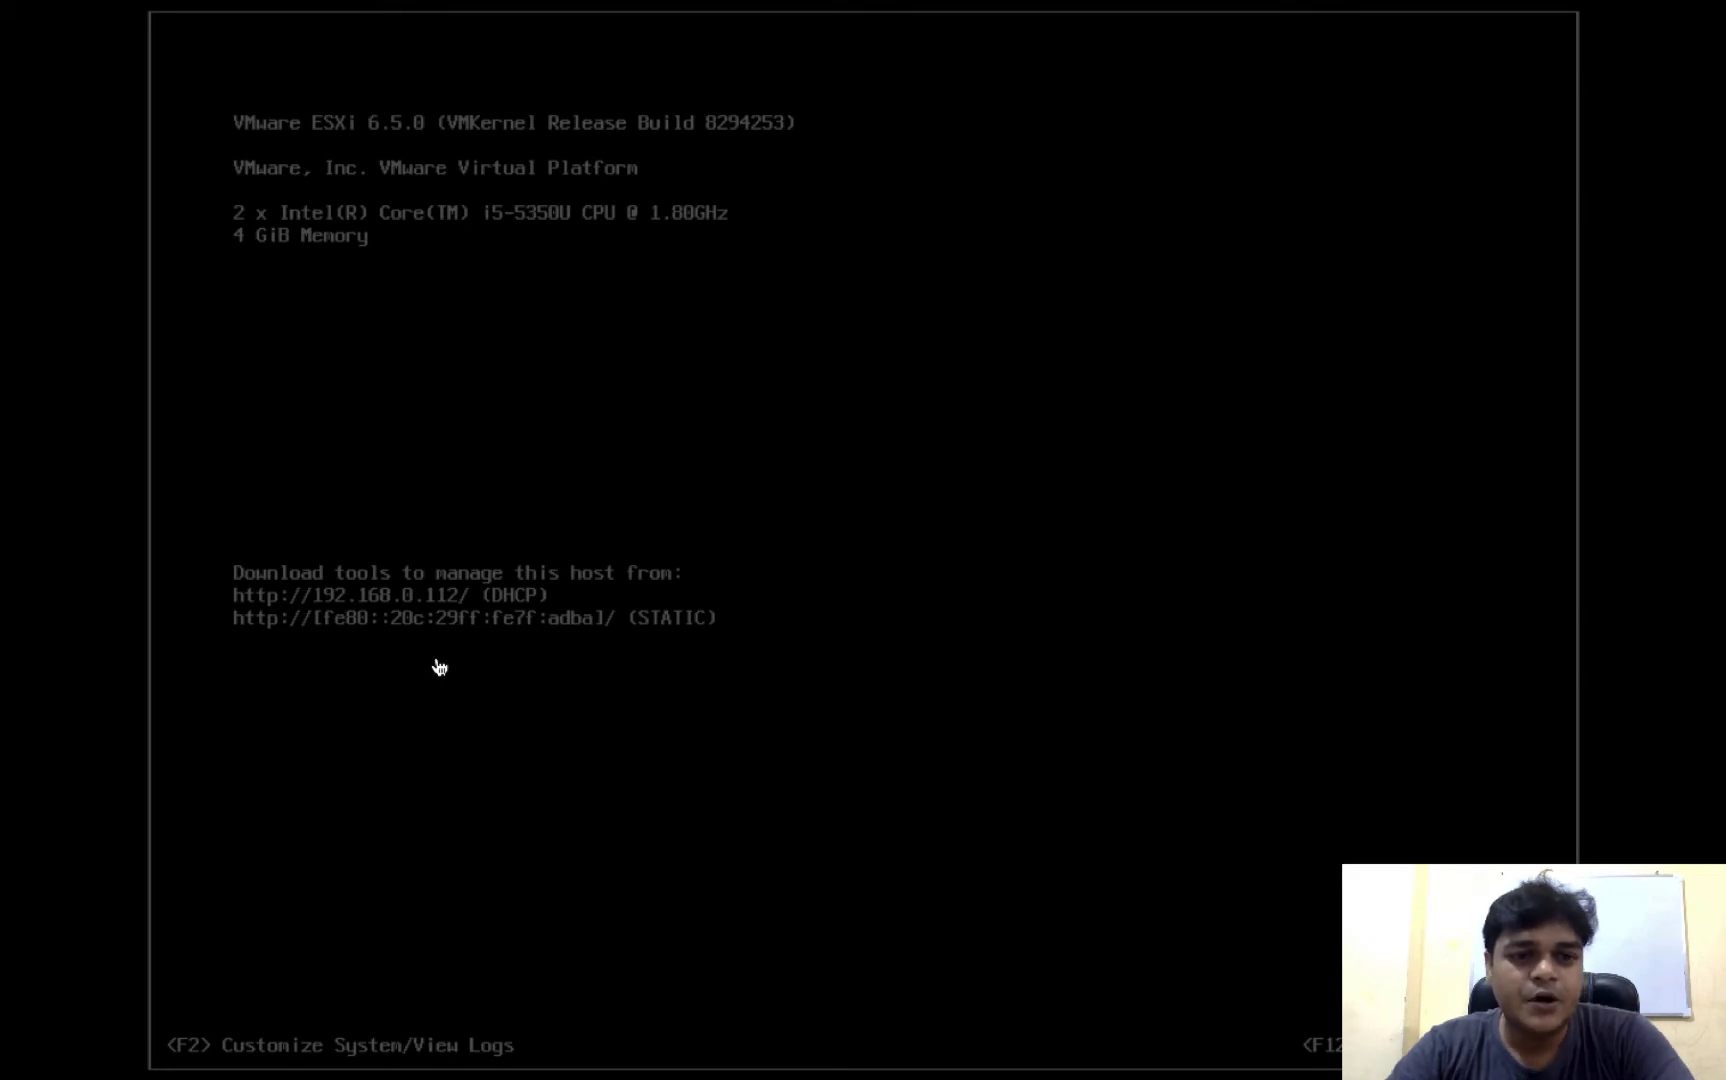
key(ctrl+Left)
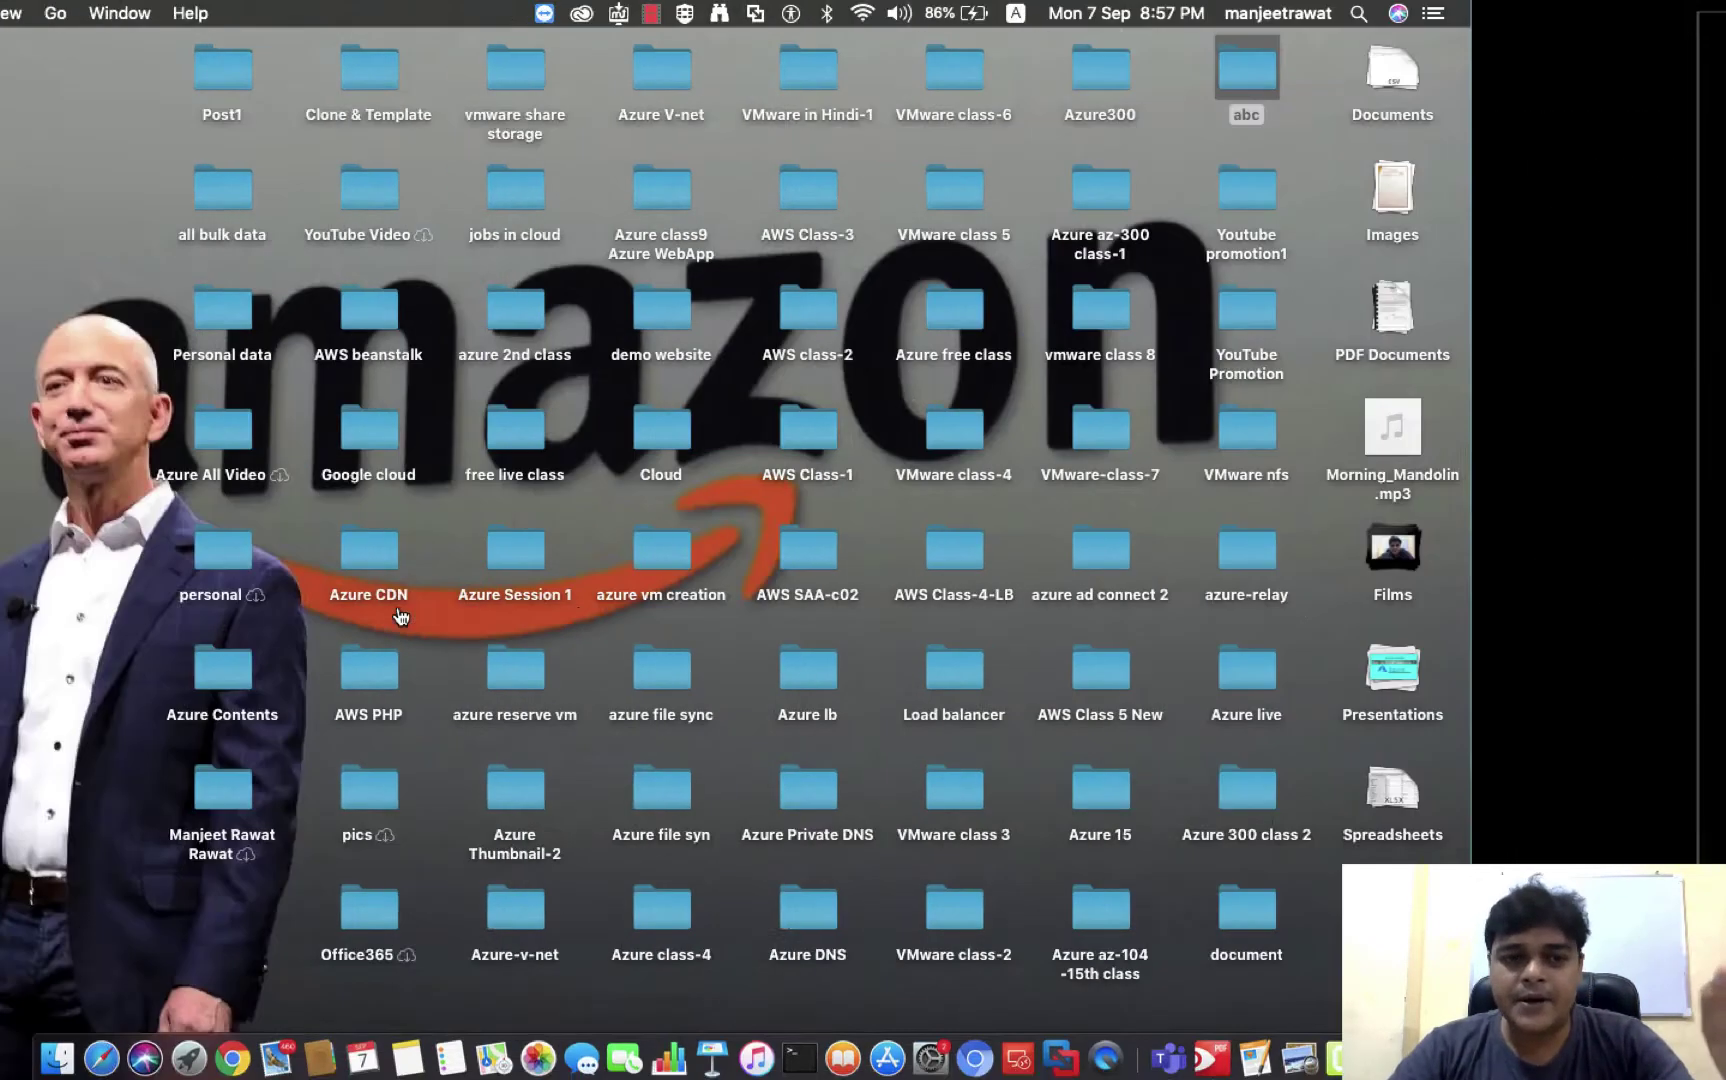
click(232, 1050)
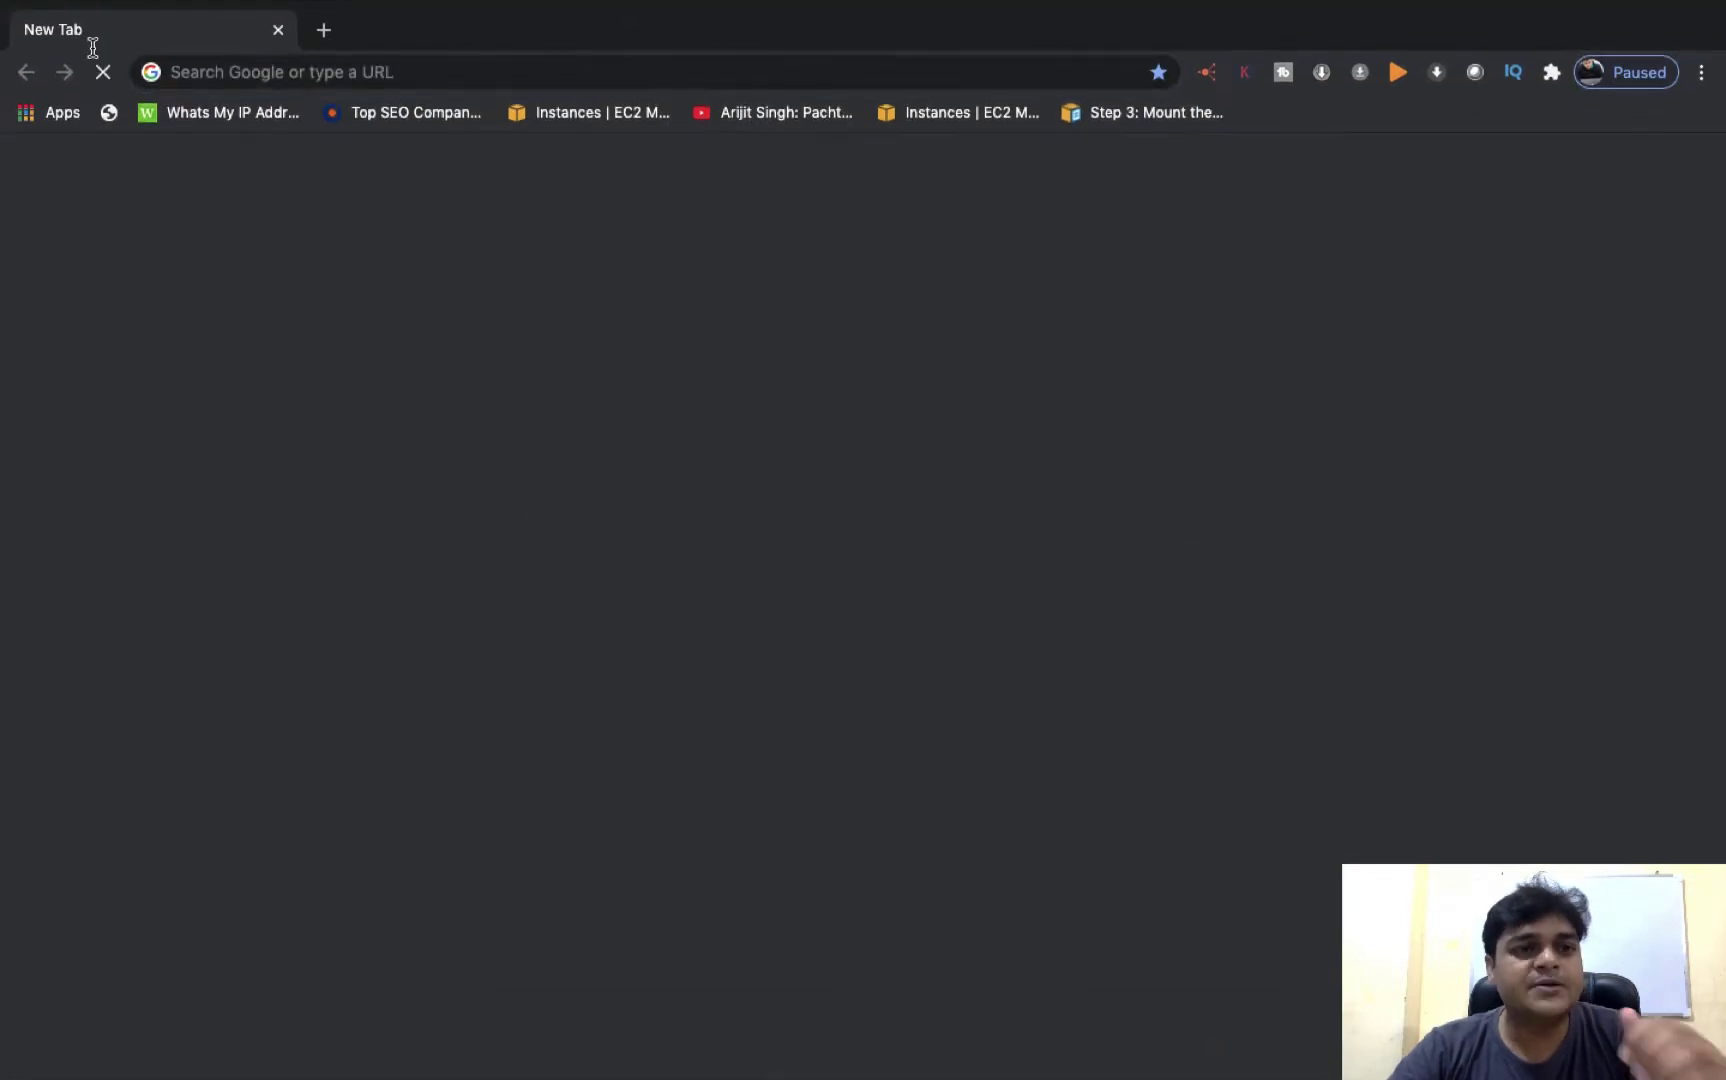
click(316, 74)
text(192.)
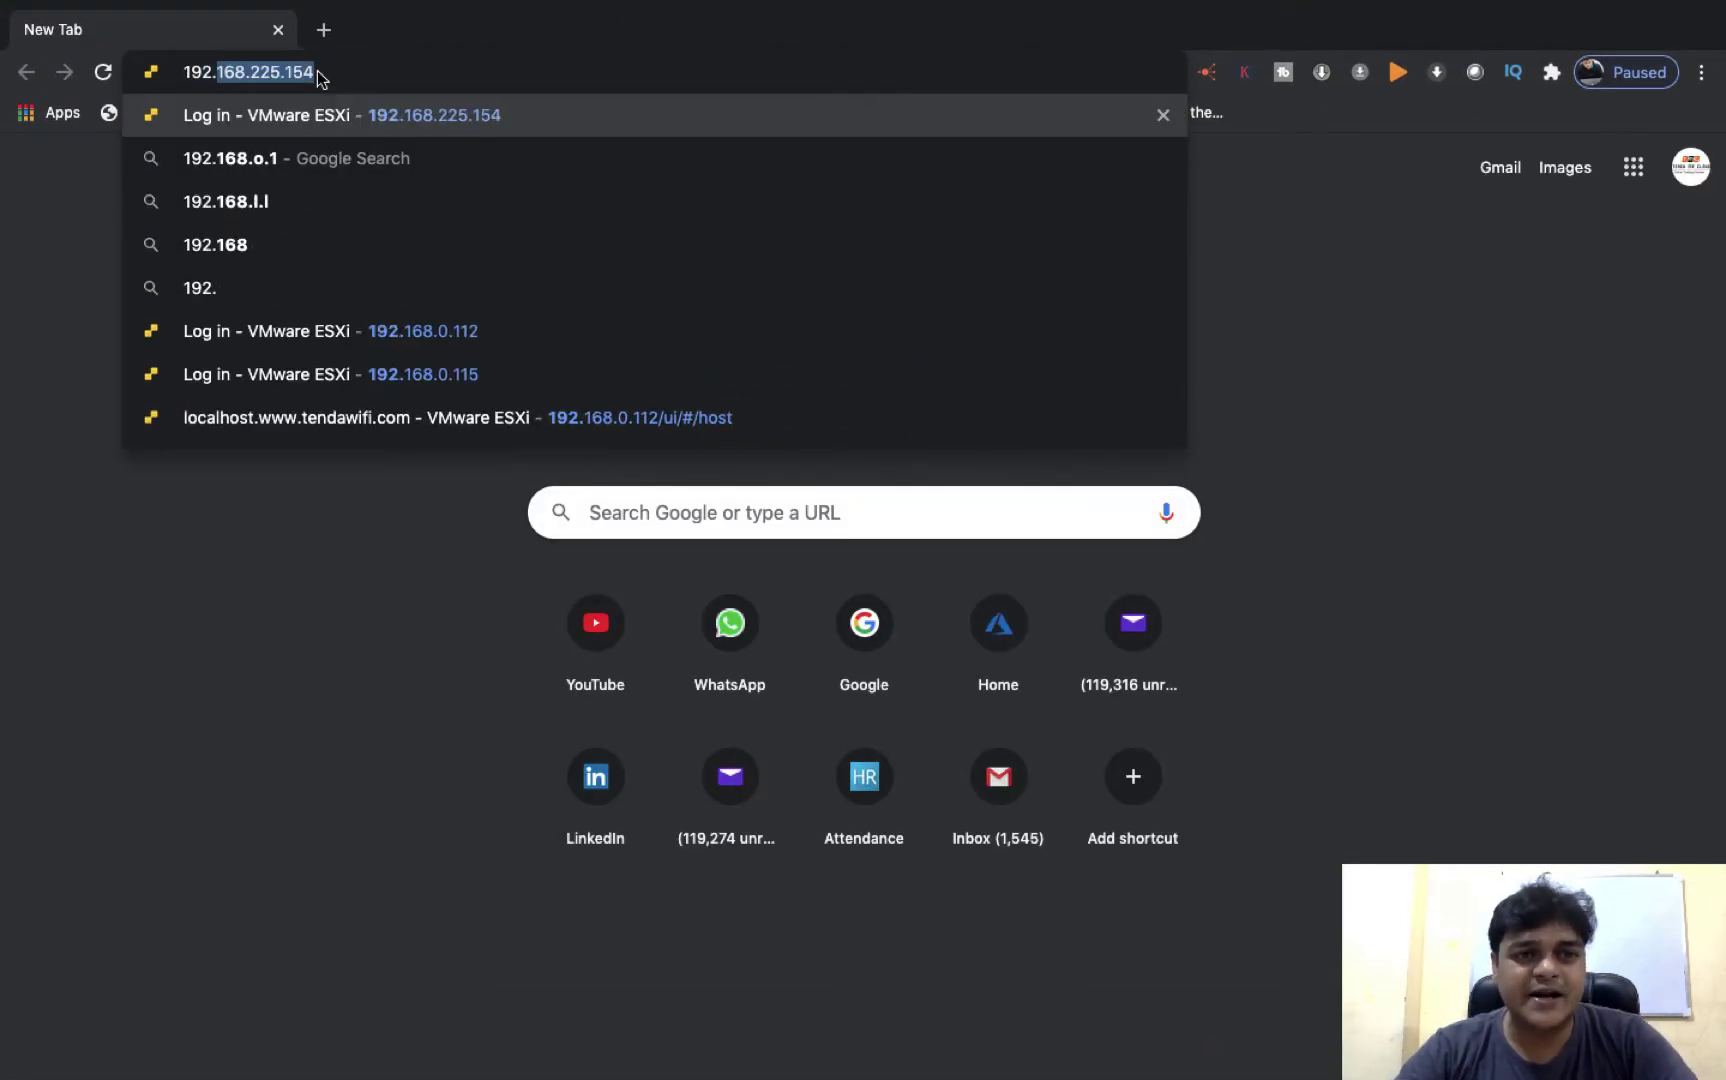
text(168.0.122)
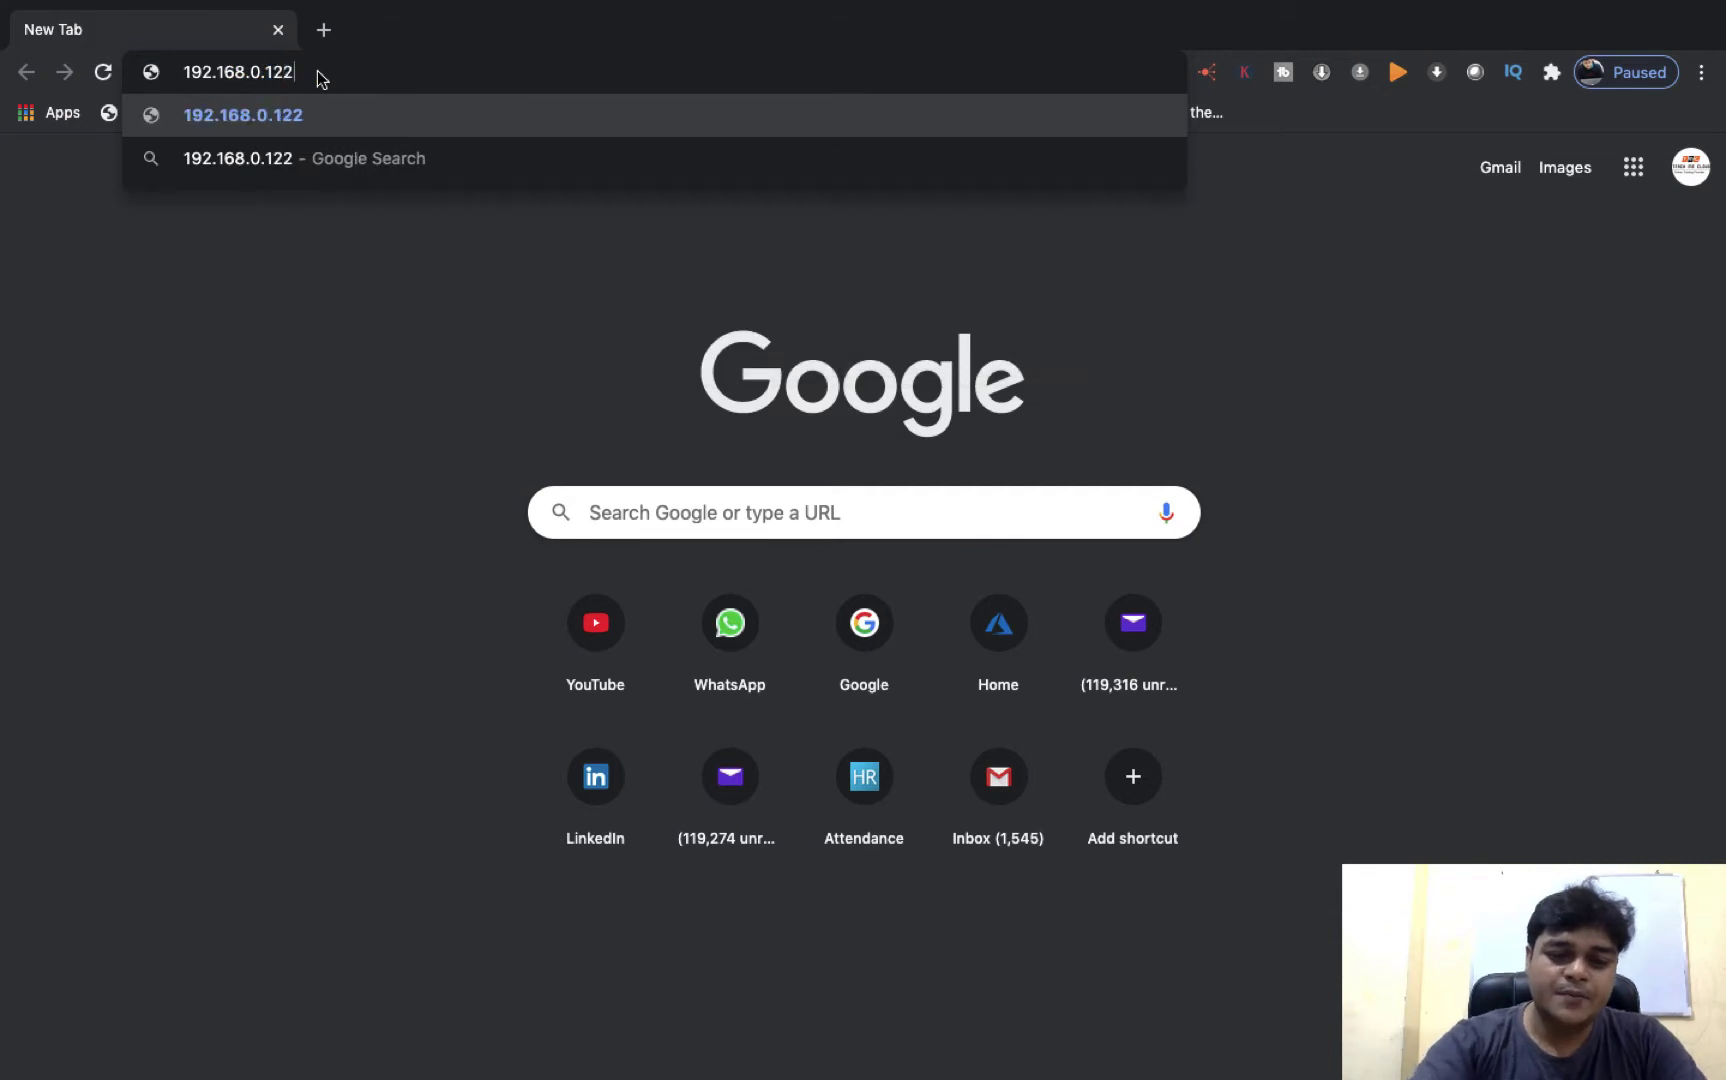
key(Return)
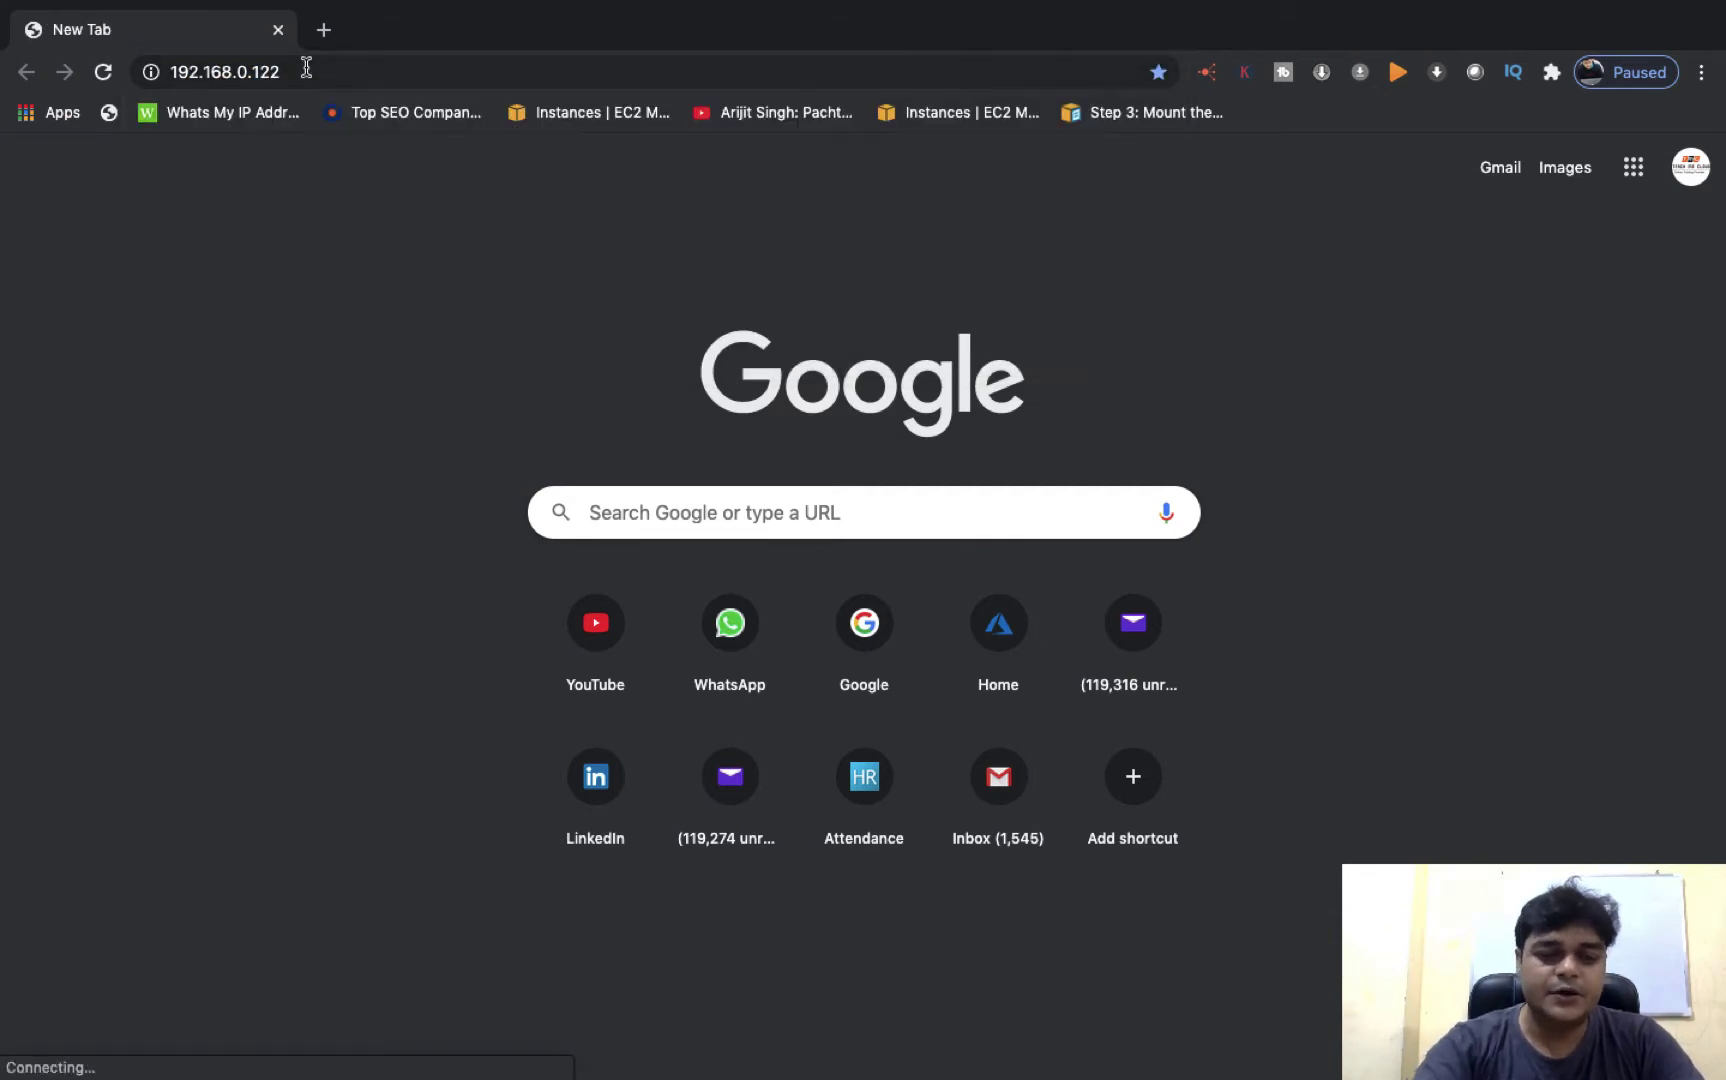
Step: Open the ESXi host's web interface at 192.168.0.112
click(306, 68)
text(192.168)
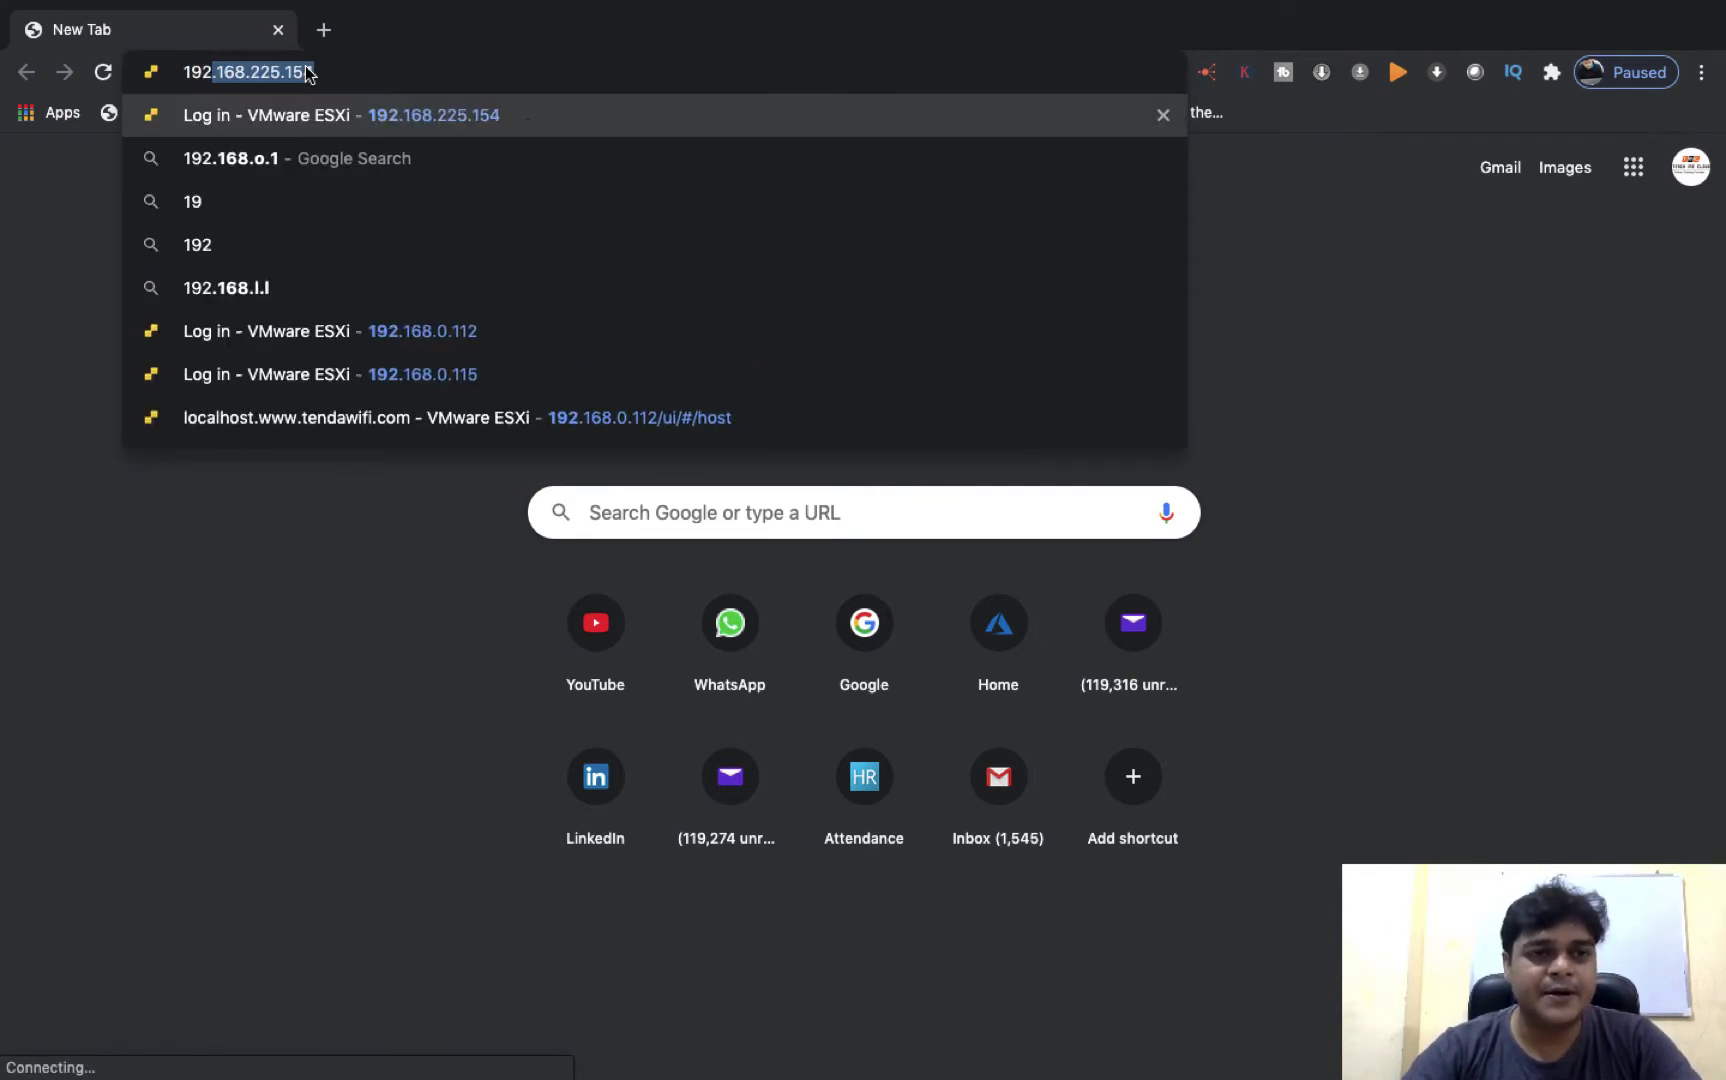
text(.0.112)
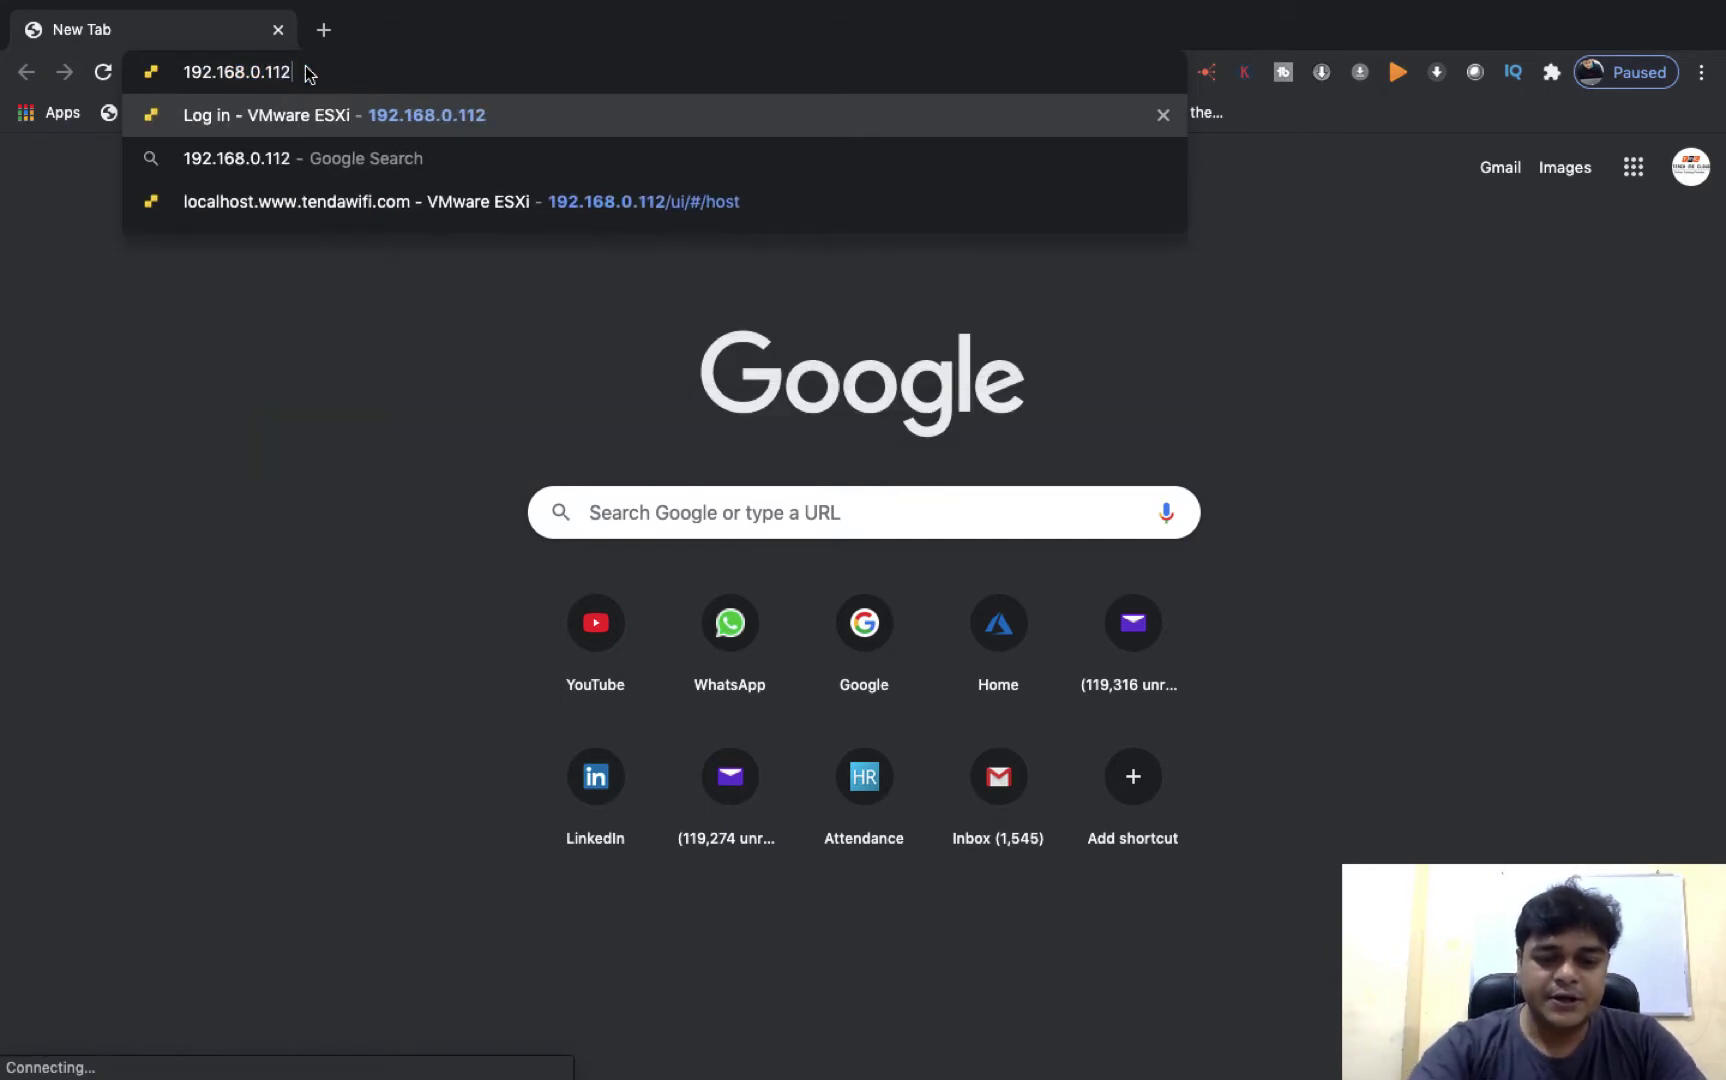
key(Return)
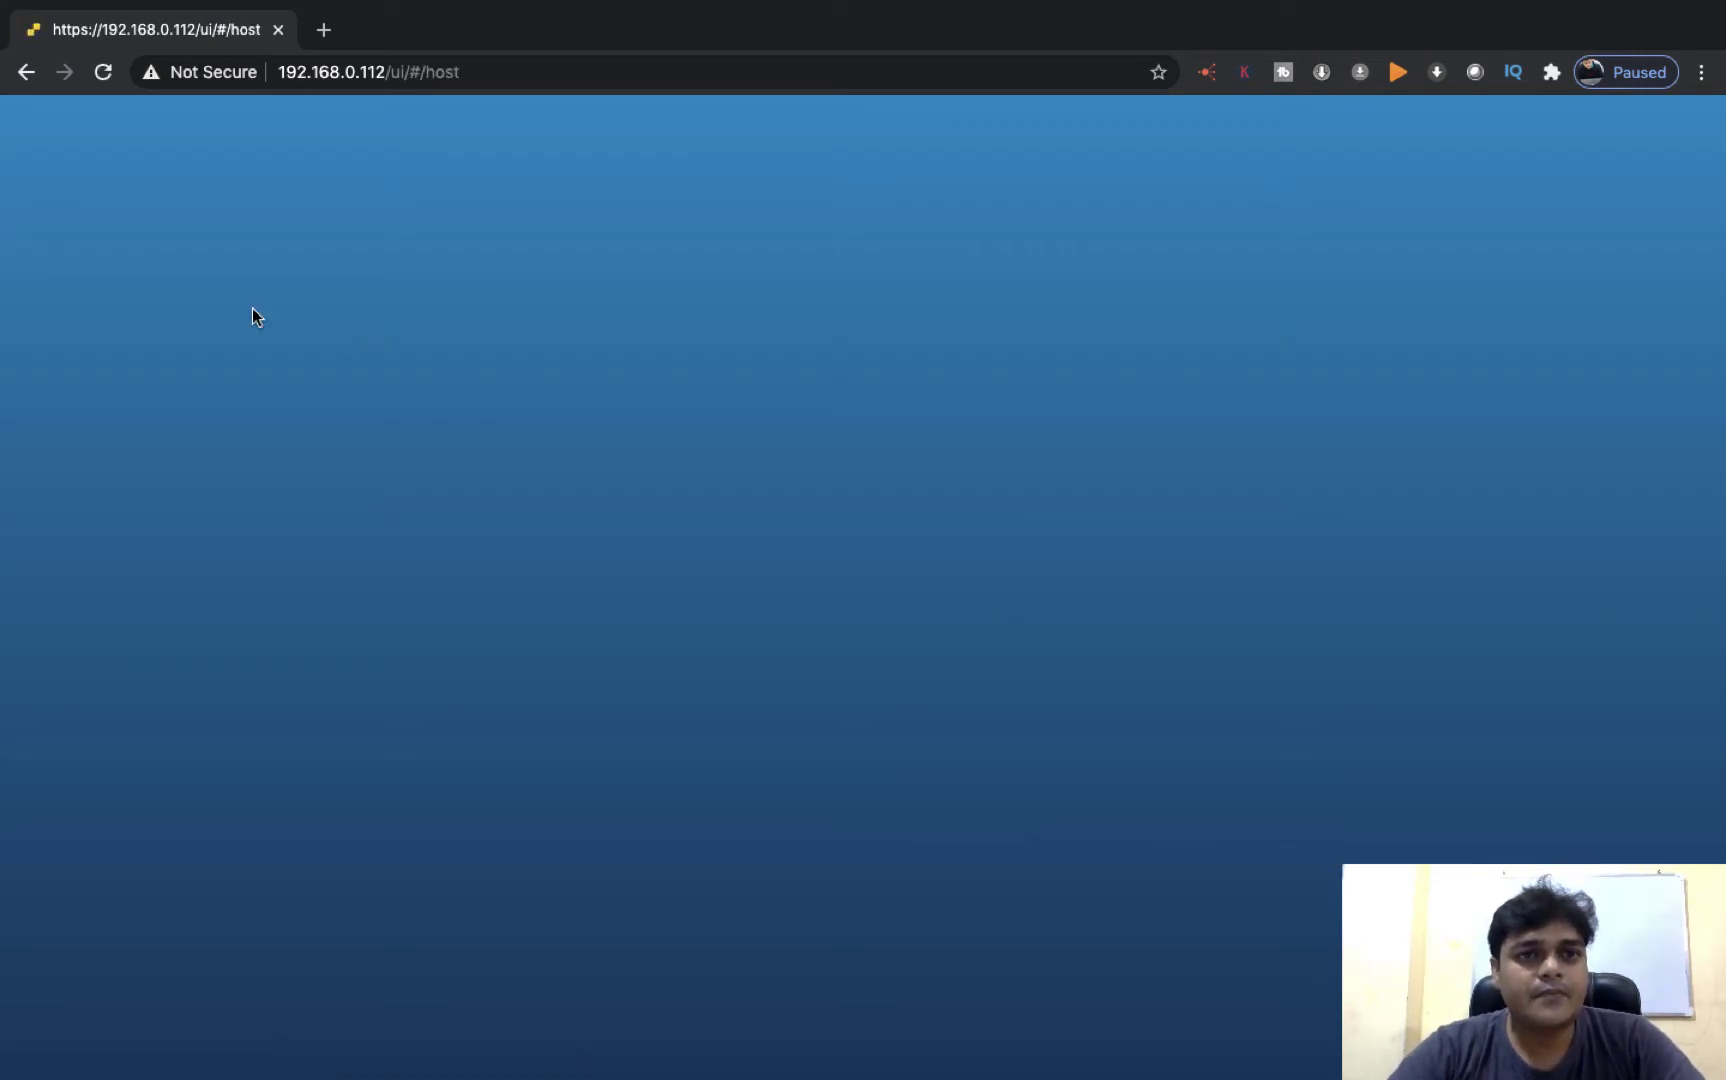
Step: Log in to the ESXi host as root, entering the account password
click(370, 515)
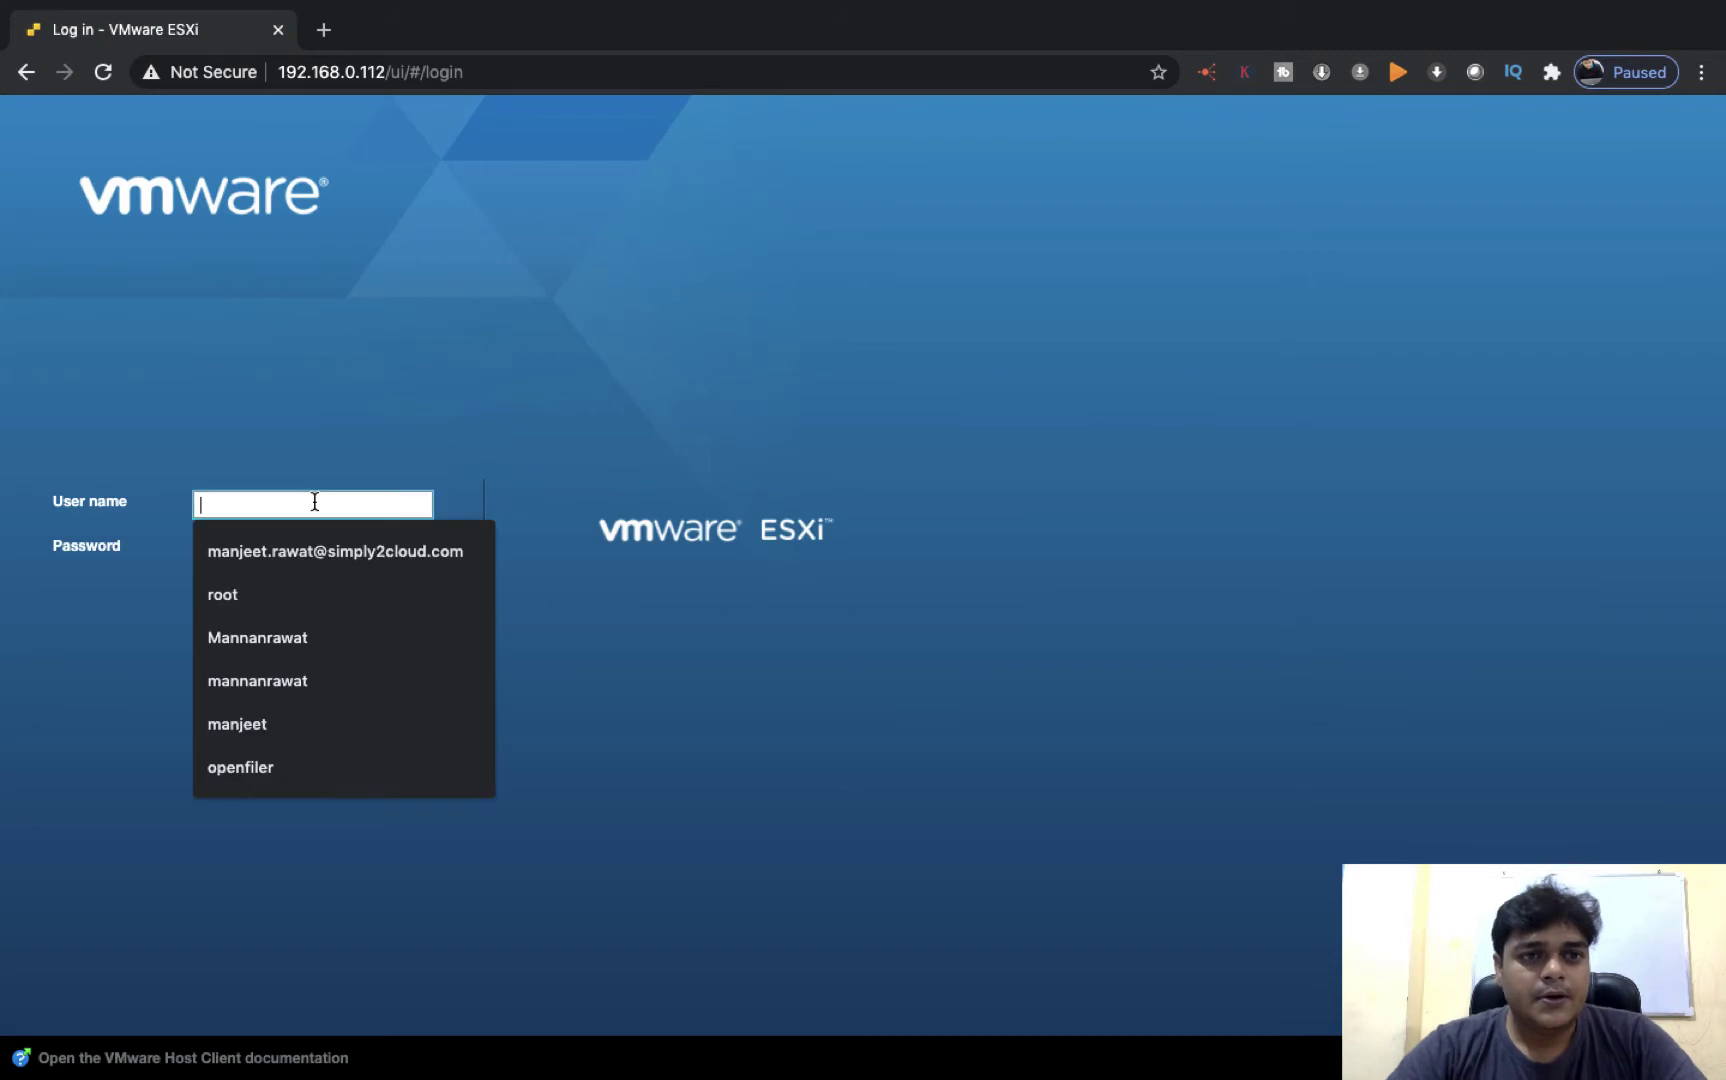
click(258, 600)
click(280, 555)
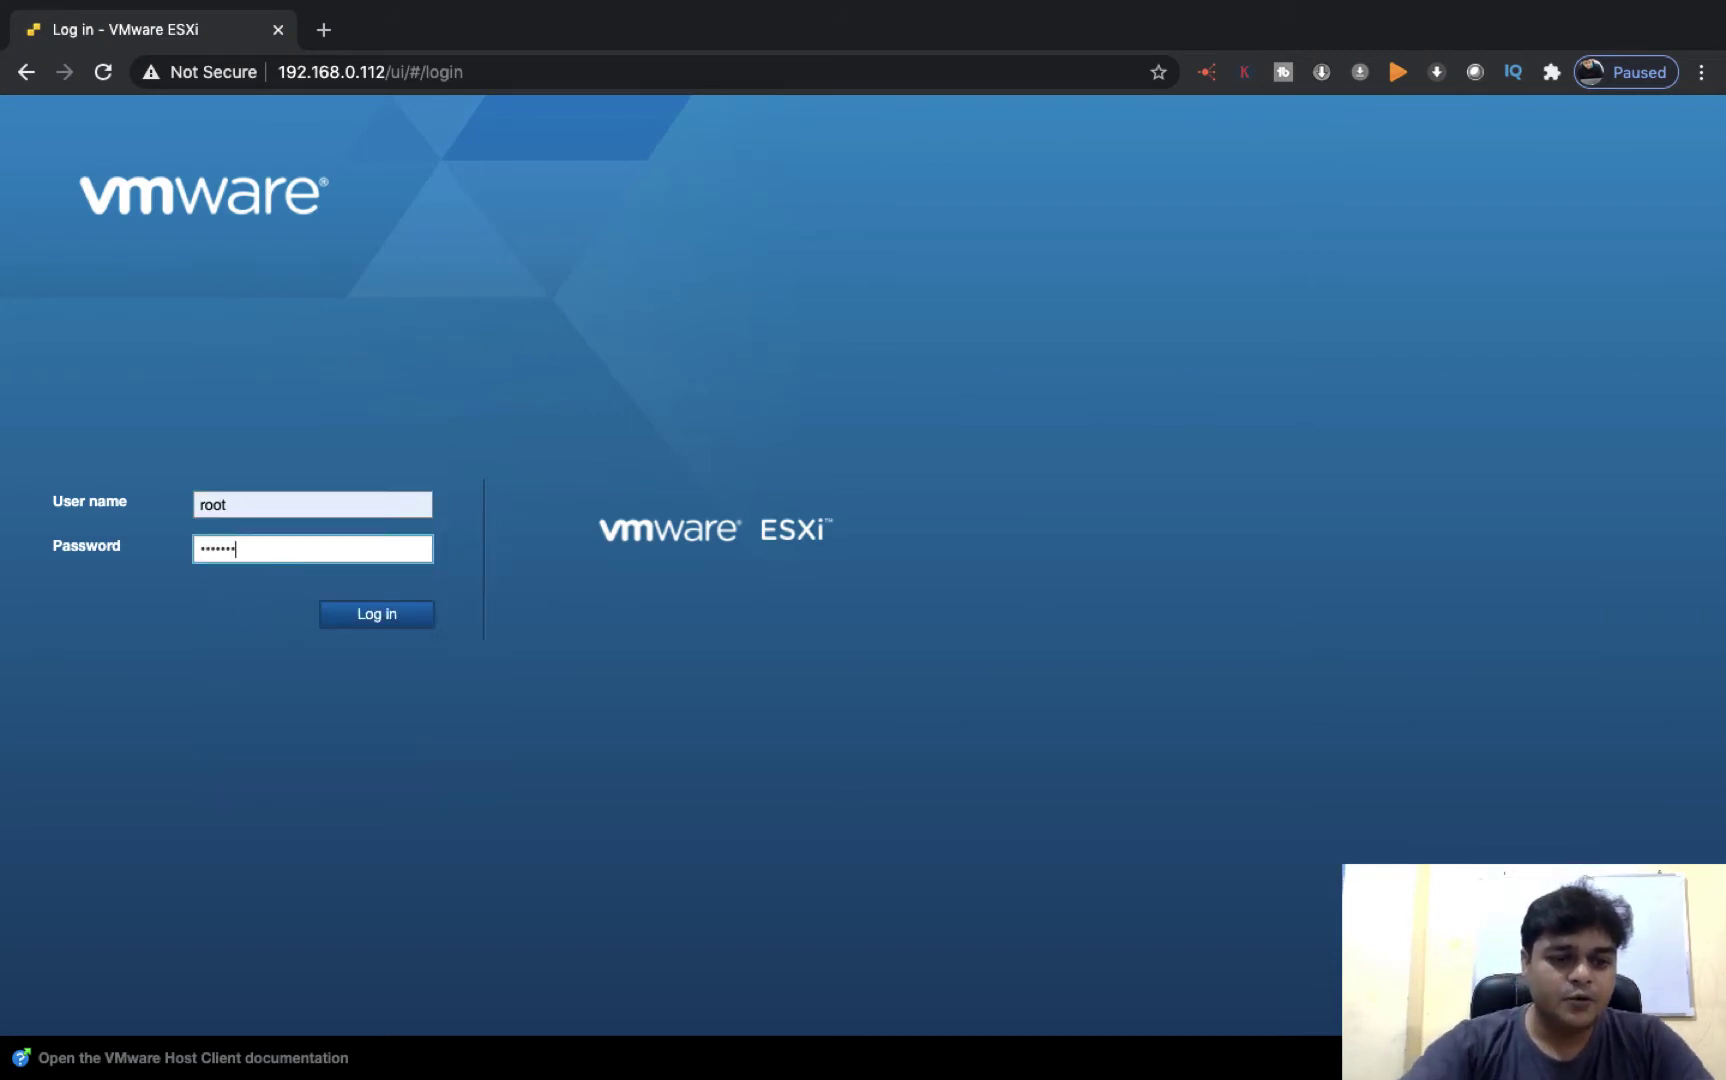
key(Return)
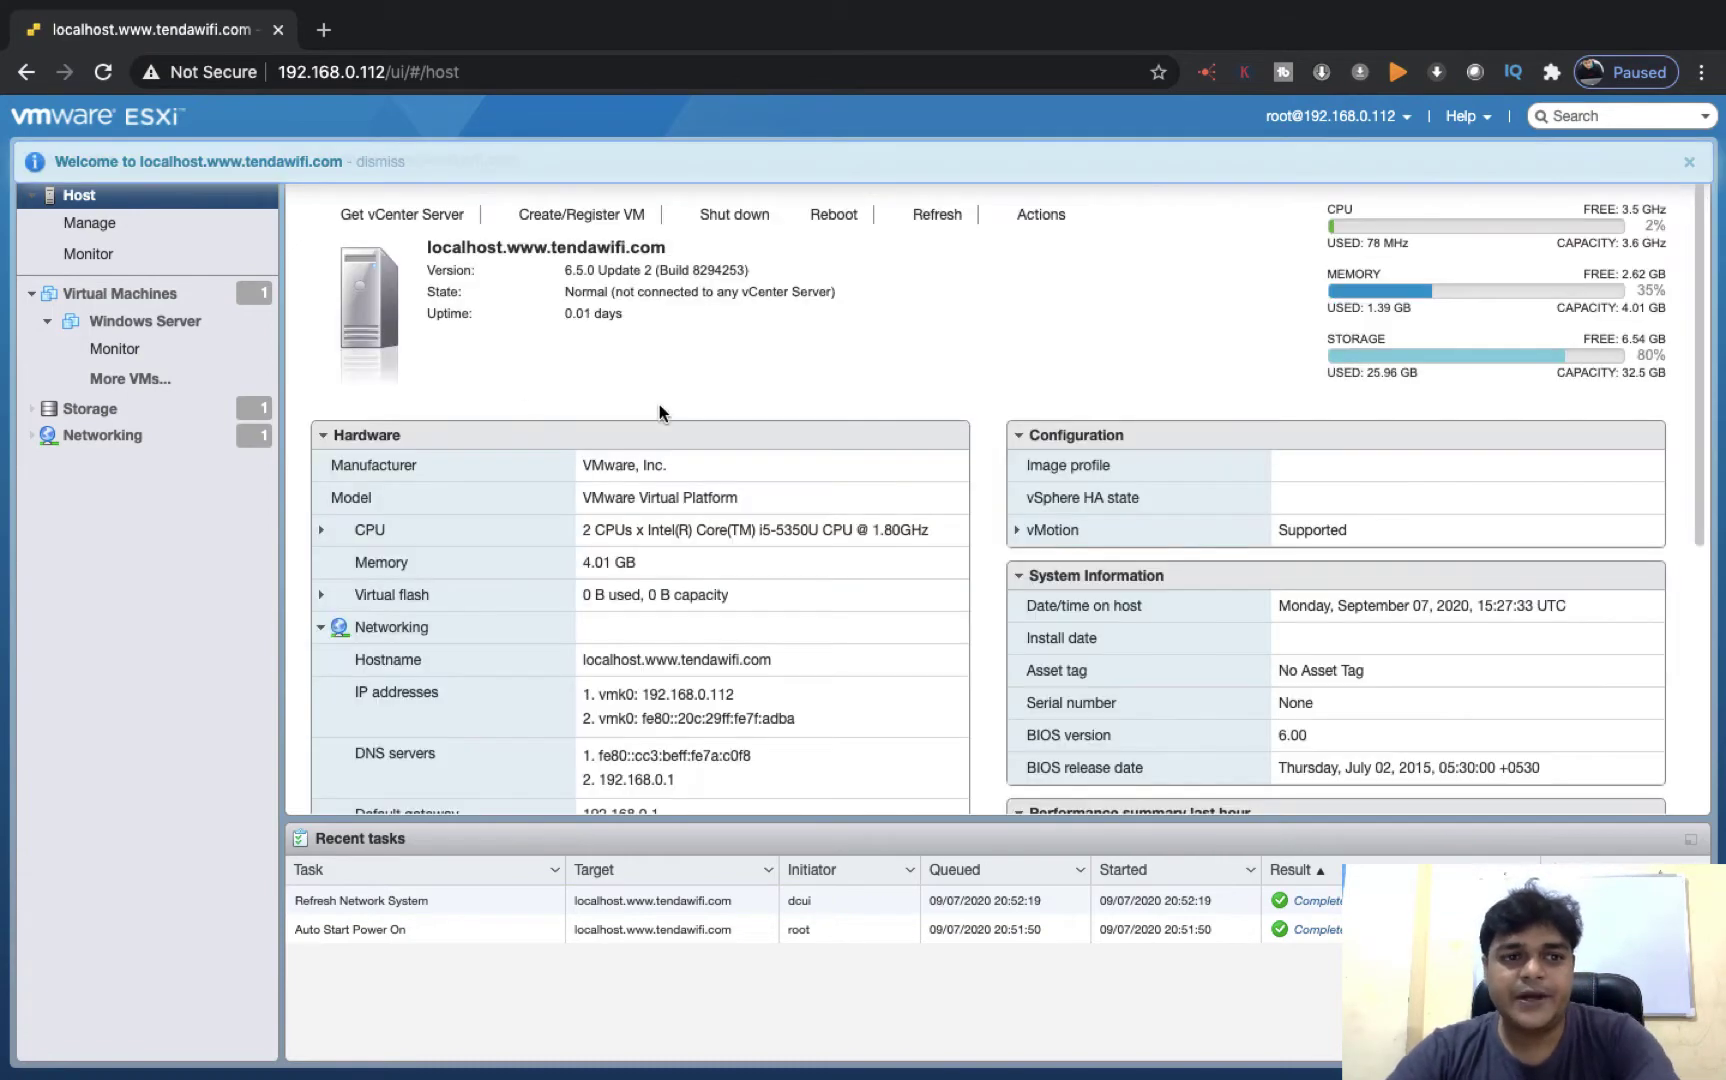
Step: Collapse the Windows Server entry under the virtual machines and view the host's networking port groups
click(45, 322)
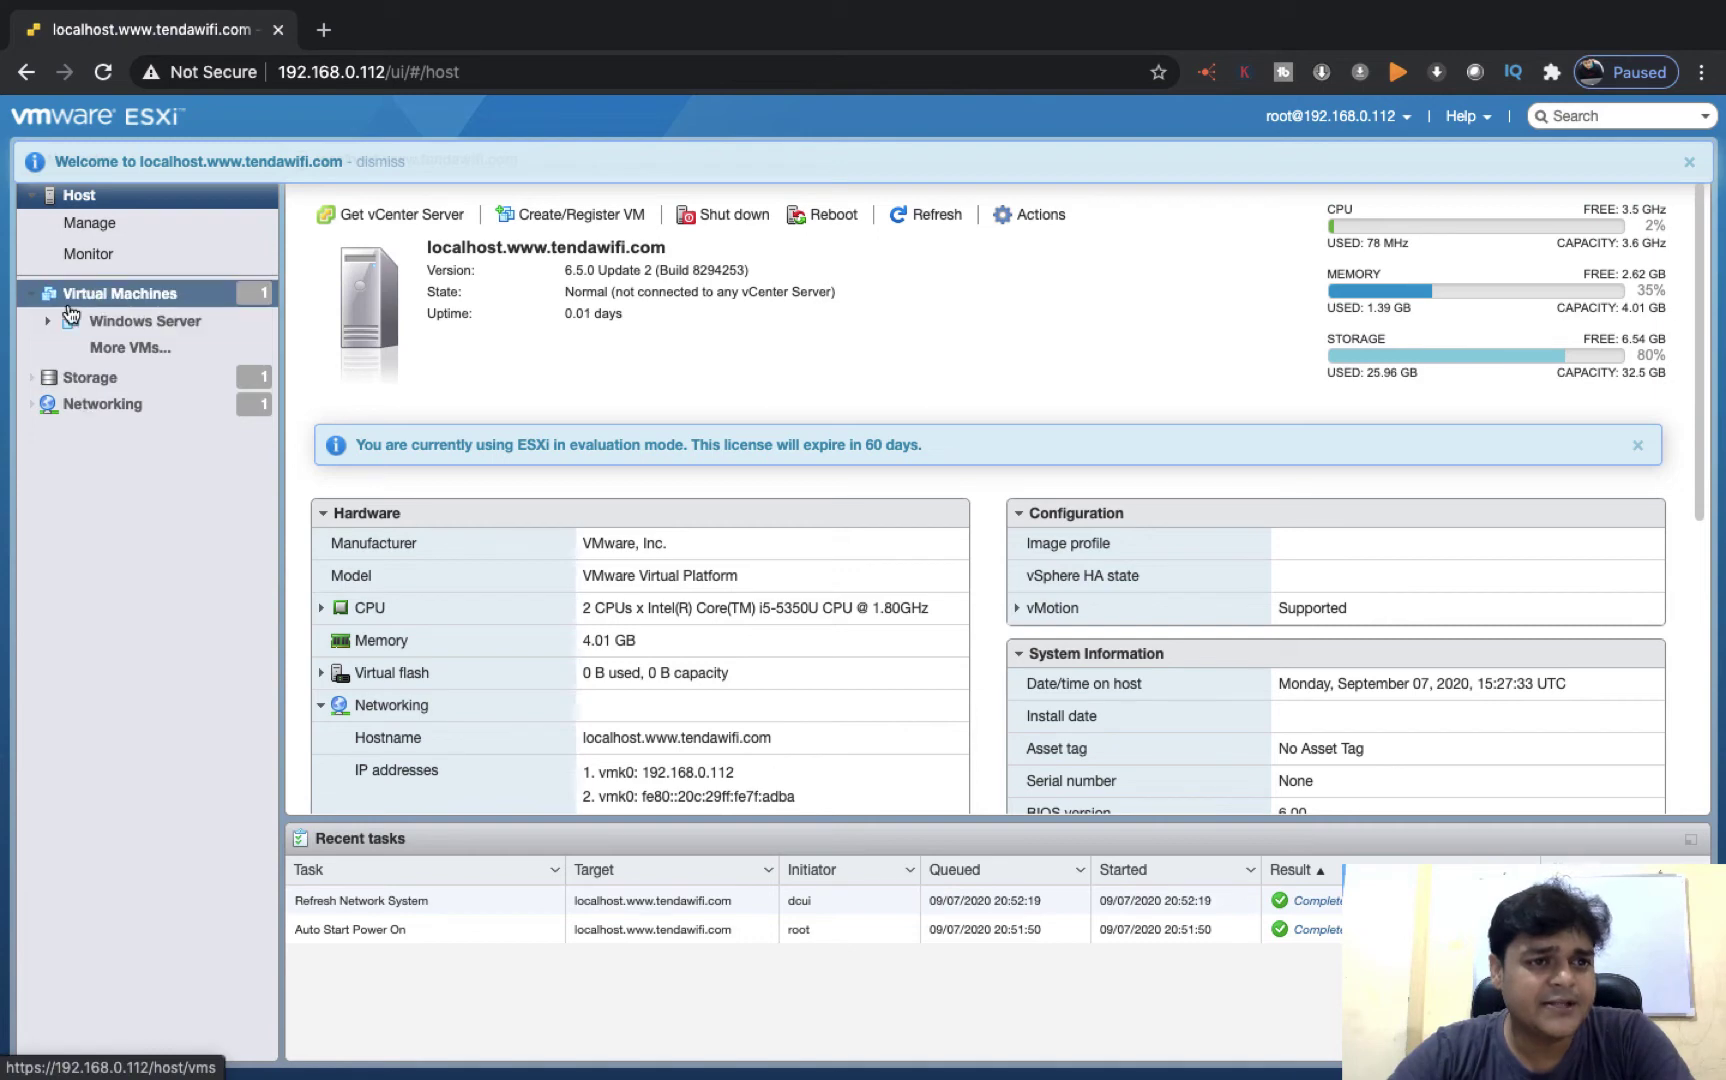
click(118, 418)
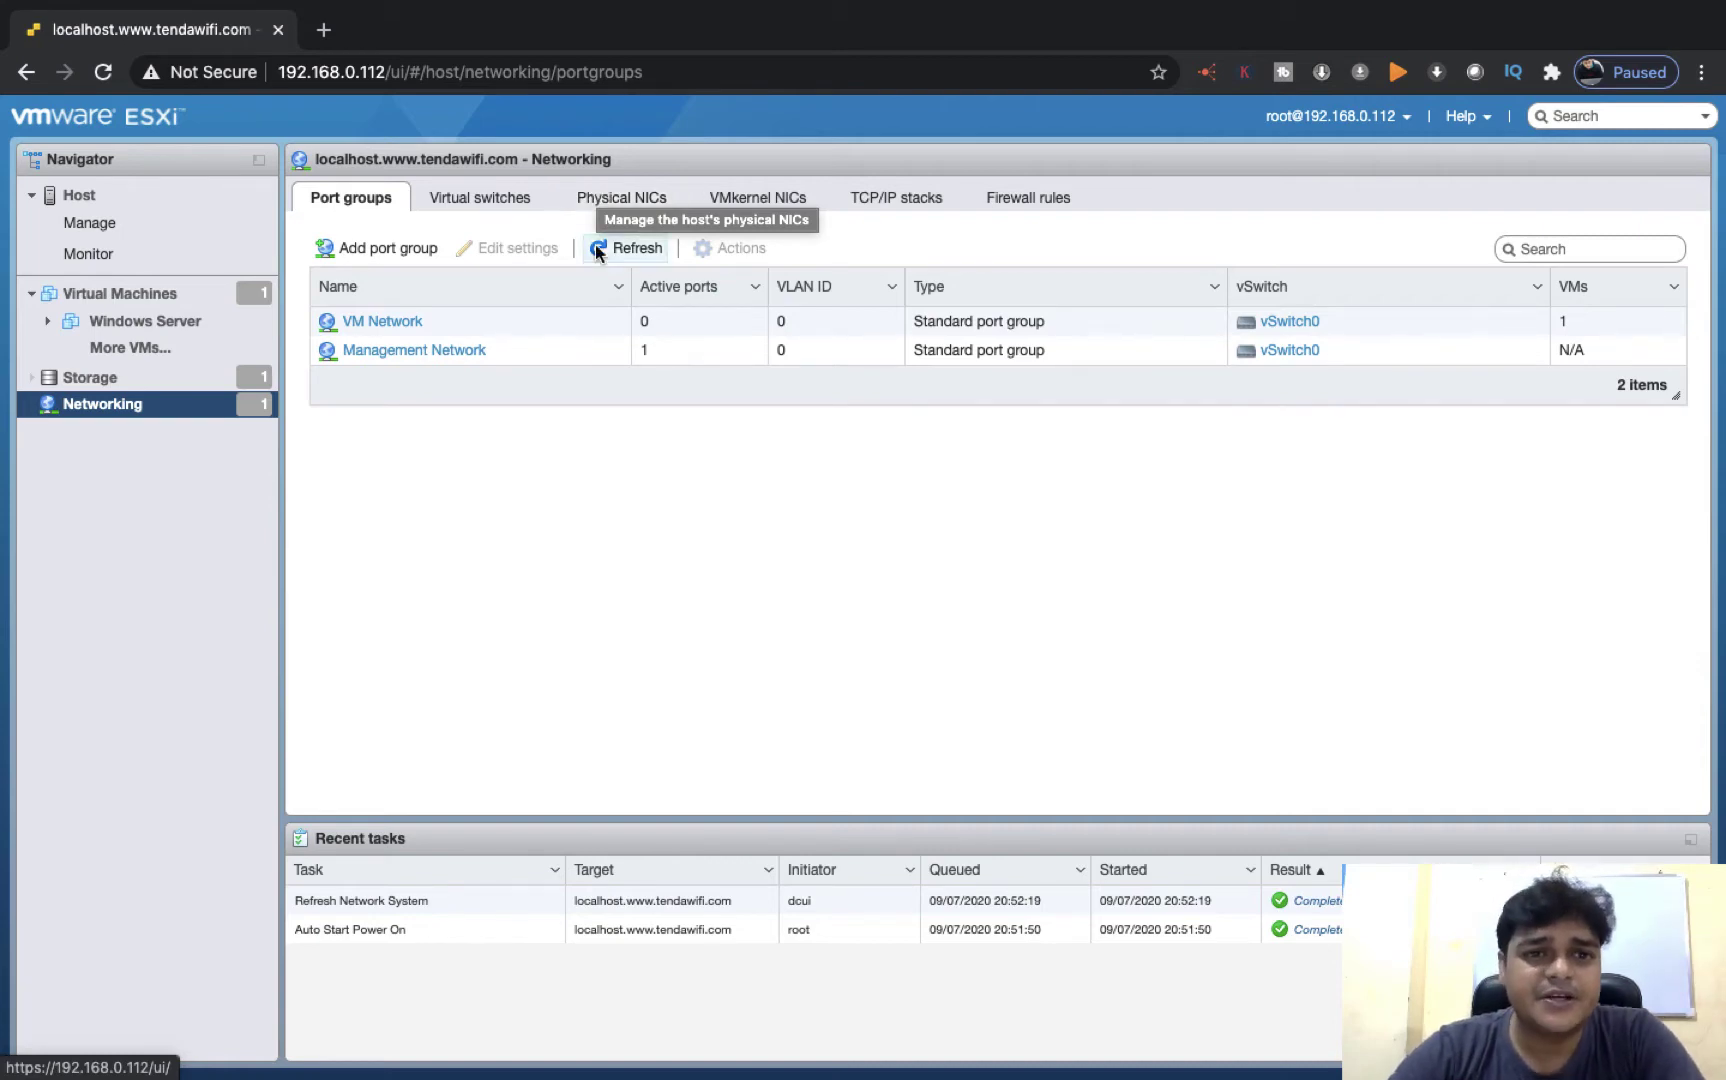
Step: Return to the desktop, then find and launch Paint S
key(ctrl+Left)
key(super+space)
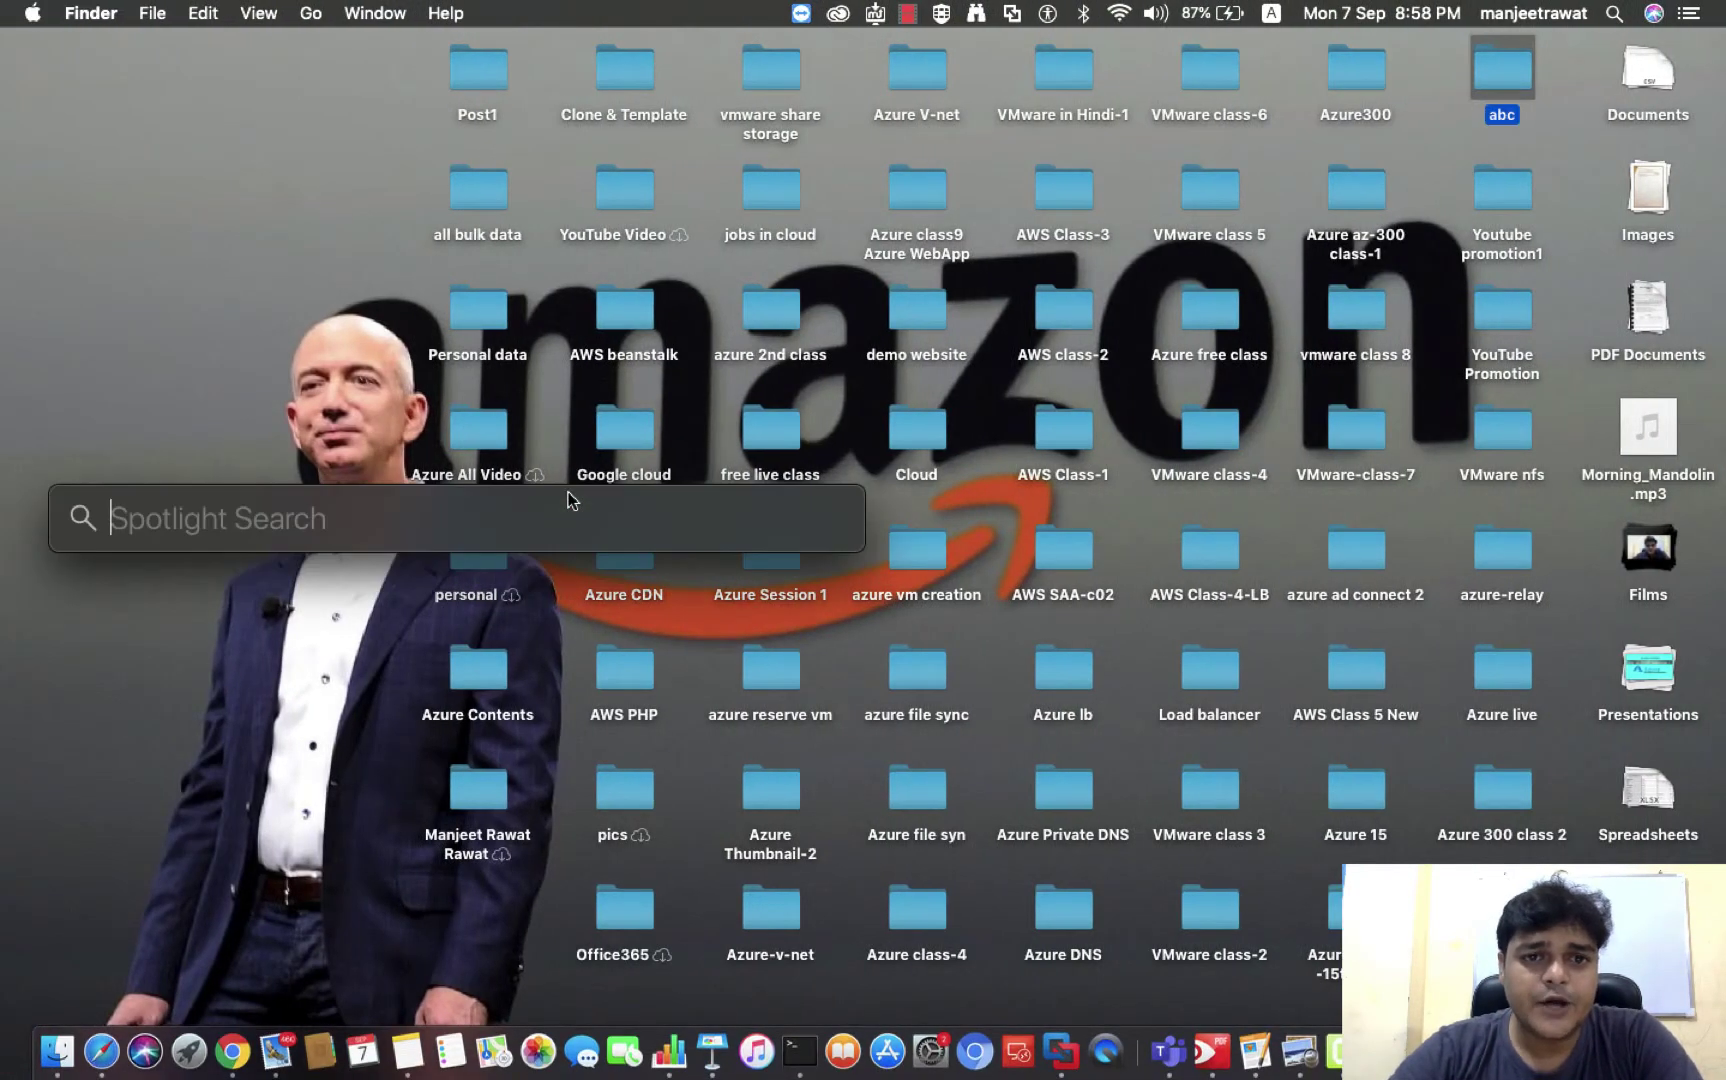
text(paint)
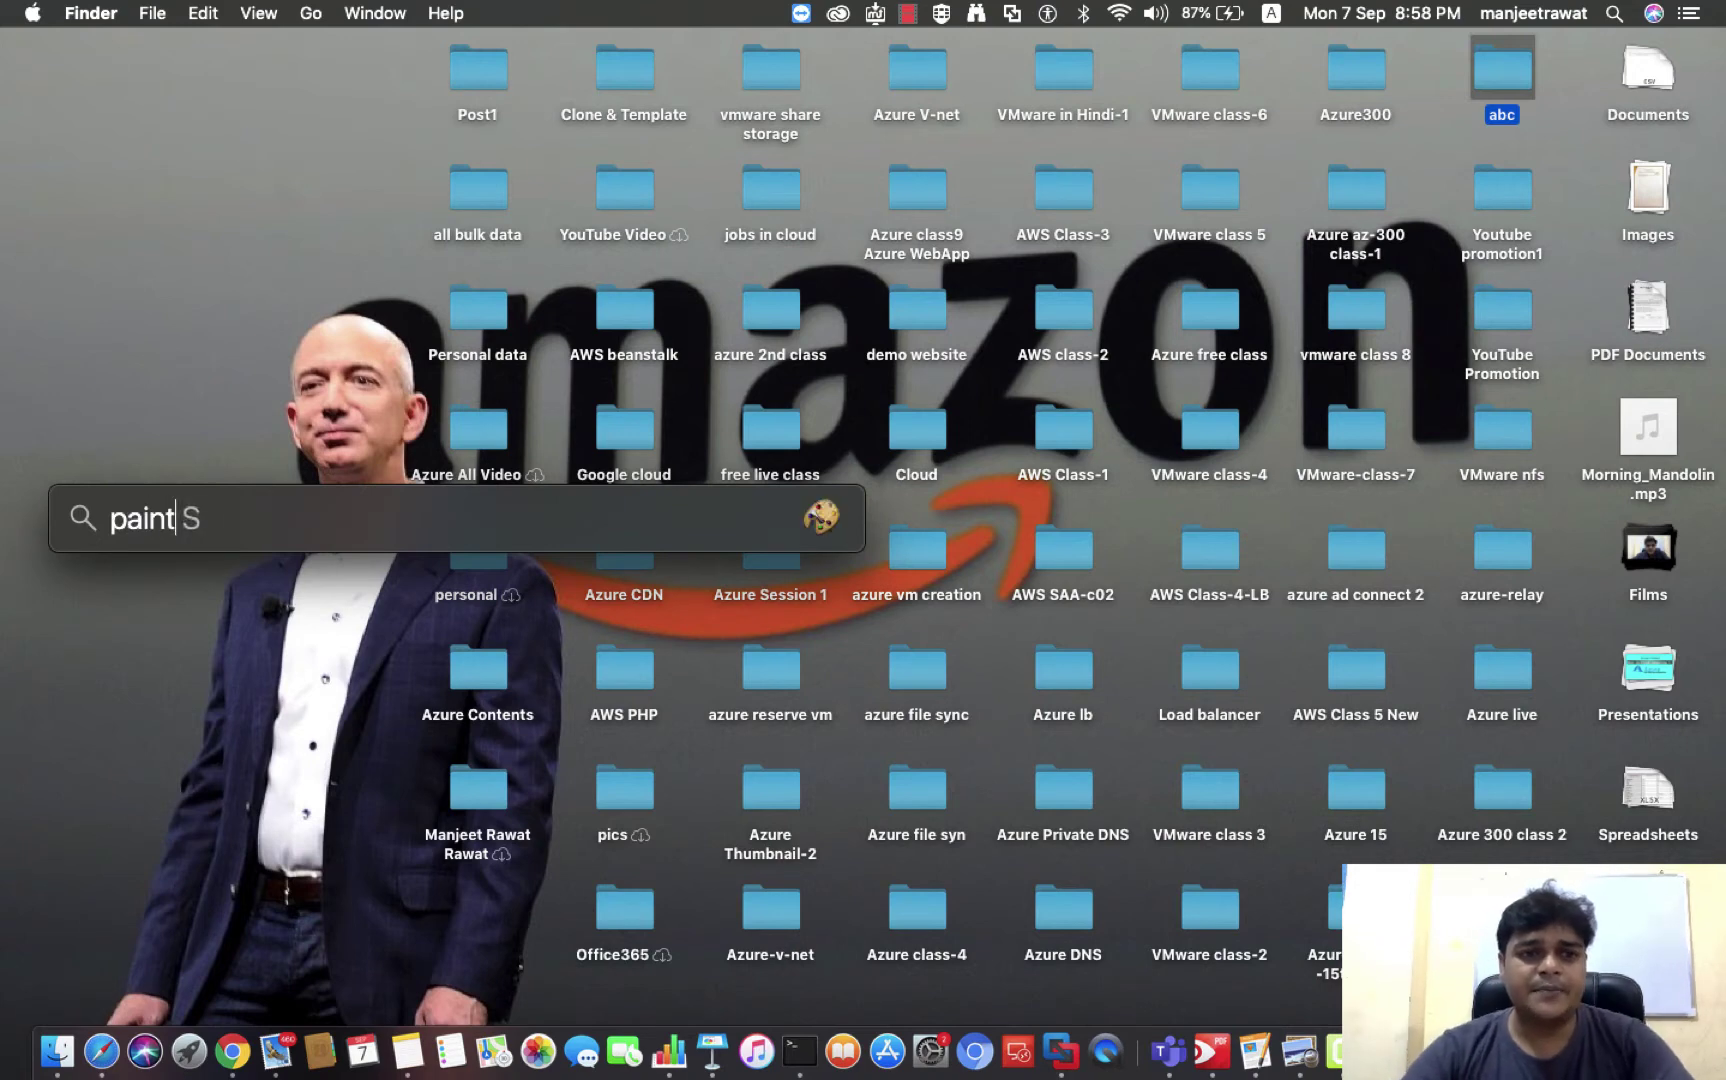
key(Return)
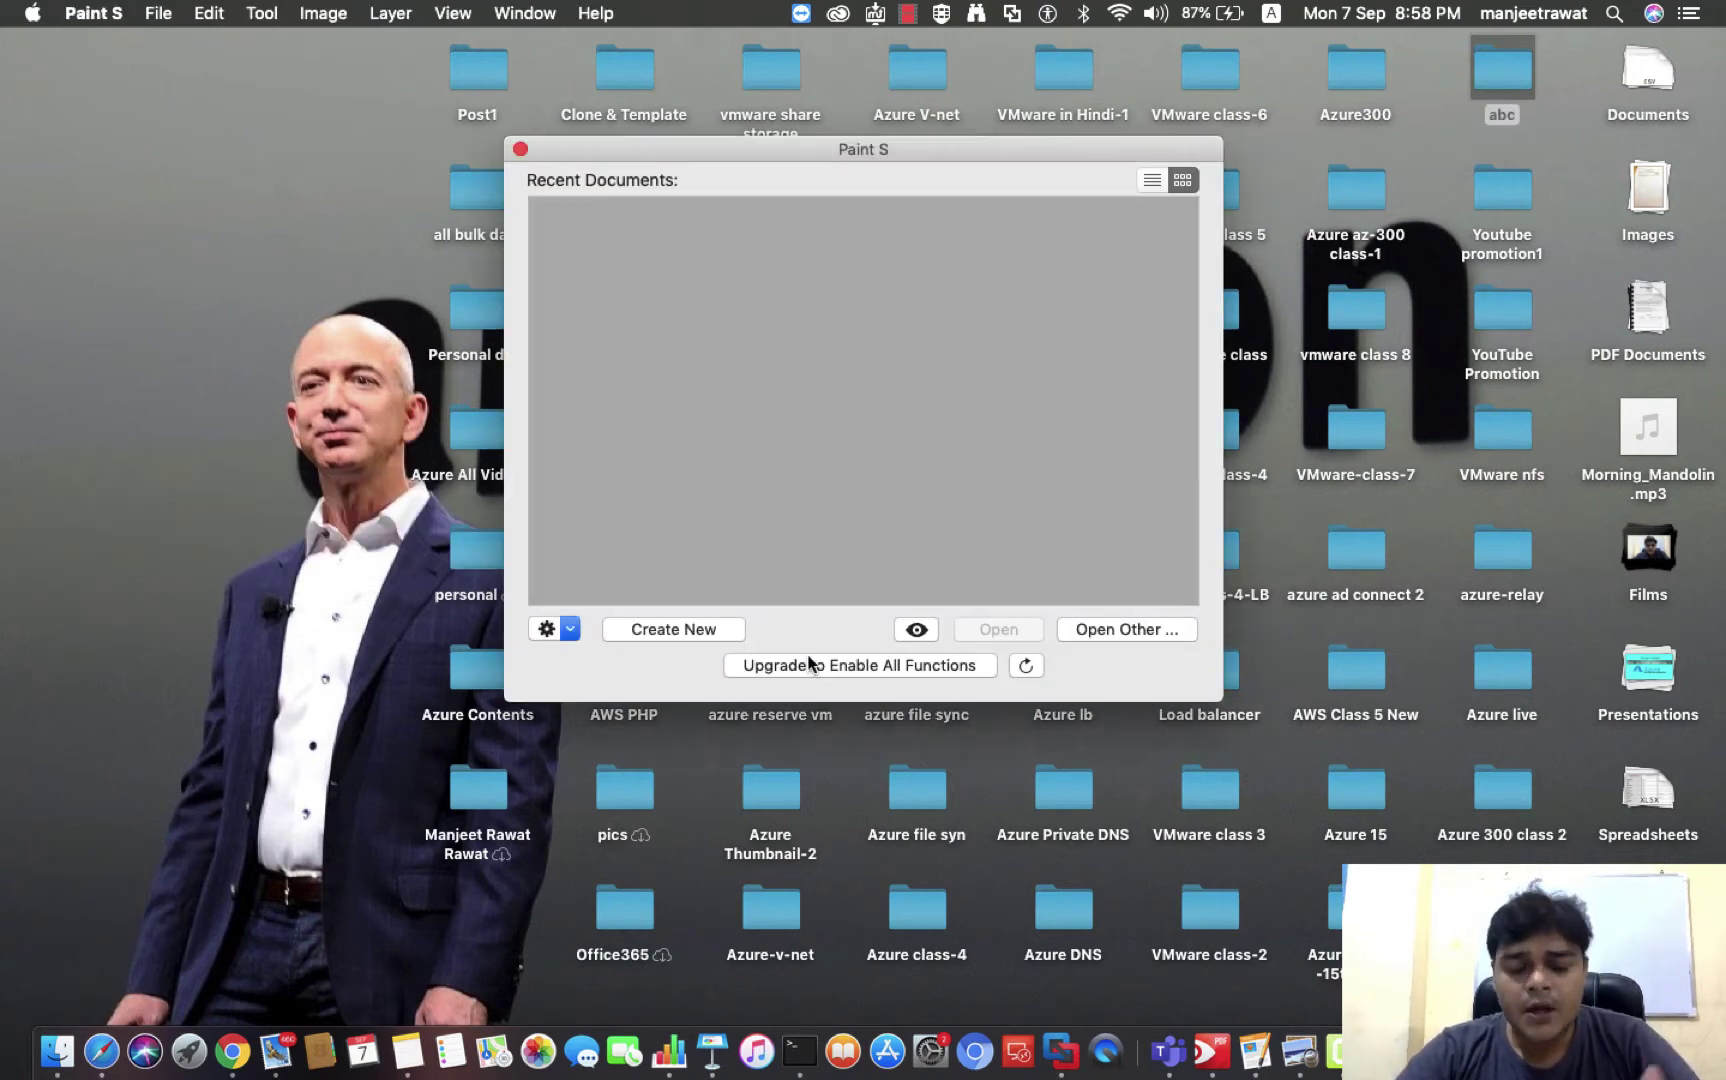
Step: Create a new 1024 × 768 pixel image at 72 pixels/inch and expand its window to full screen
click(684, 630)
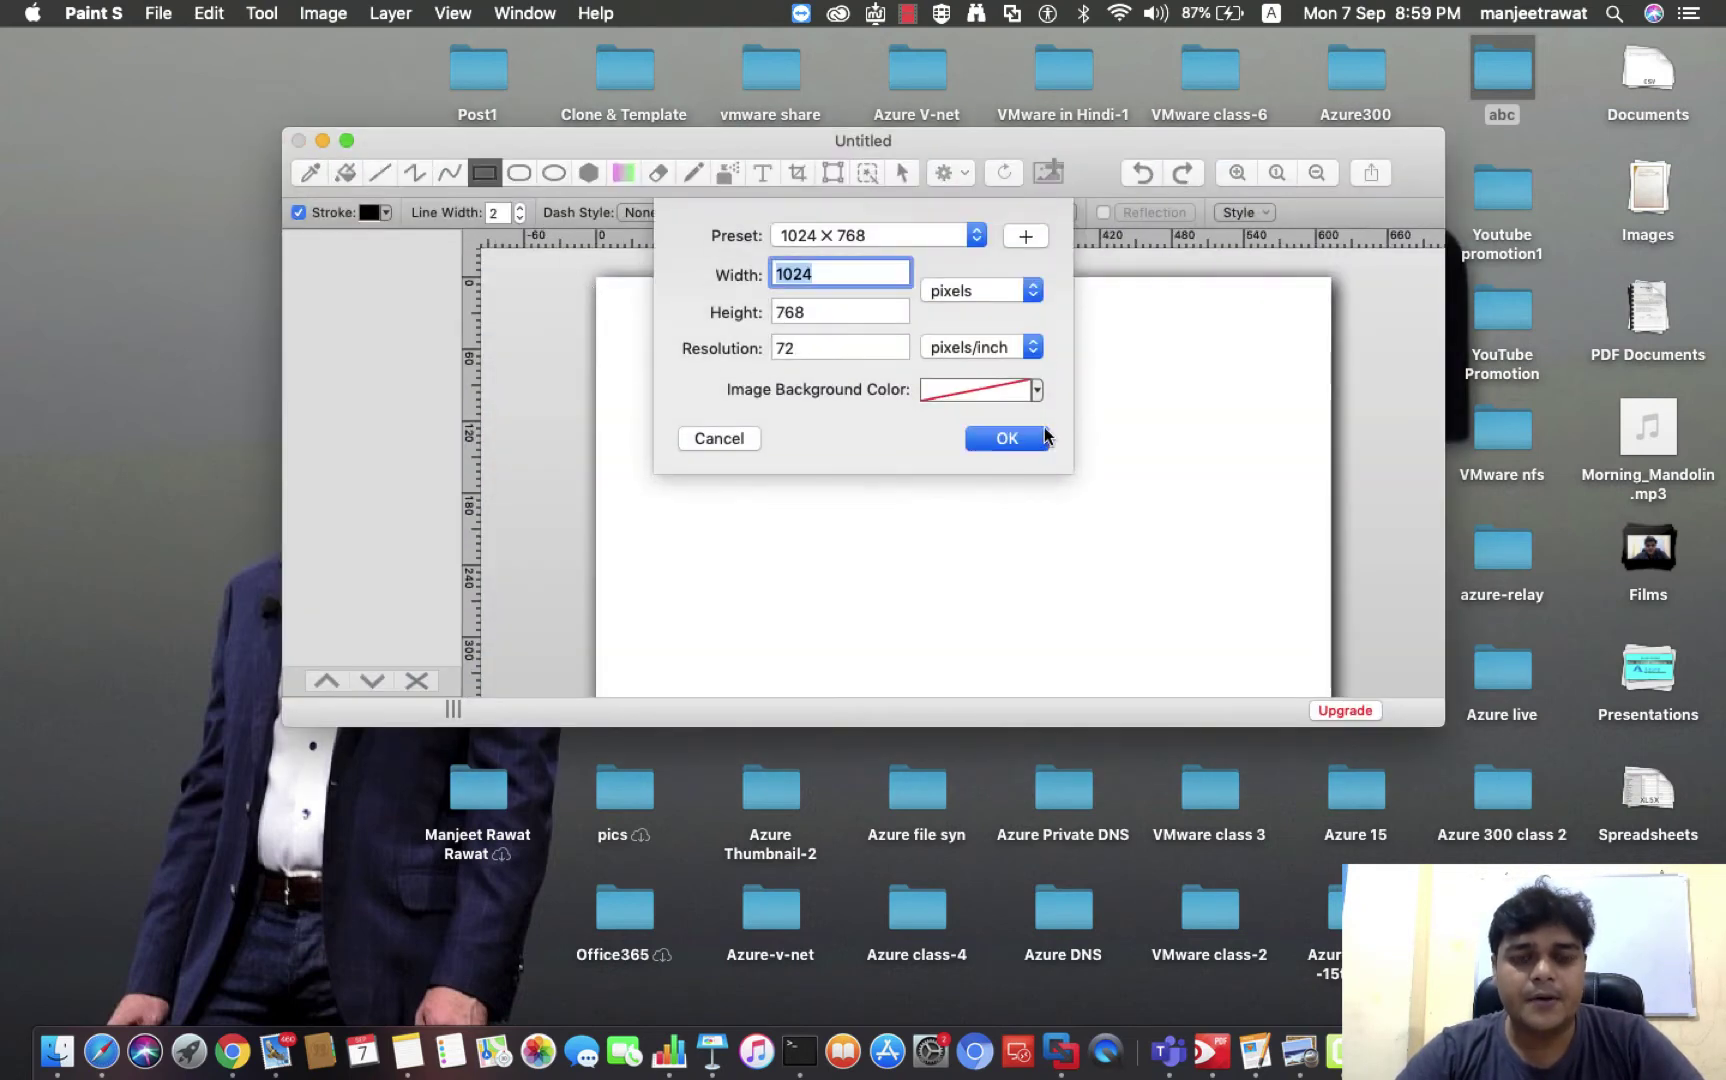
click(1021, 447)
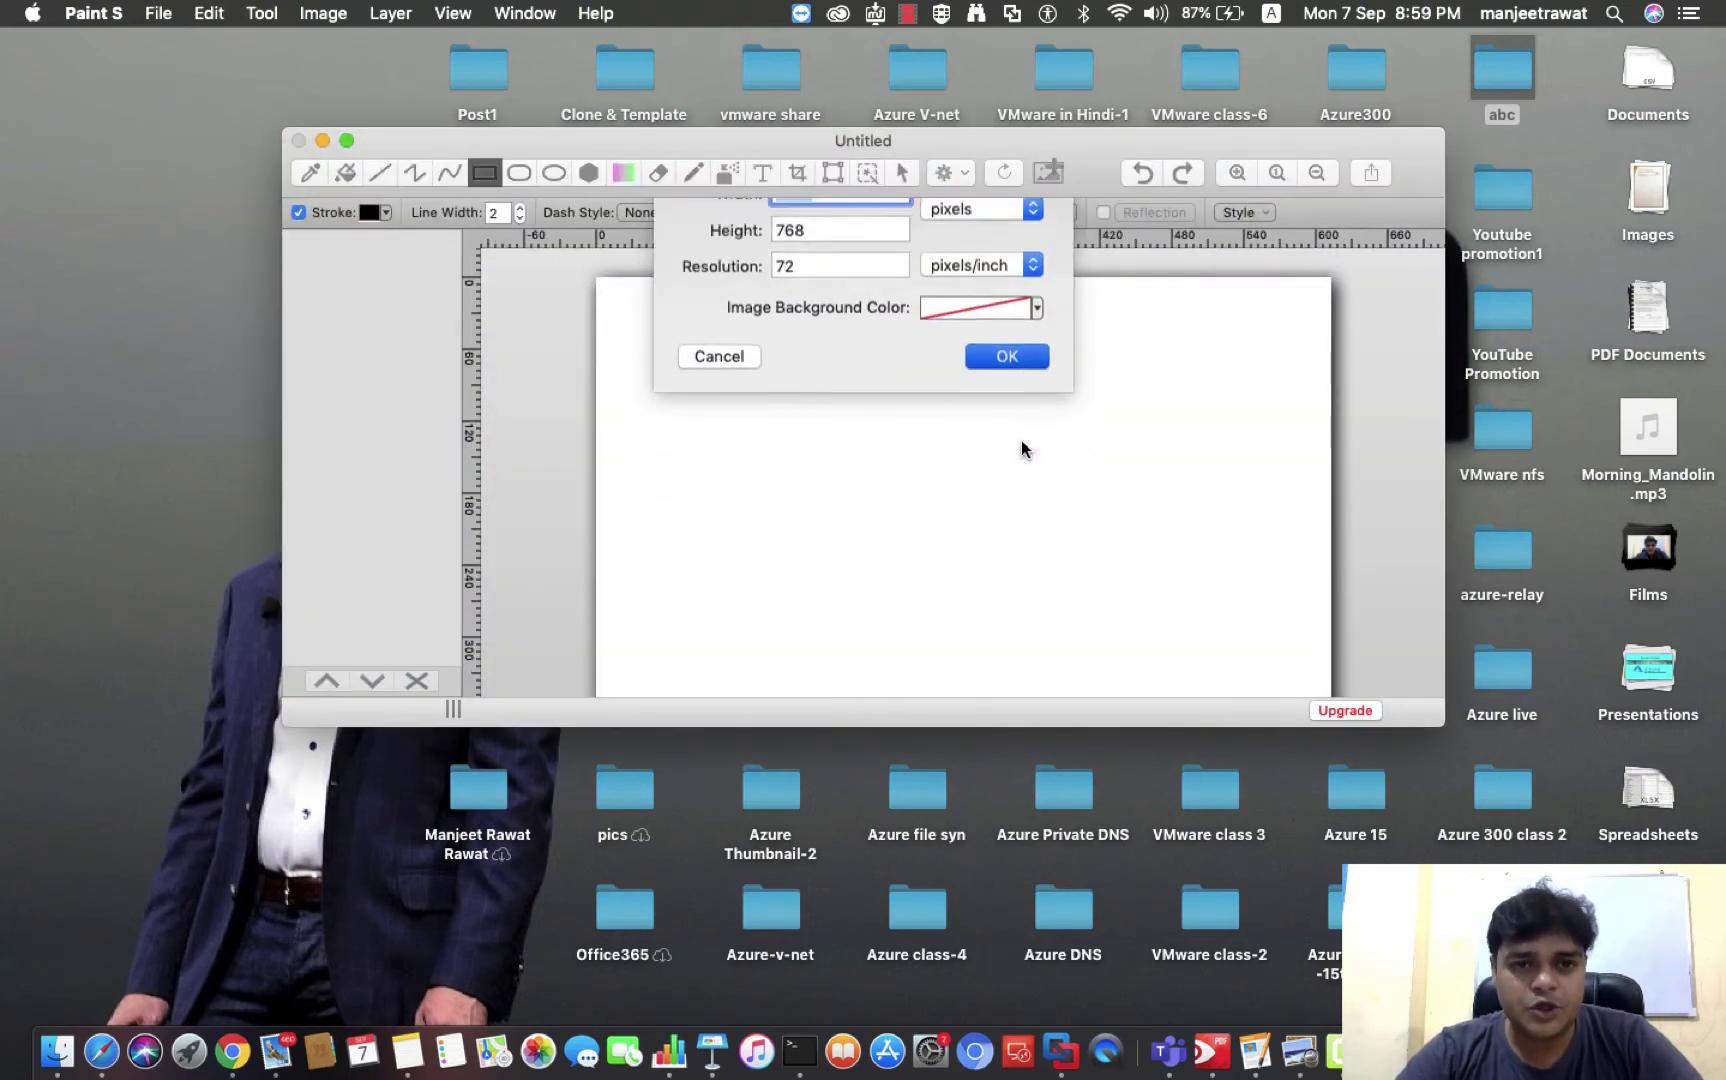
click(346, 140)
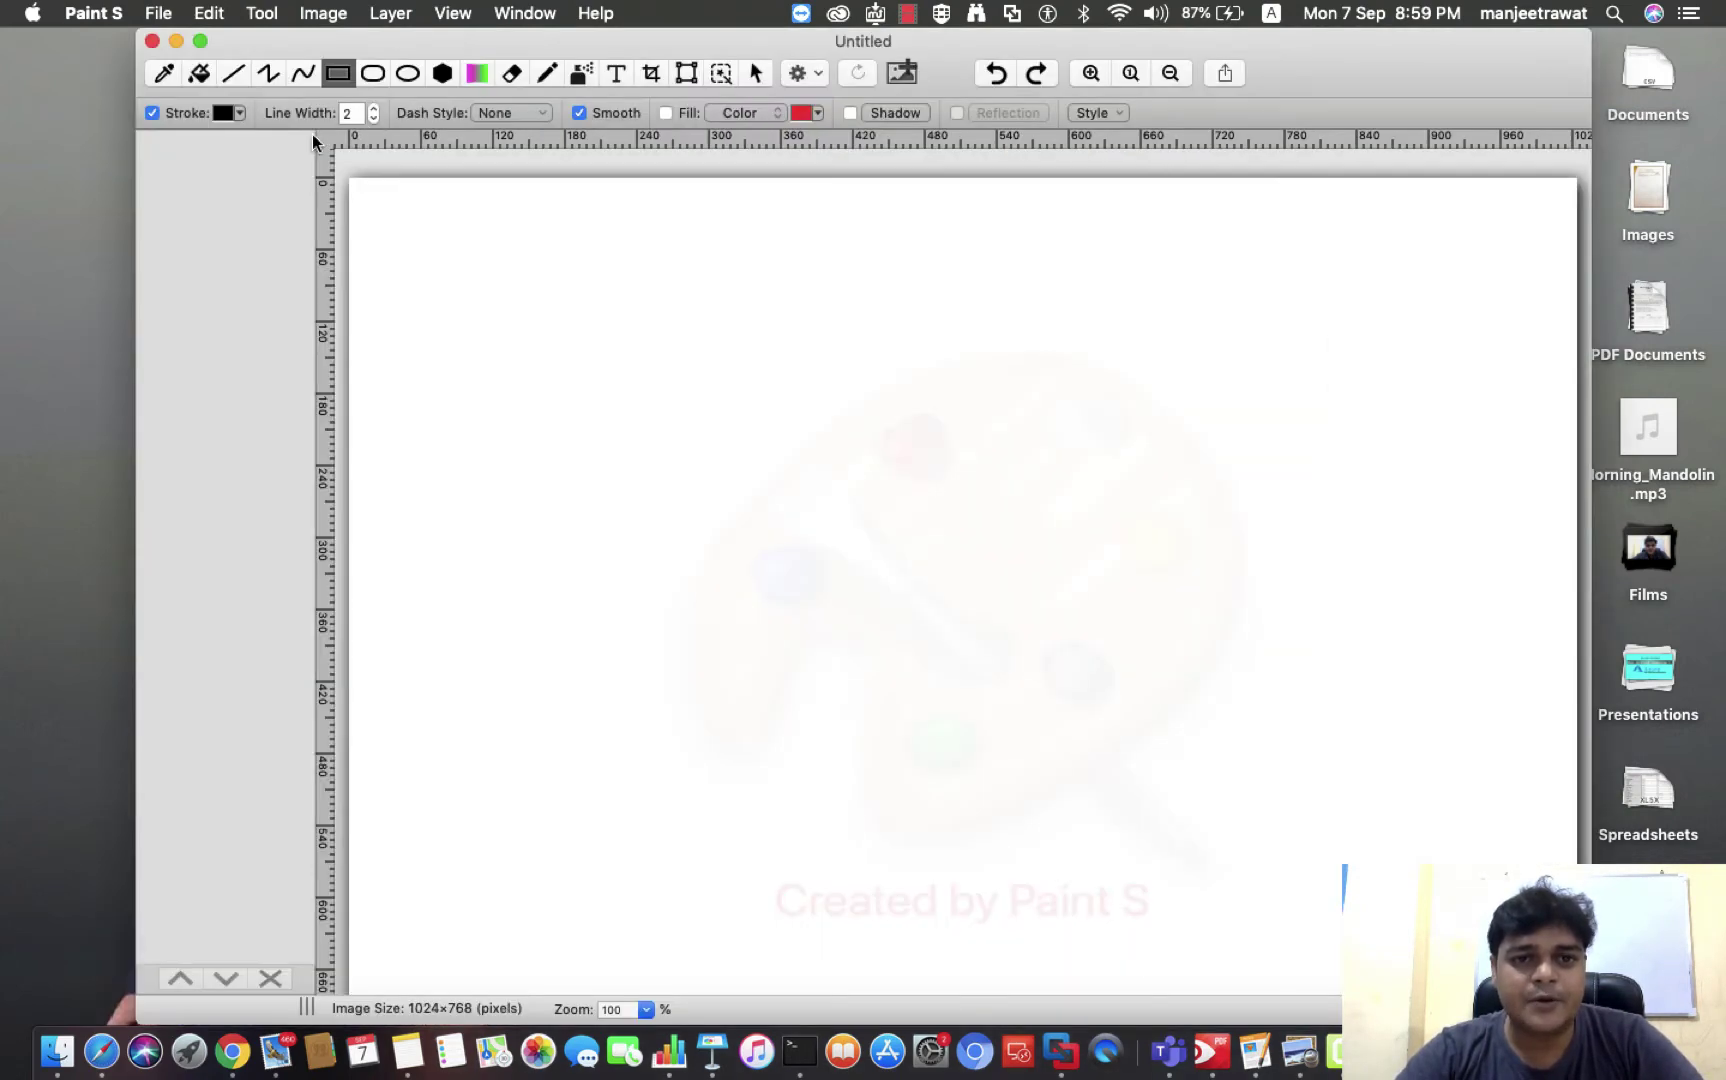
click(199, 42)
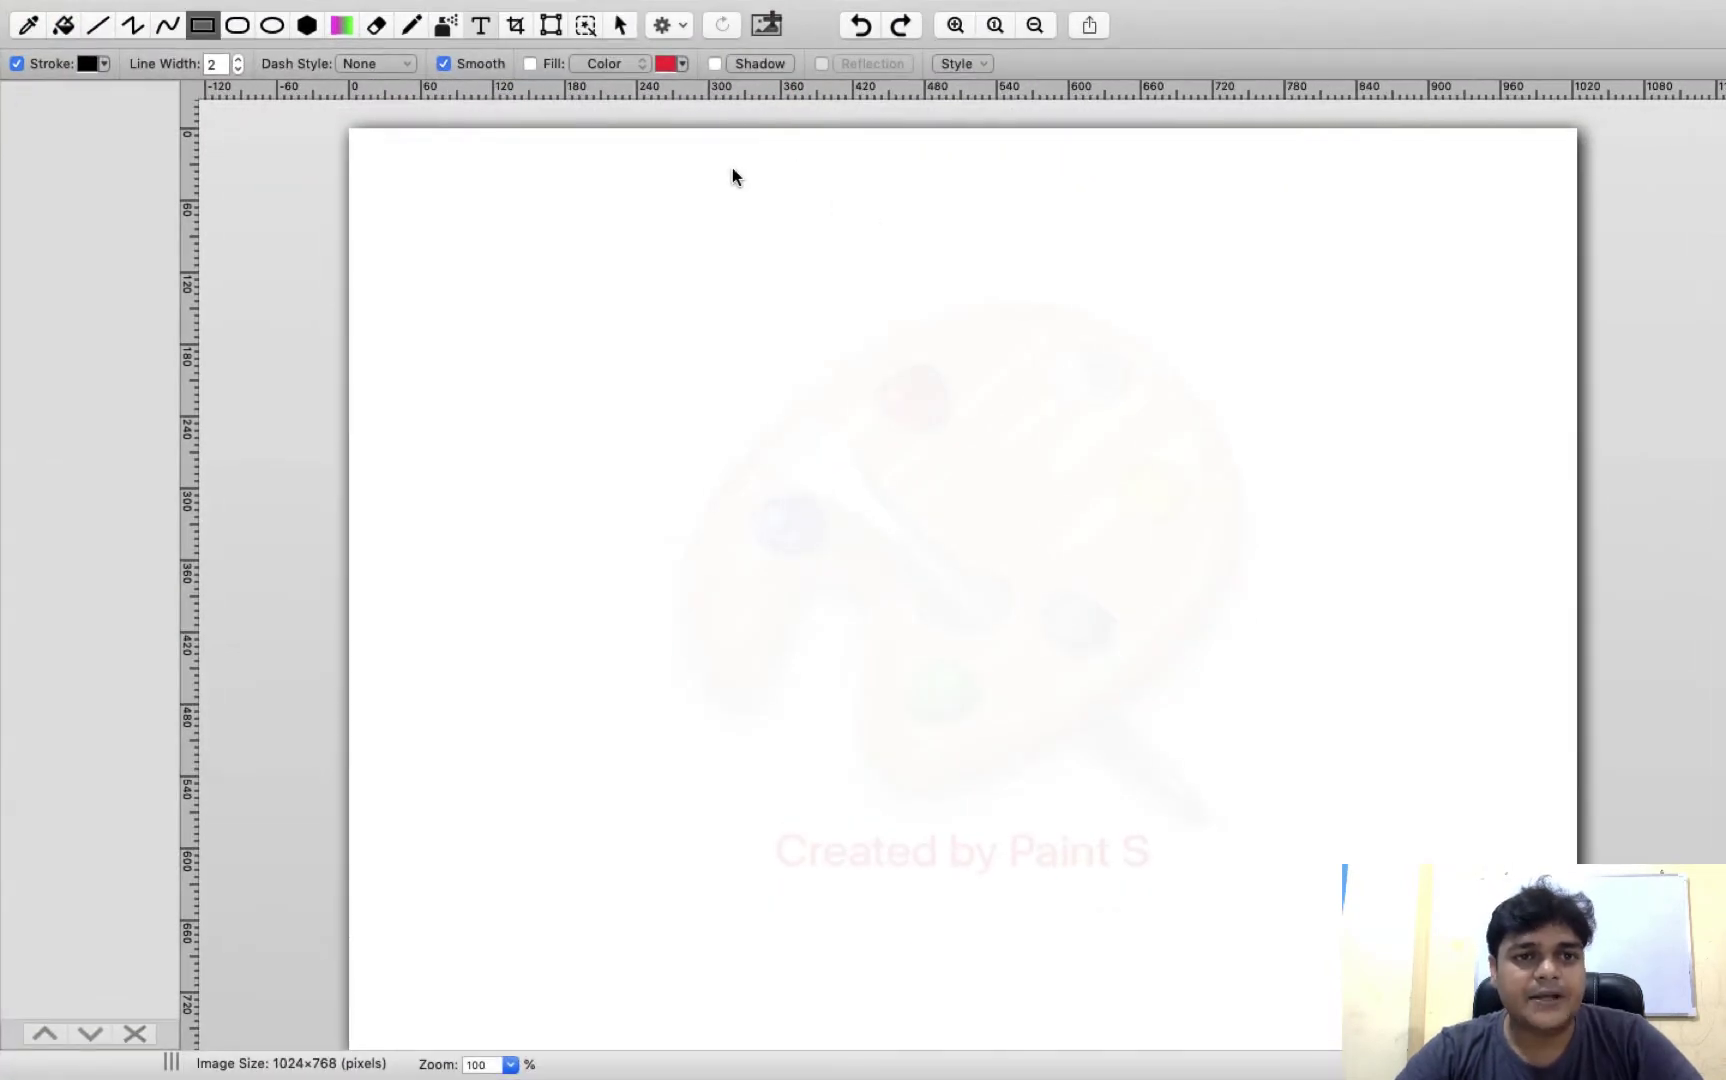
Step: Add the red heading "VMware Networking" near the canvas's upper edge and frame it with a black-outlined rectangle
drag(731, 169, 1196, 239)
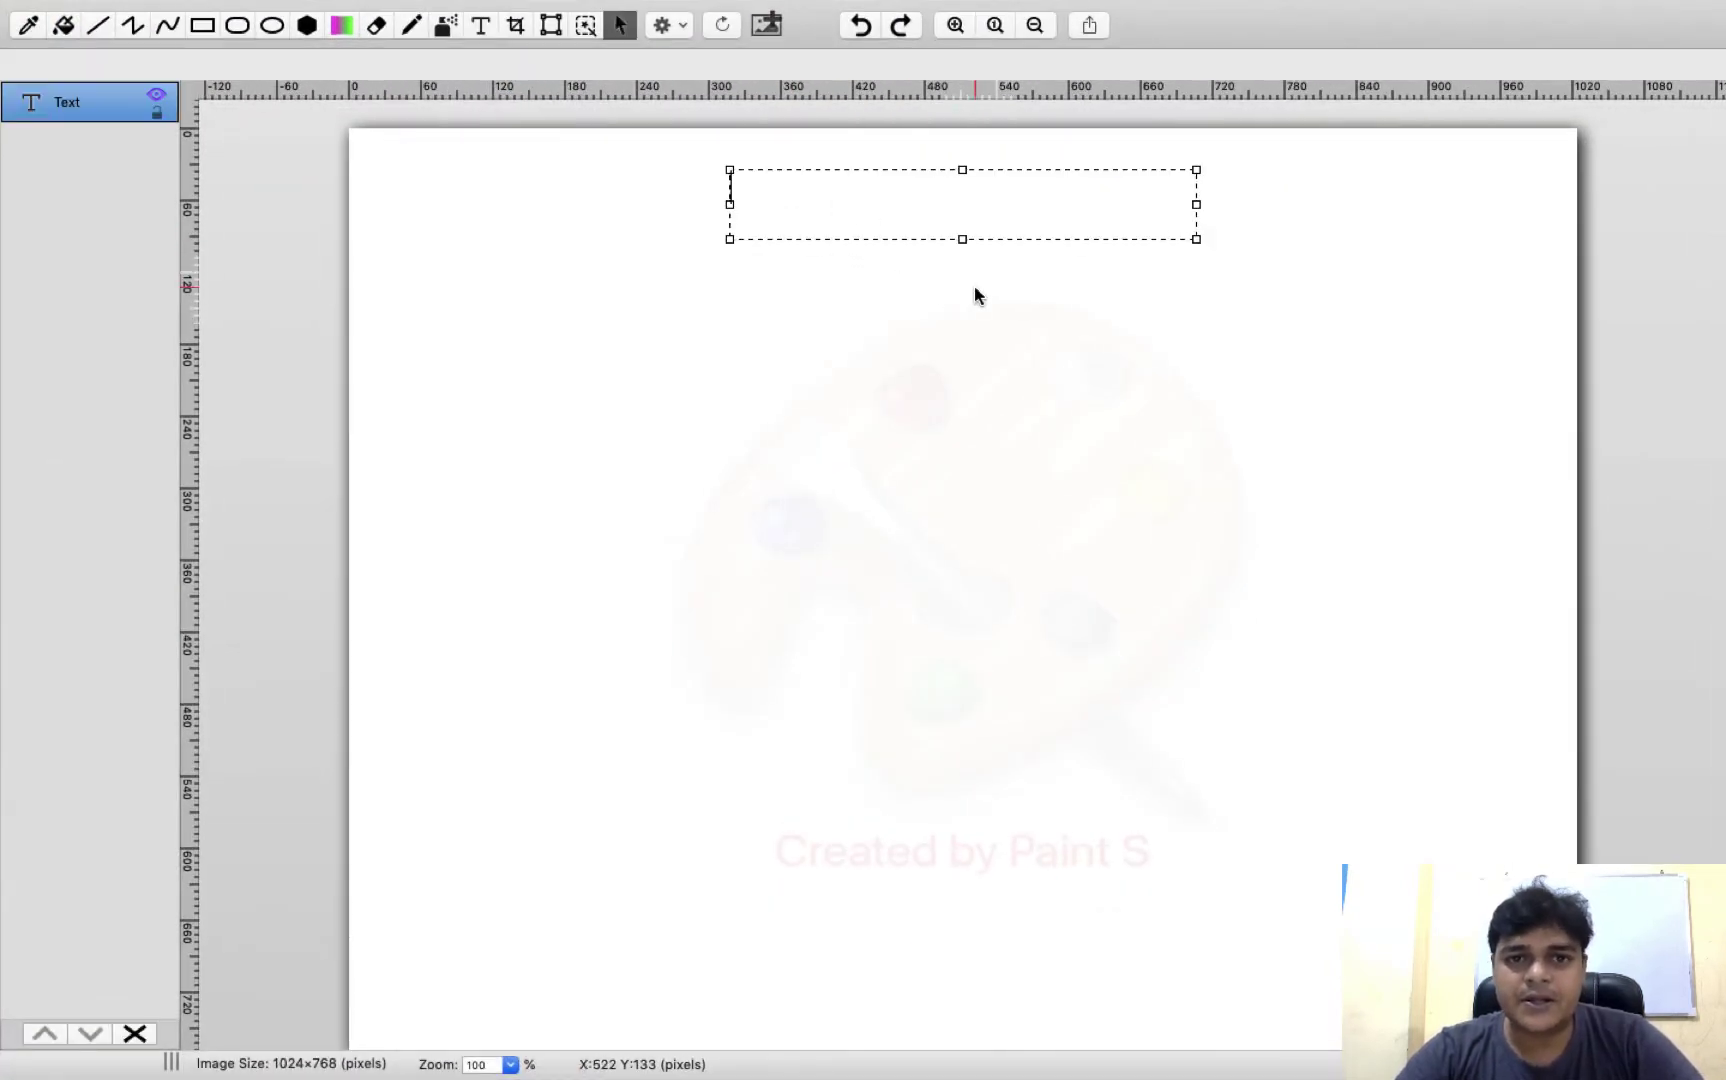
text(VMwar)
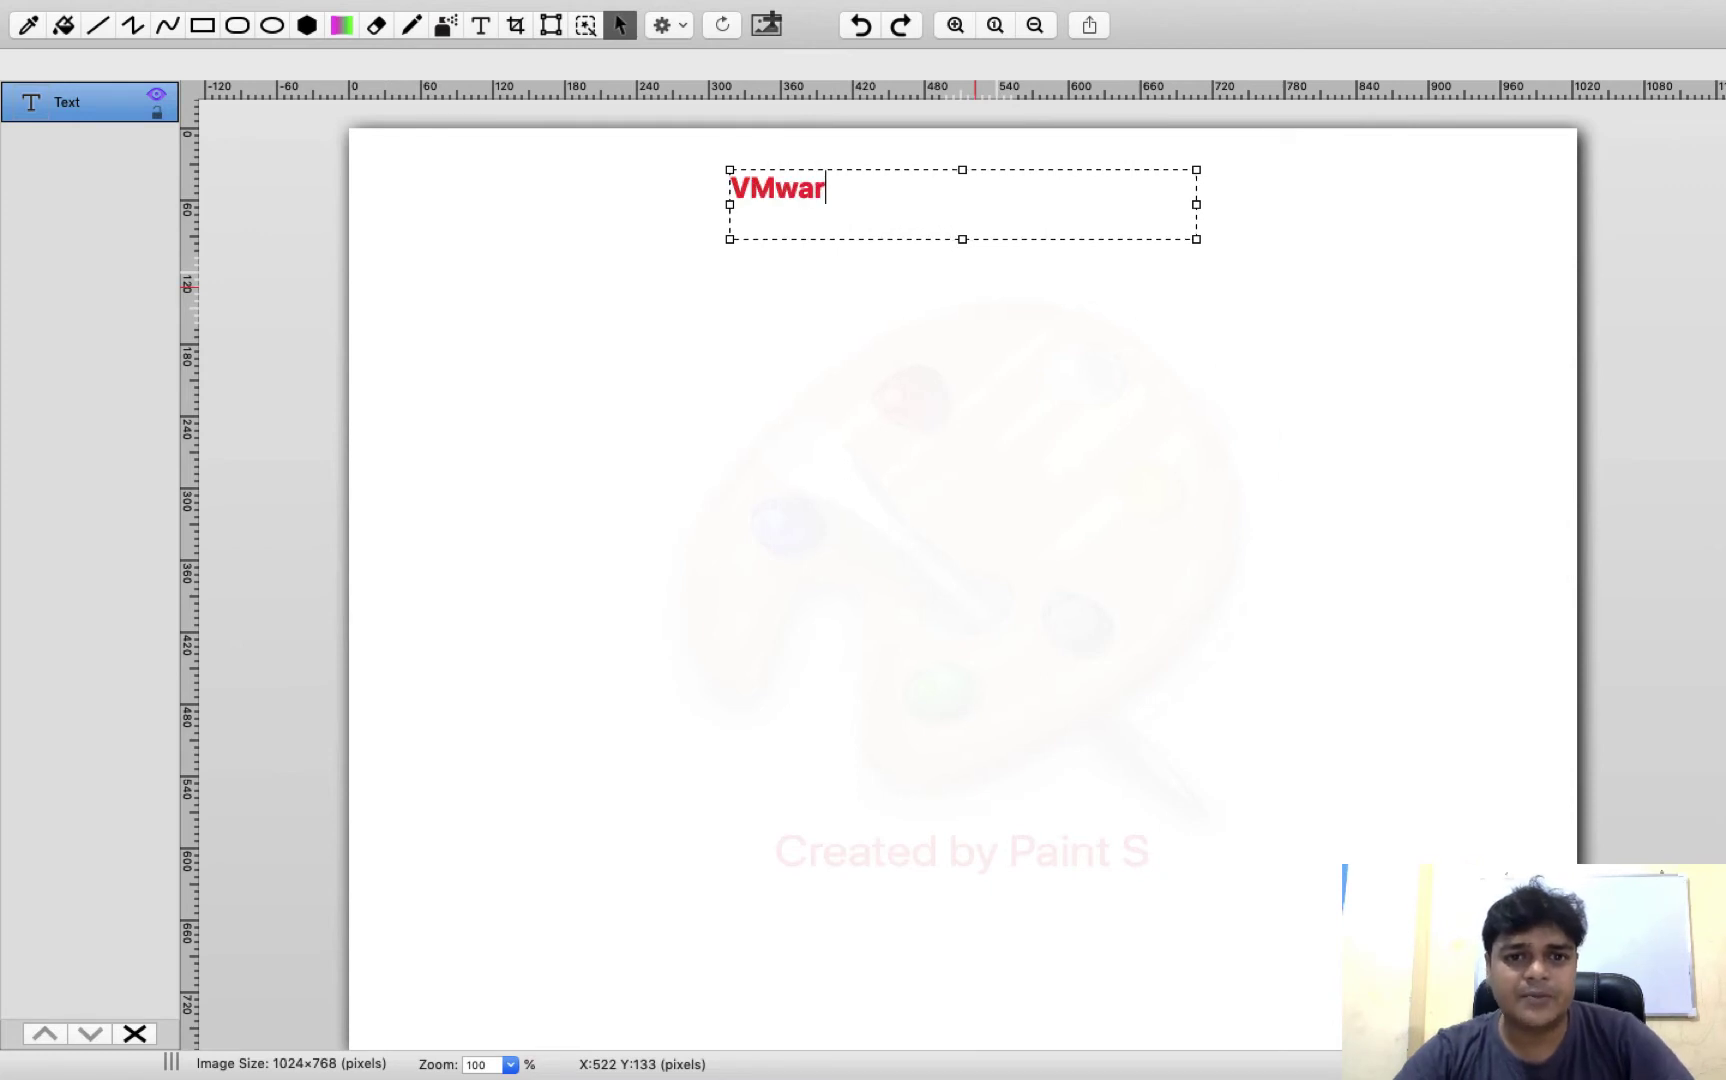
text(e Netrw)
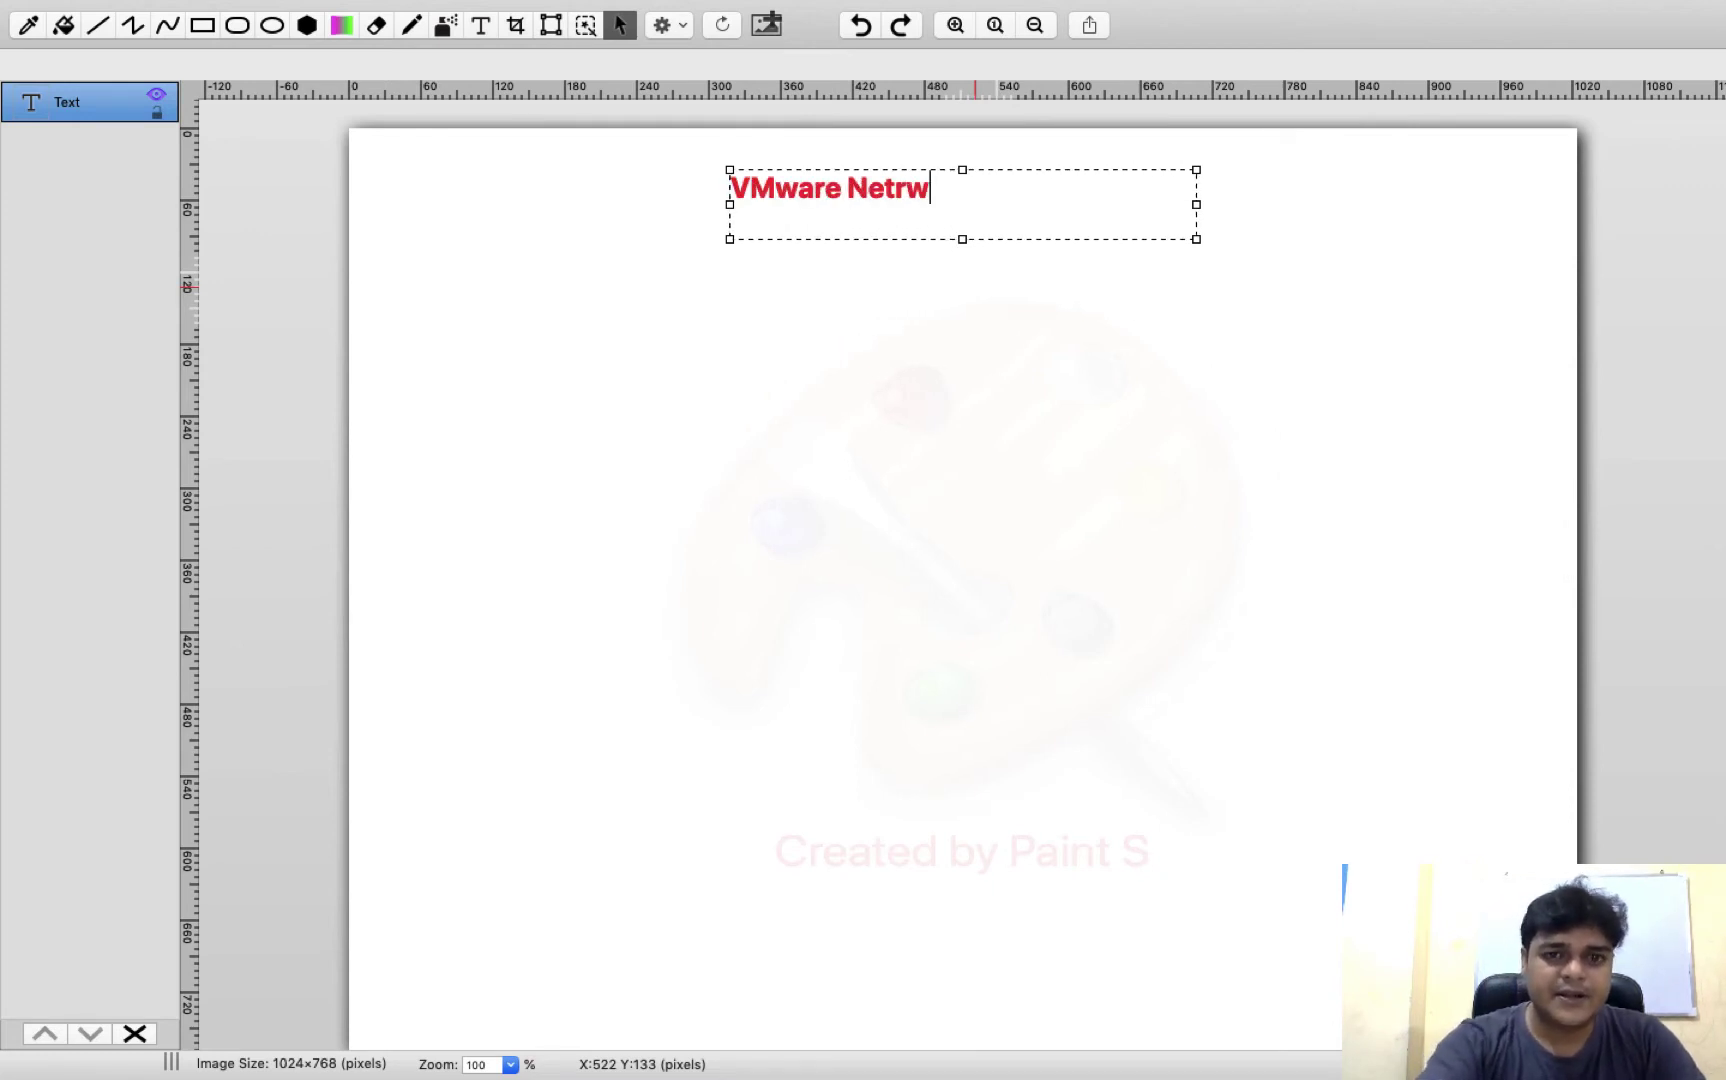
key(BackSpace)
key(BackSpace)
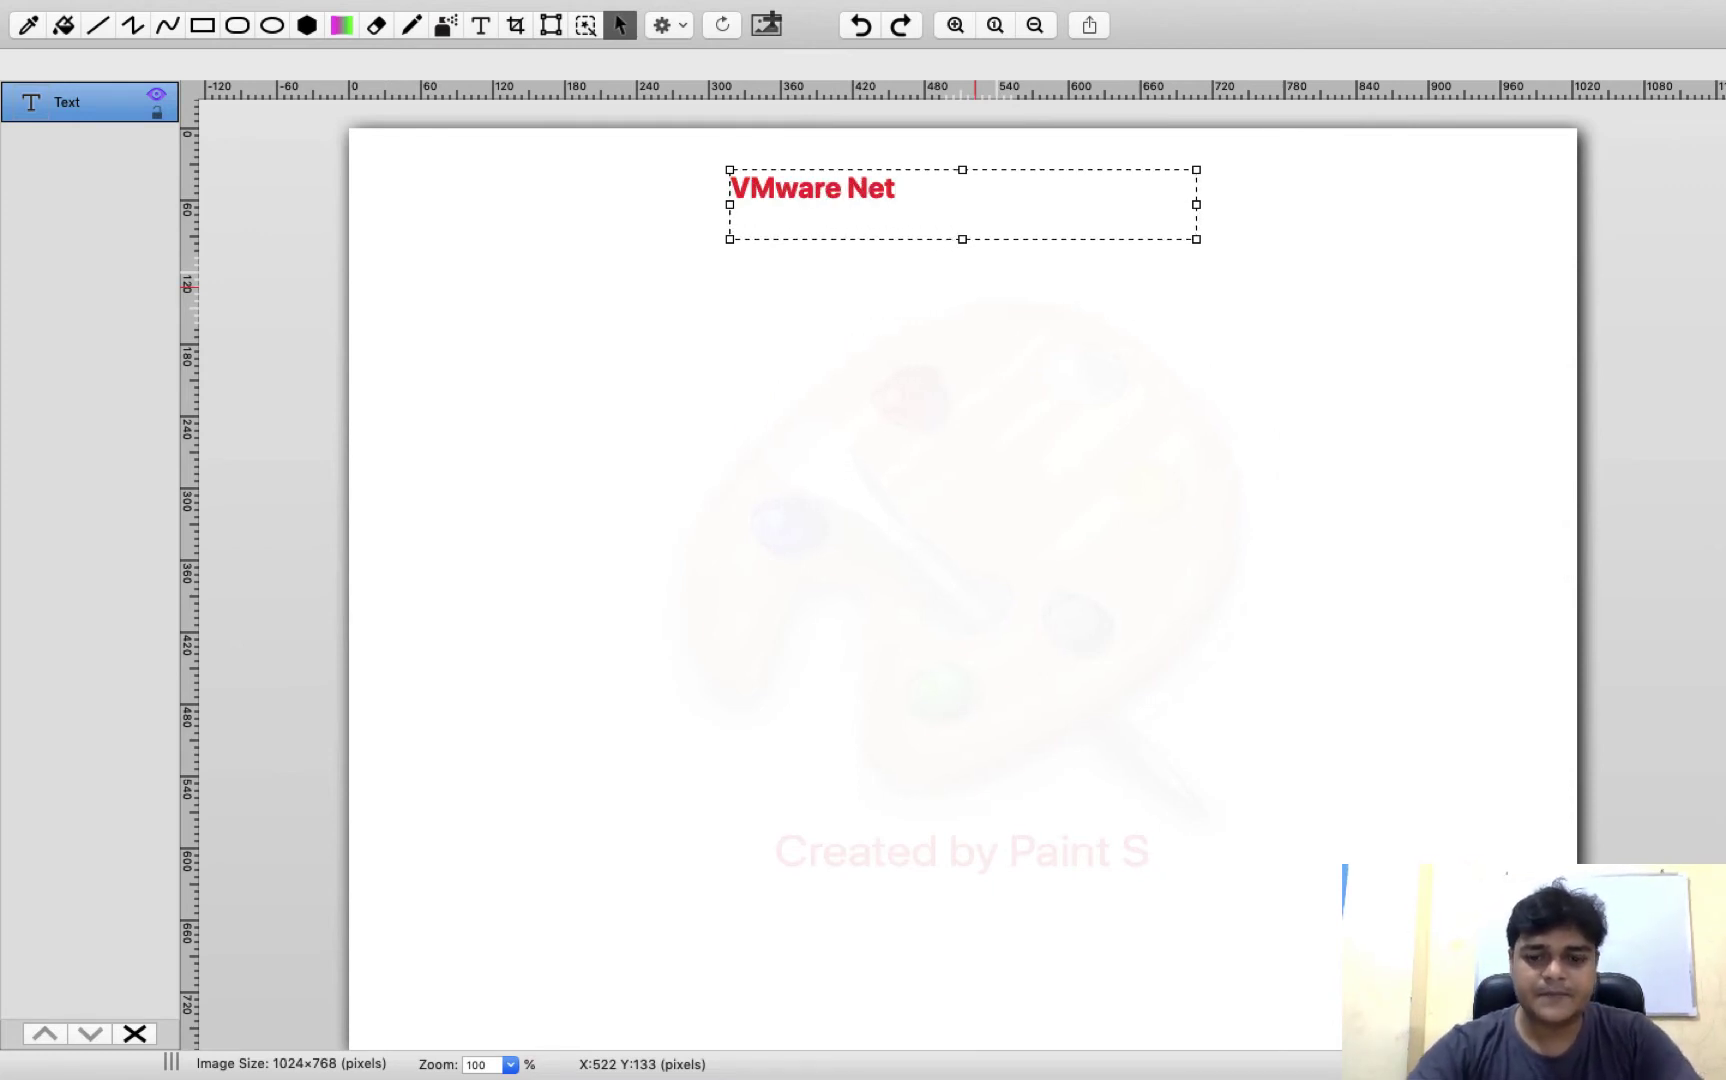
text(working)
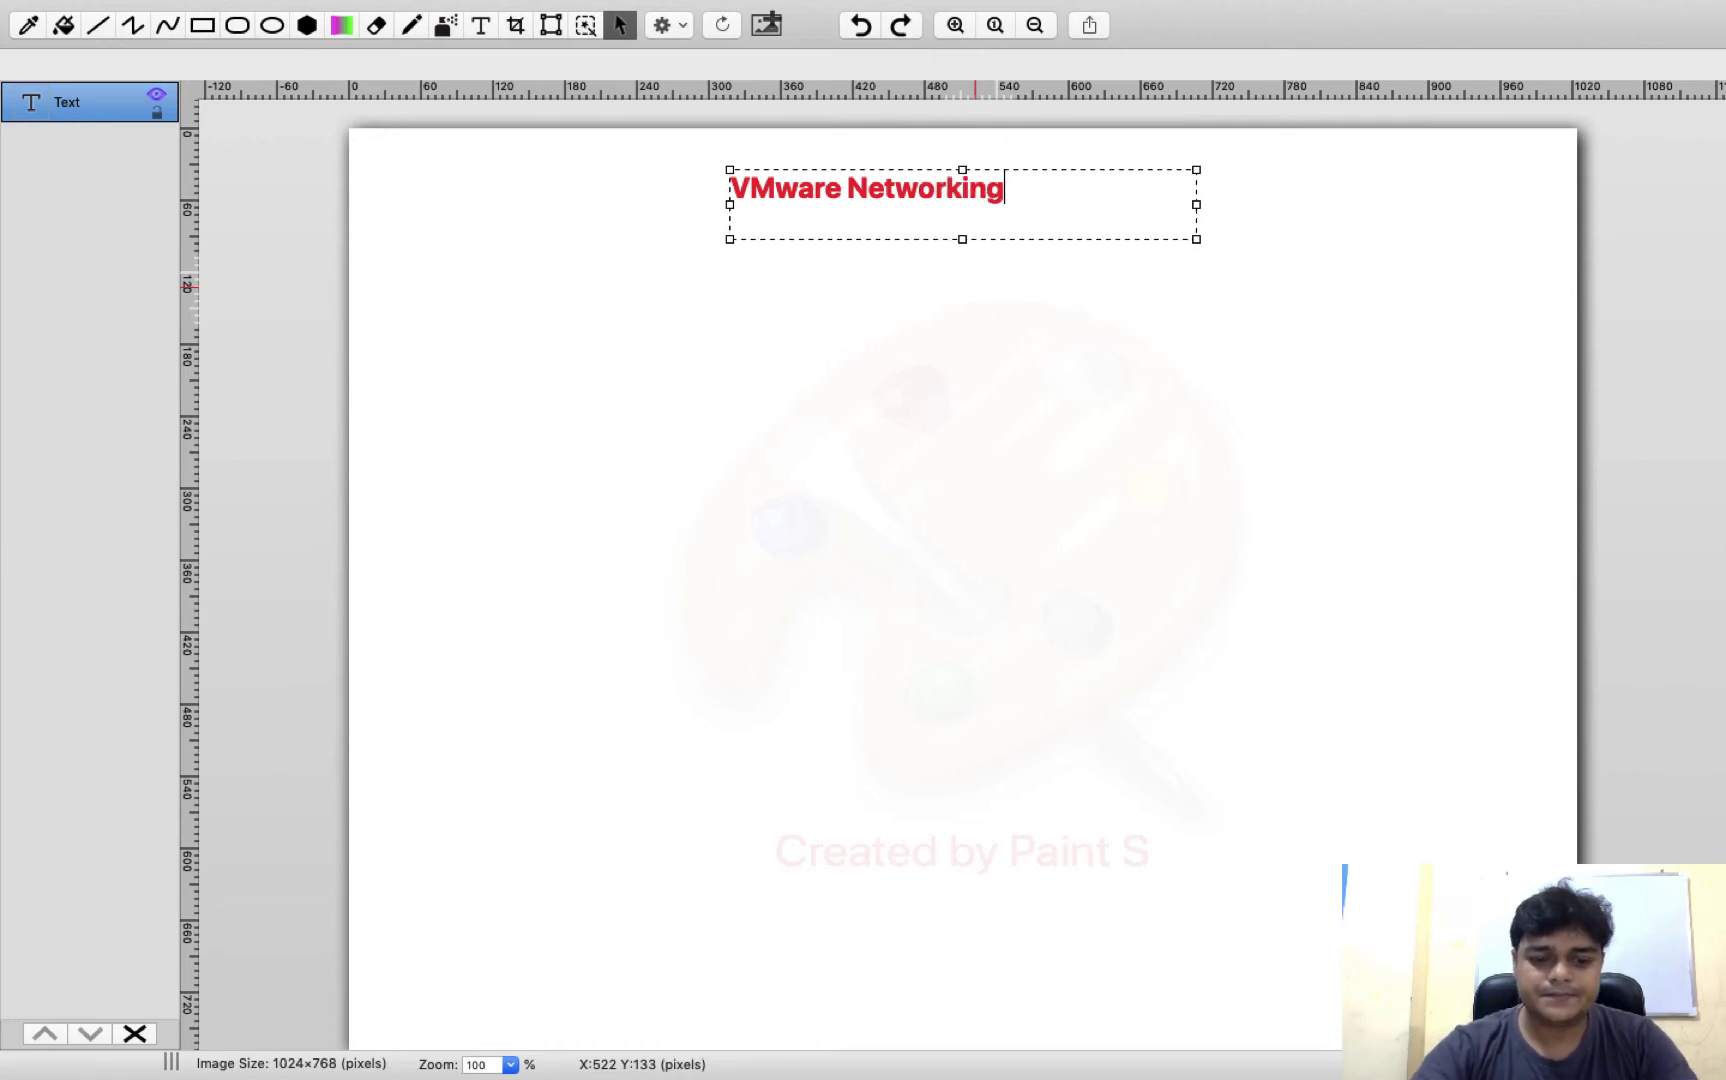
mouse_move(412, 6)
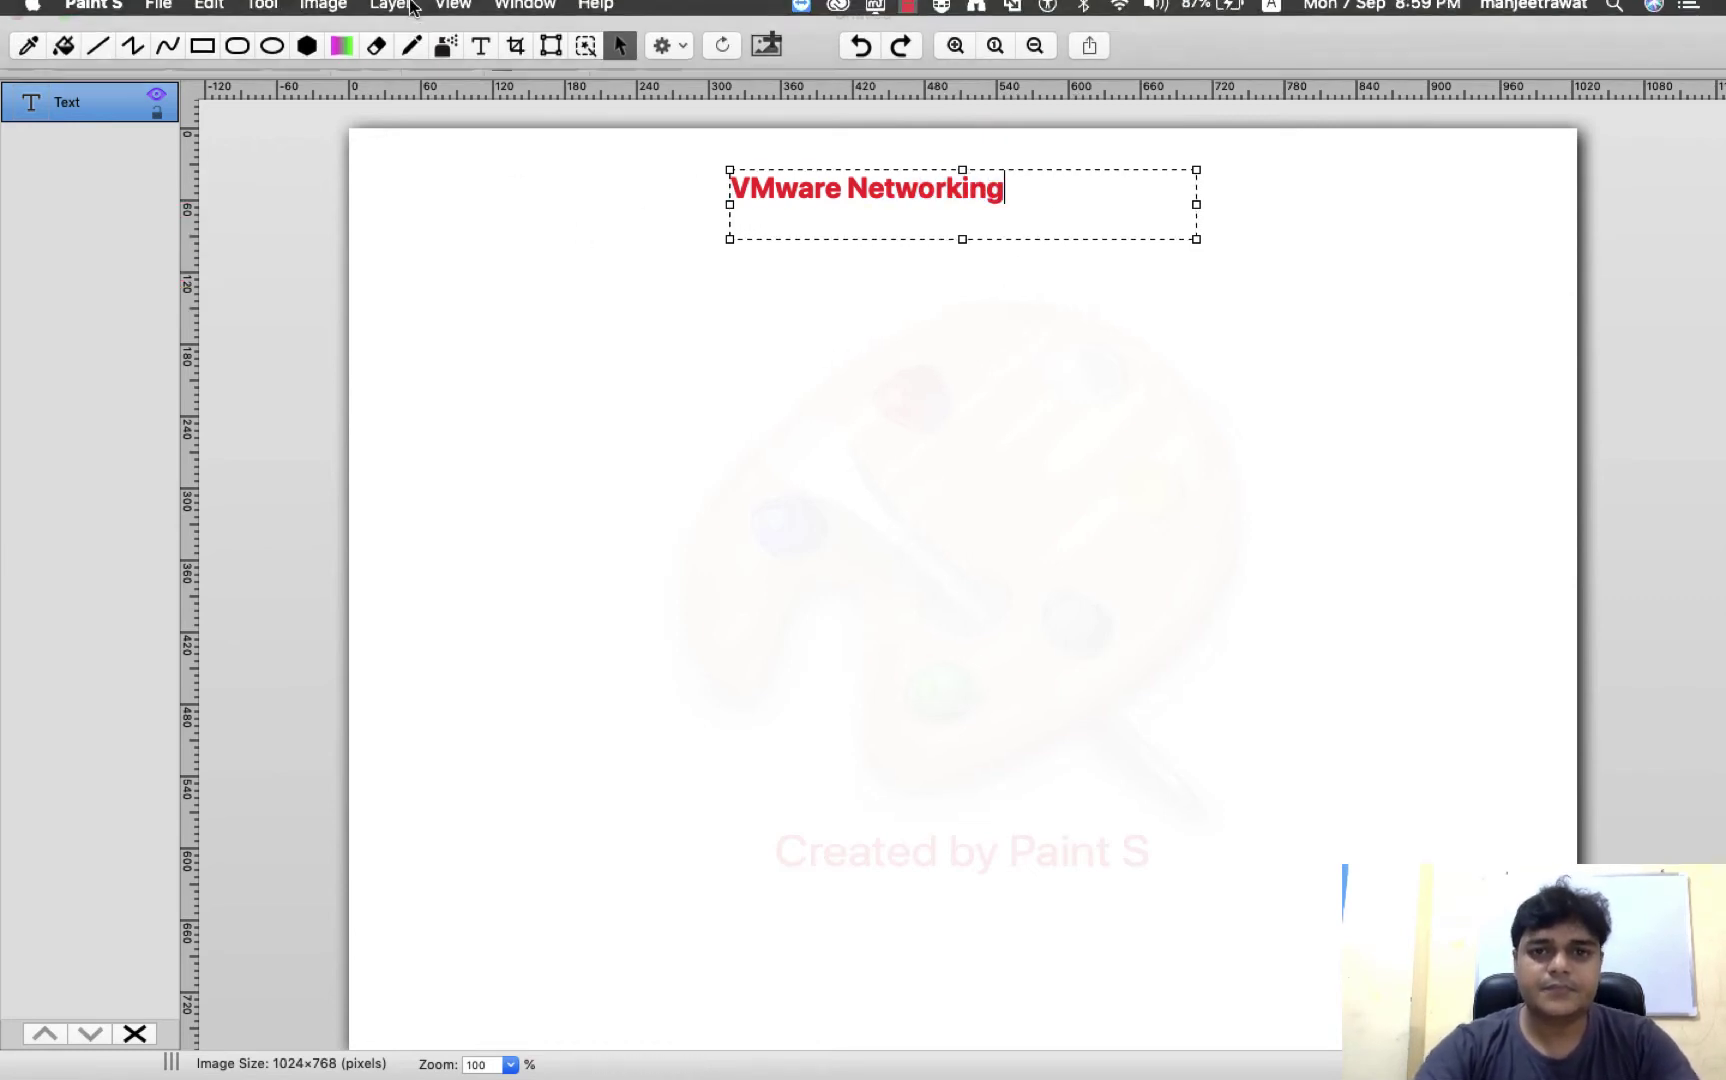
click(946, 382)
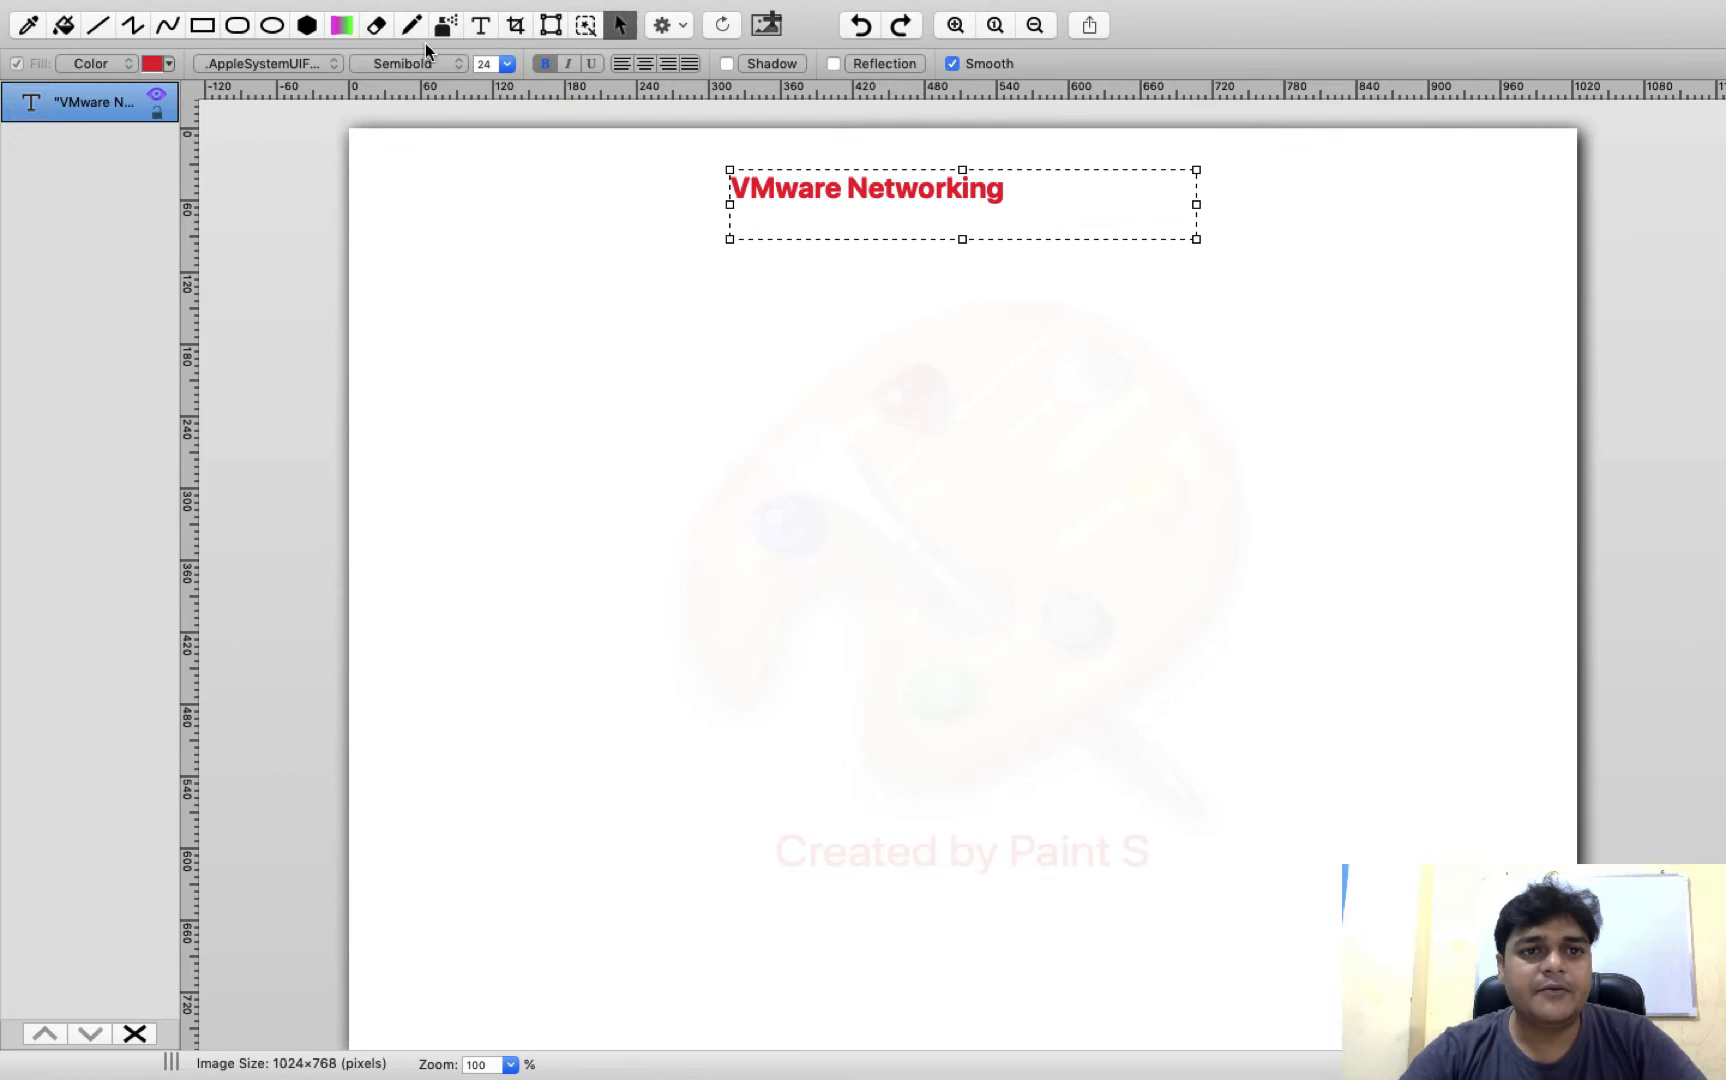
click(204, 27)
drag(719, 156, 1046, 217)
Step: Add a text label reading "Standarad Switch" below the heading, near the canvas's left edge
click(480, 25)
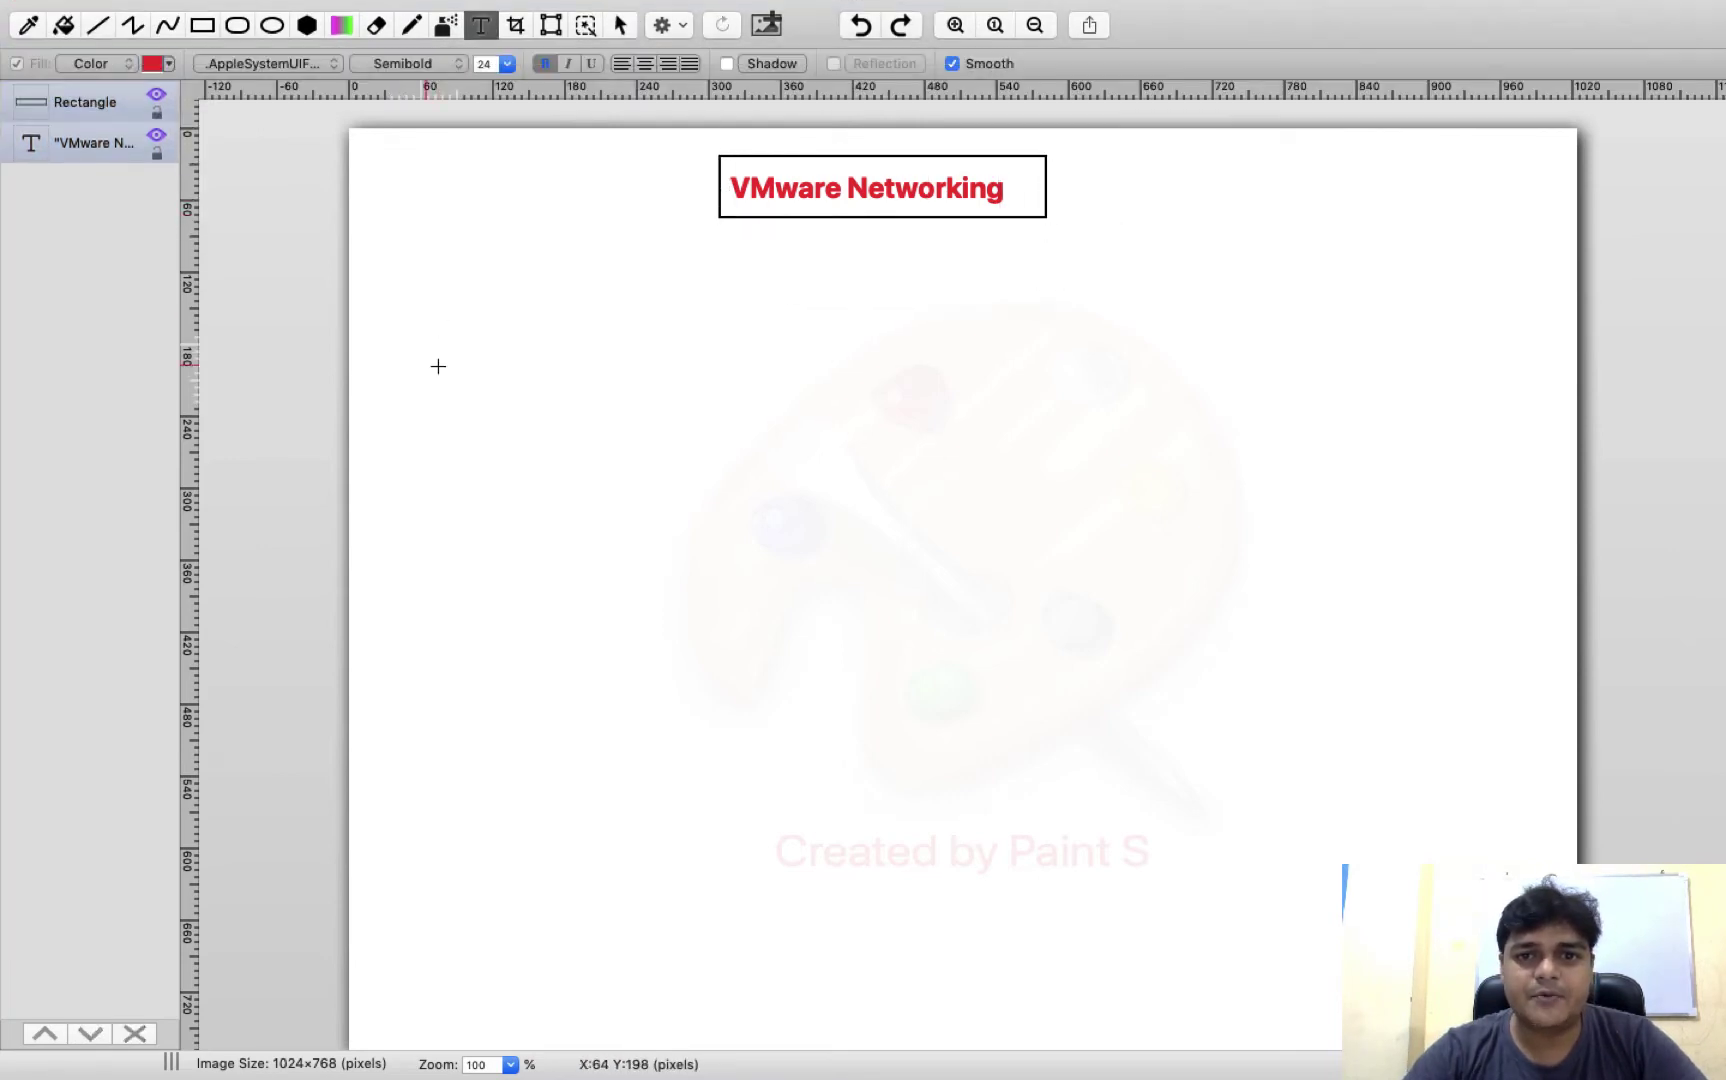
drag(372, 324, 964, 407)
text(Sta)
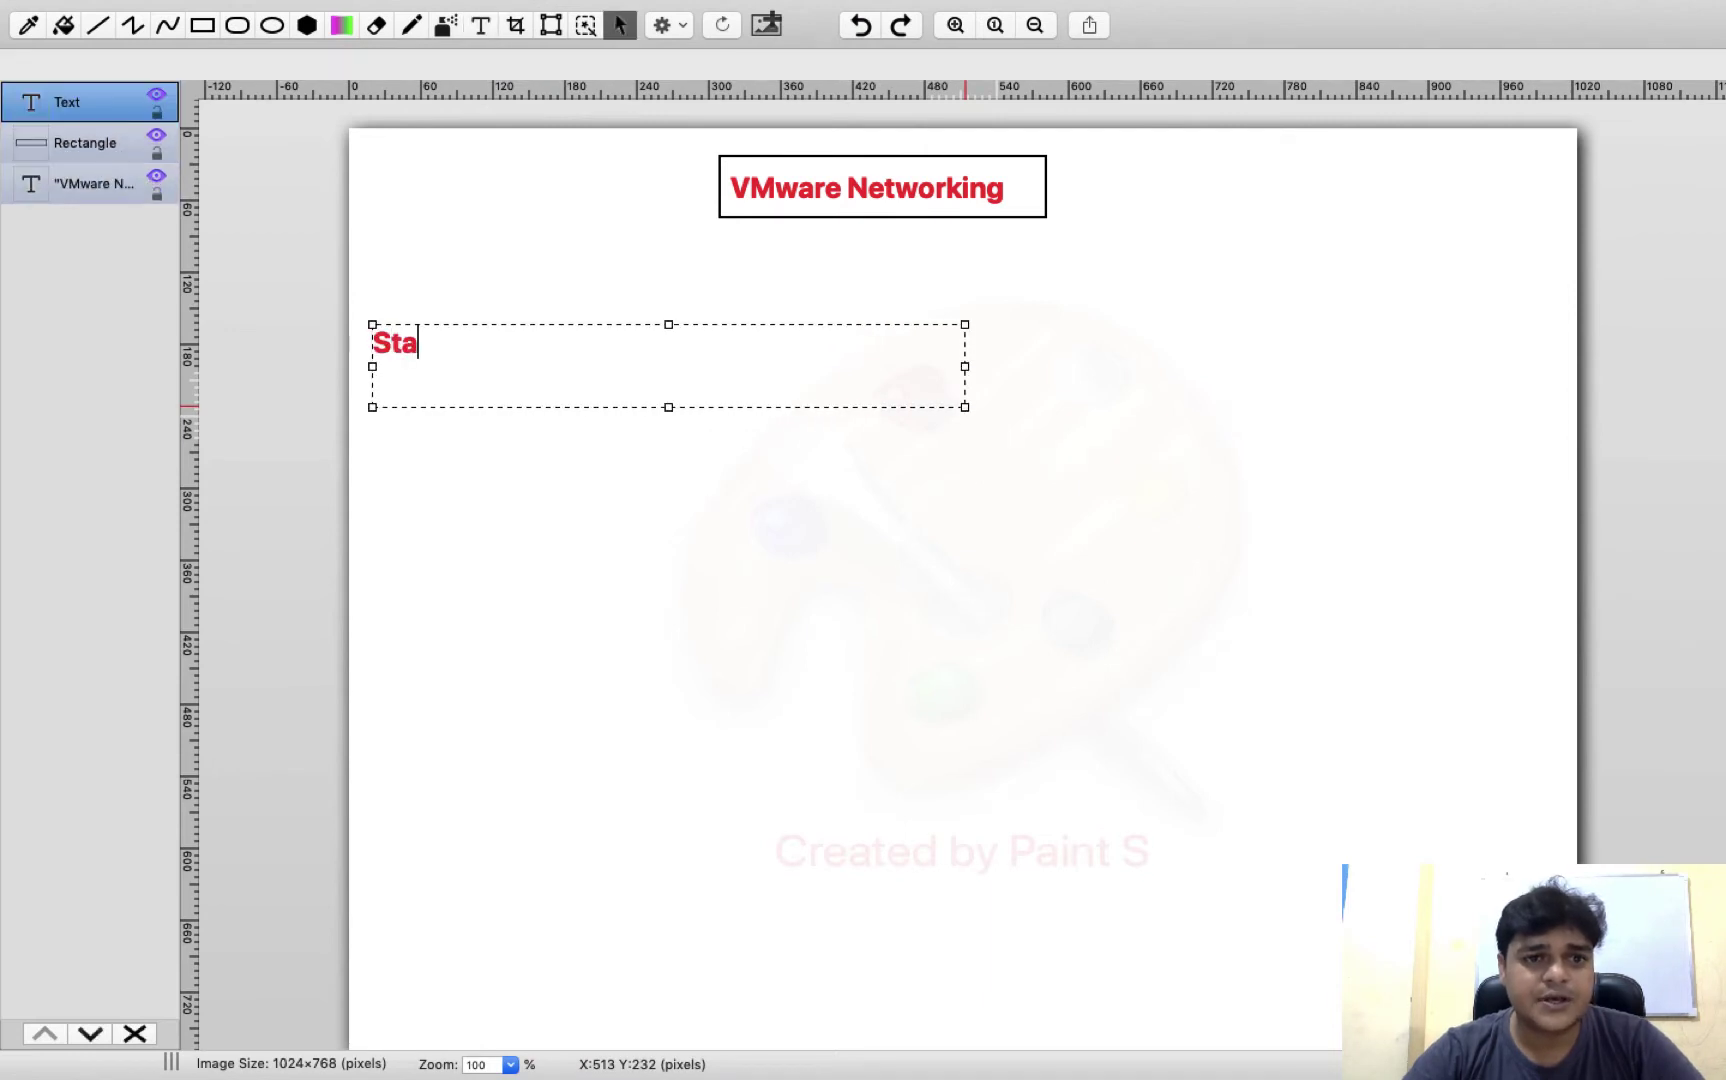
text(ndarad )
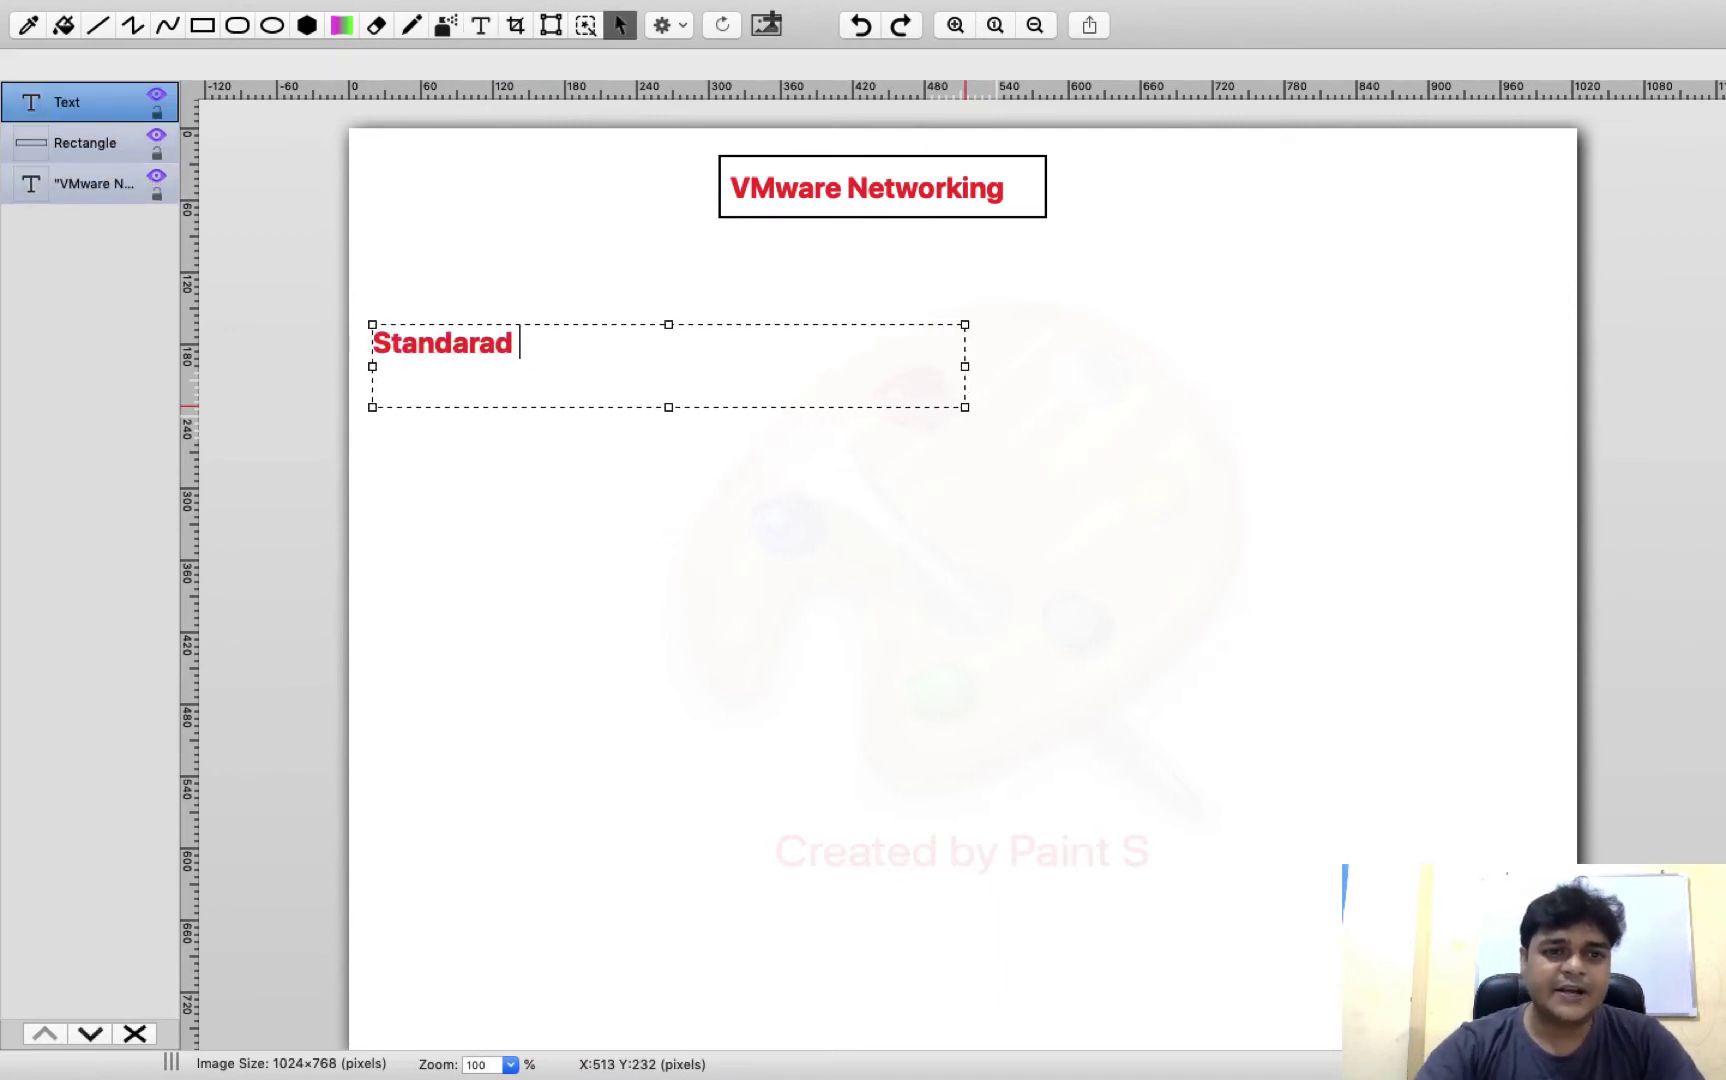
text(Swo)
key(BackSpace)
text(i)
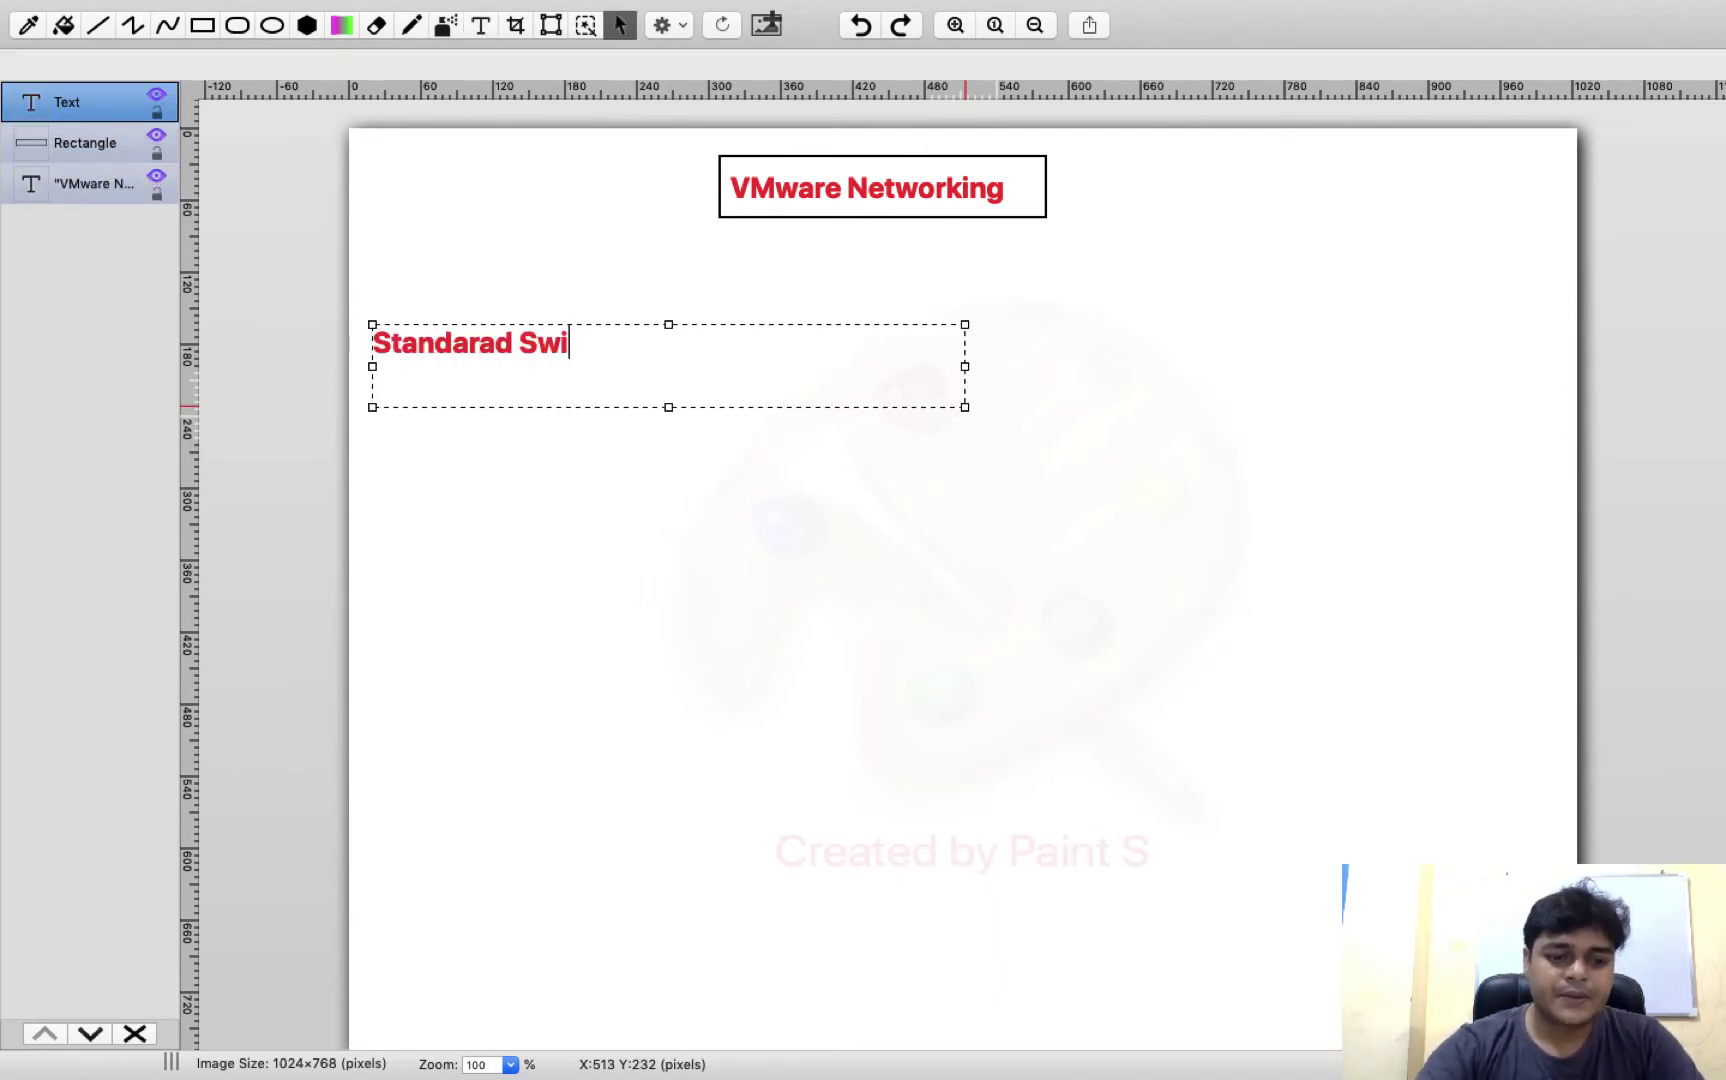
text(tch)
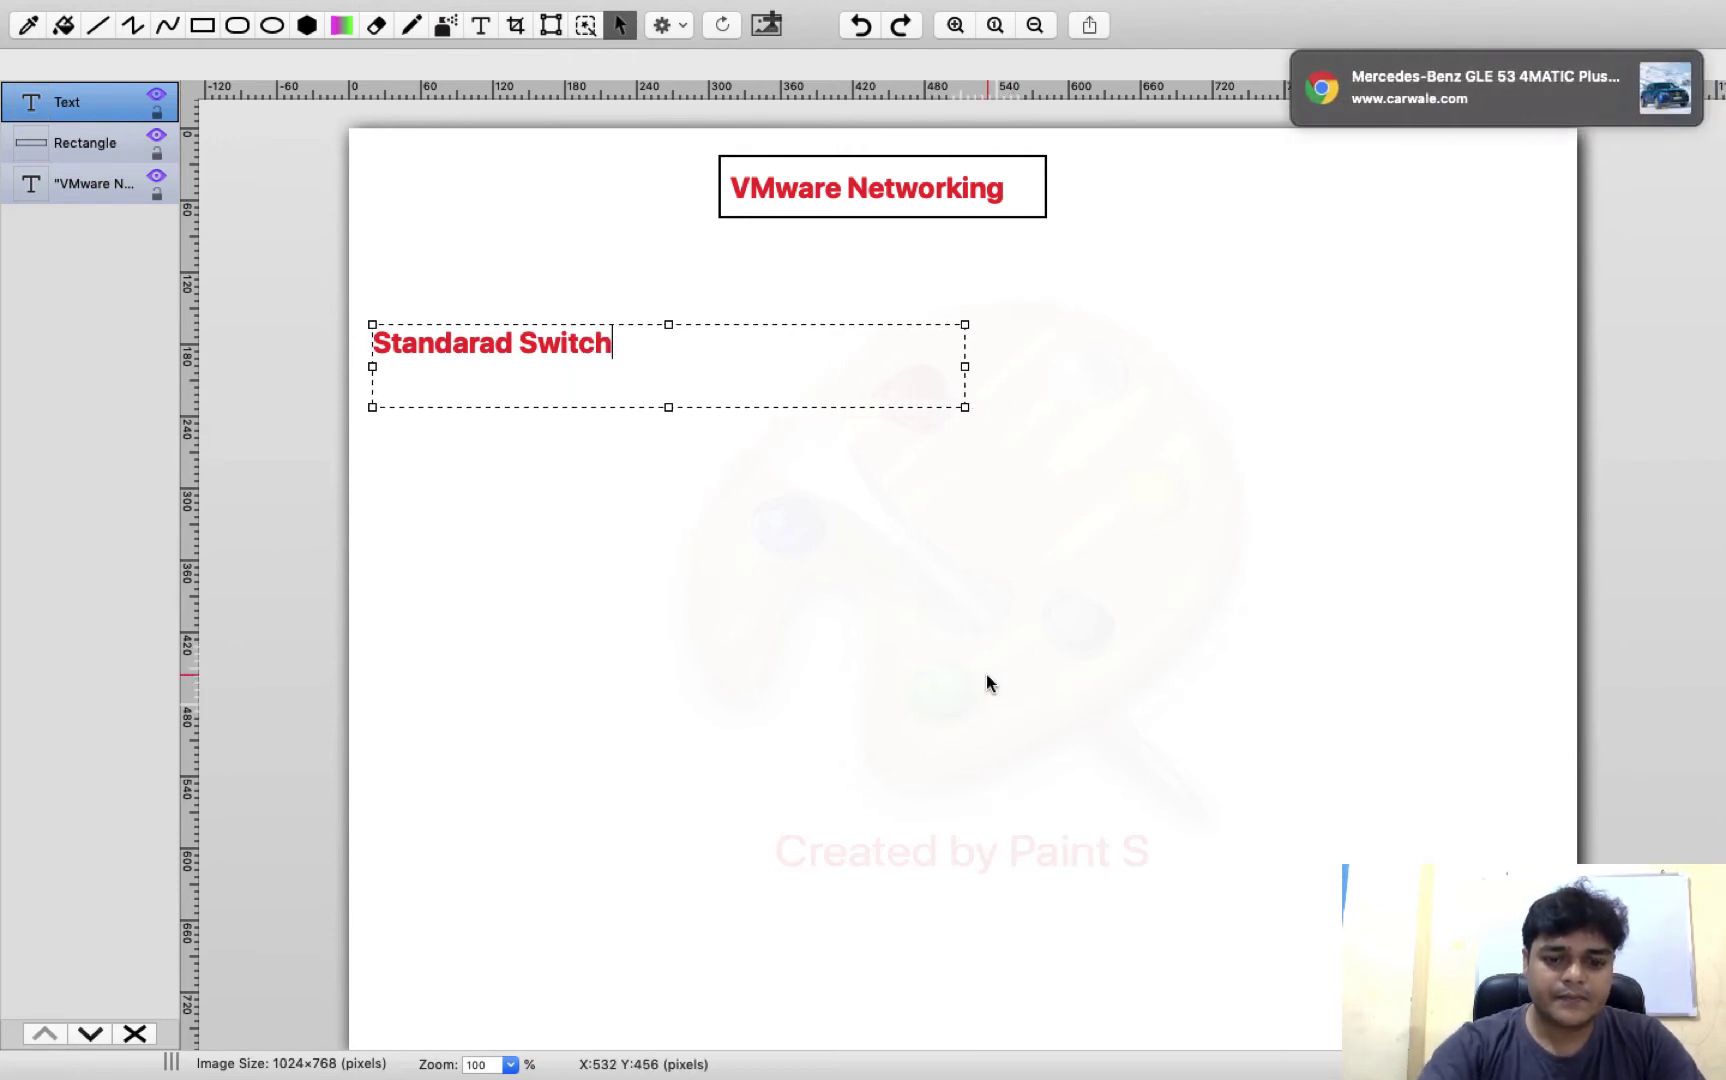
Step: Add a text label reading "Dv-Switch" near the canvas's left edge, well below the standard switch label
drag(368, 748, 786, 851)
text(Dv-Sw)
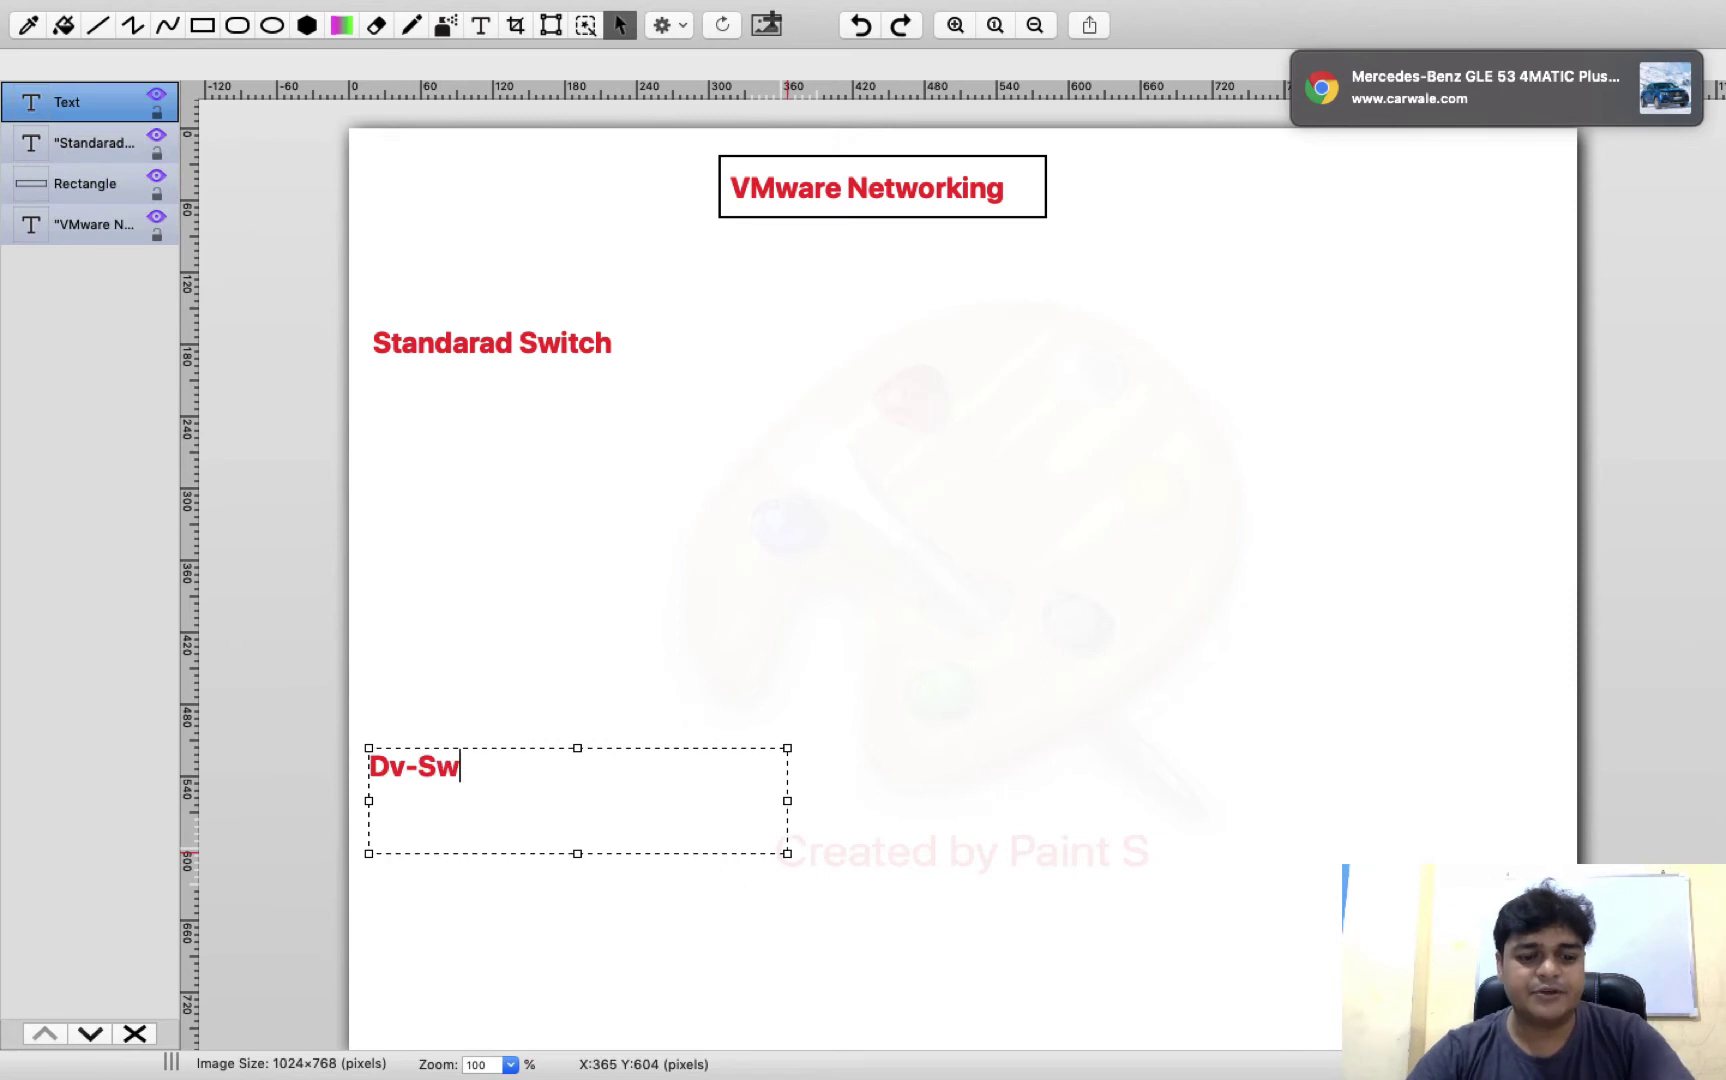
text(itch)
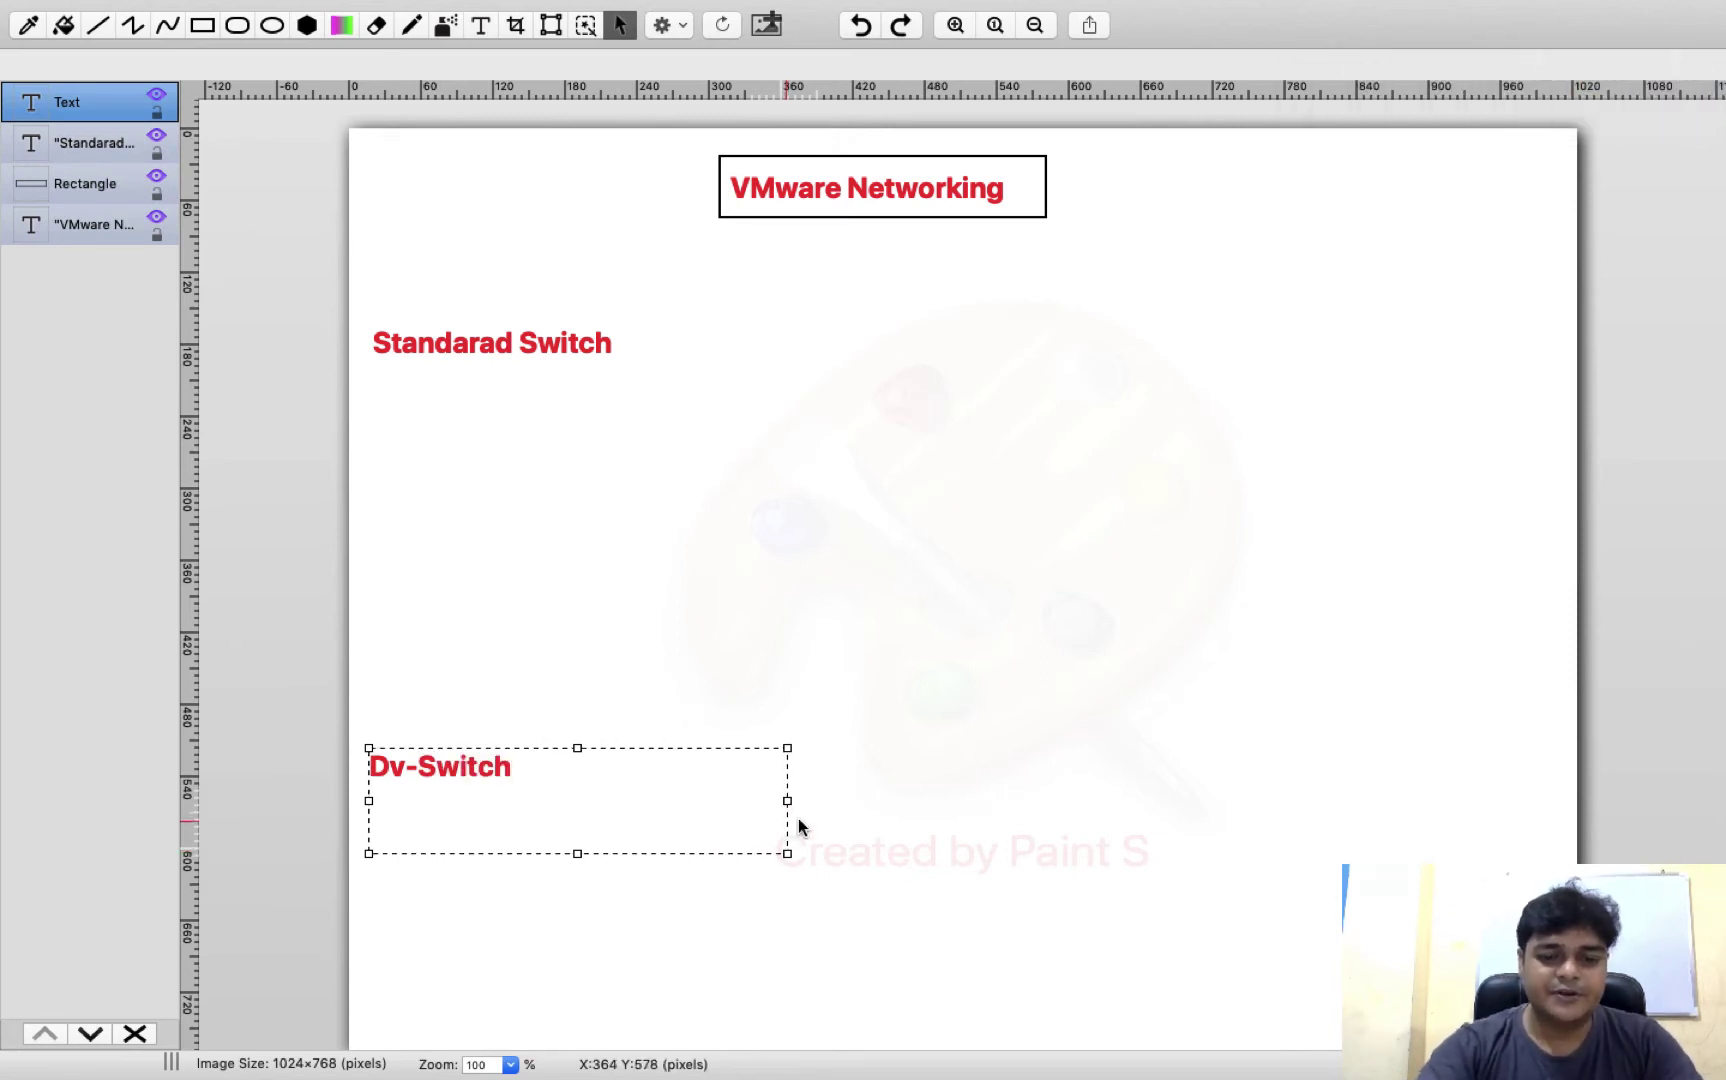
Step: Recolor the "Dv-Switch" text label to dark blue
drag(378, 797, 229, 573)
mouse_move(368, 12)
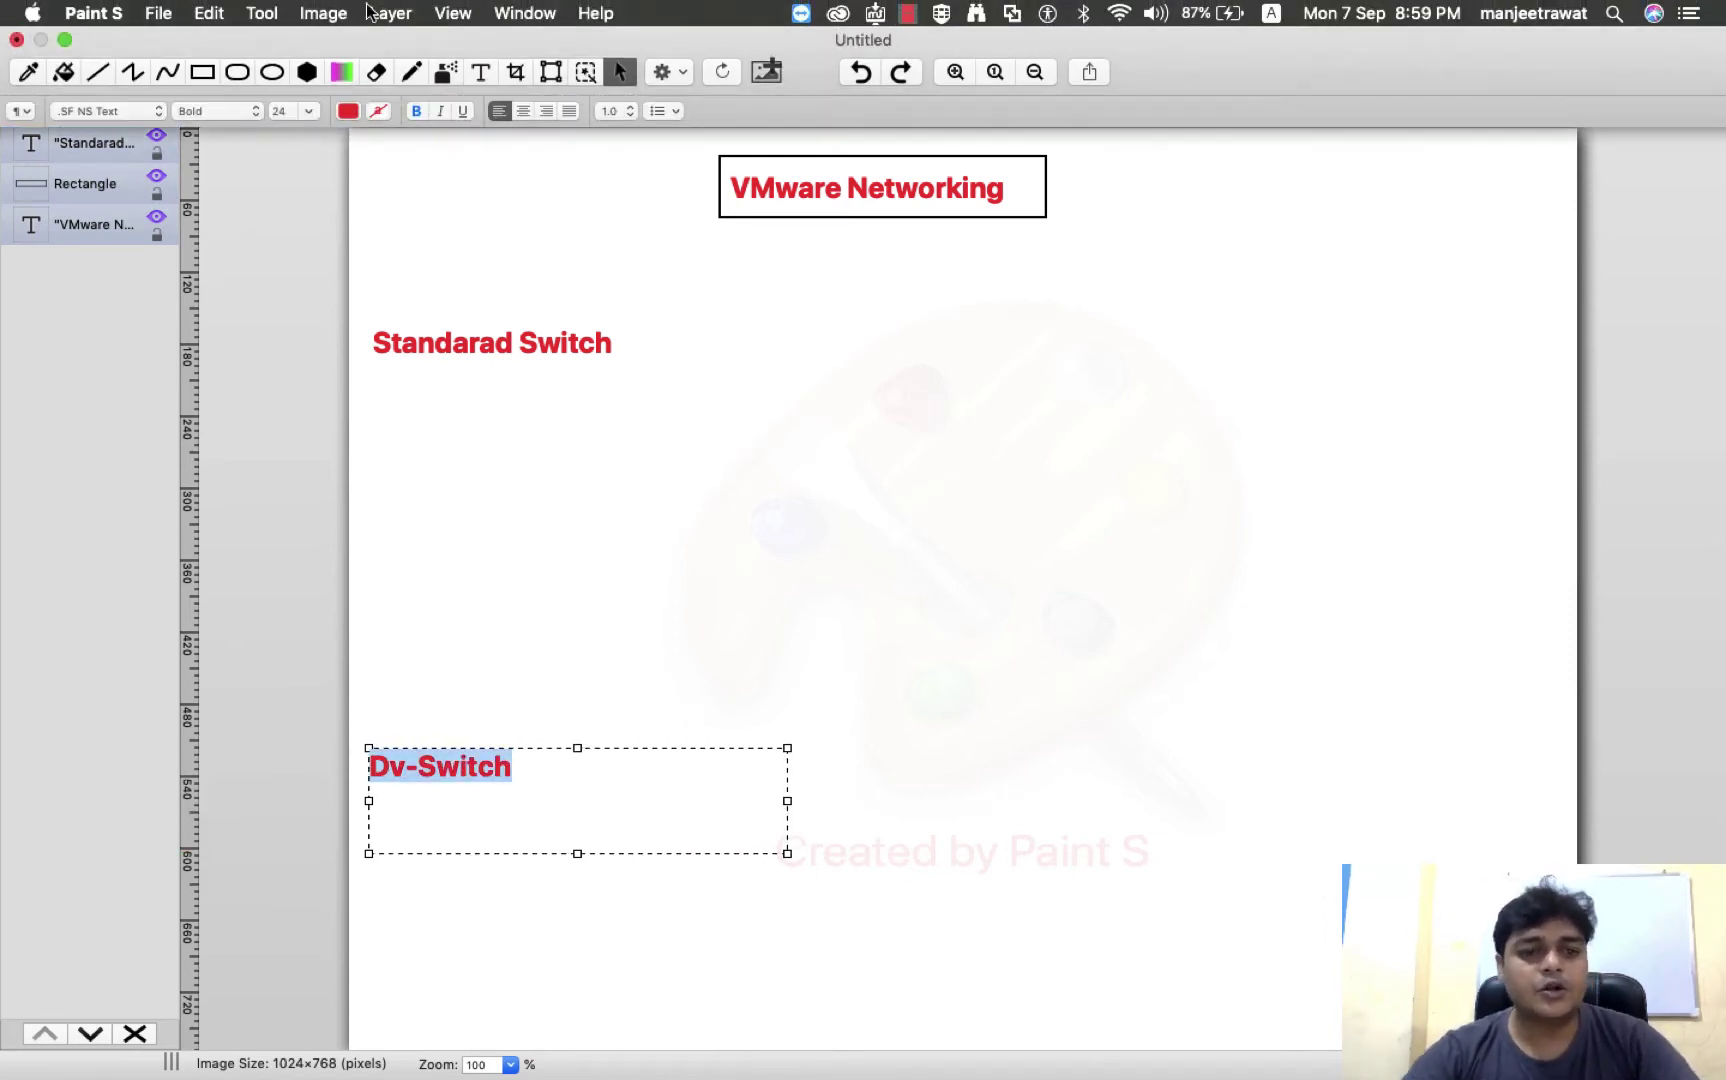
click(348, 110)
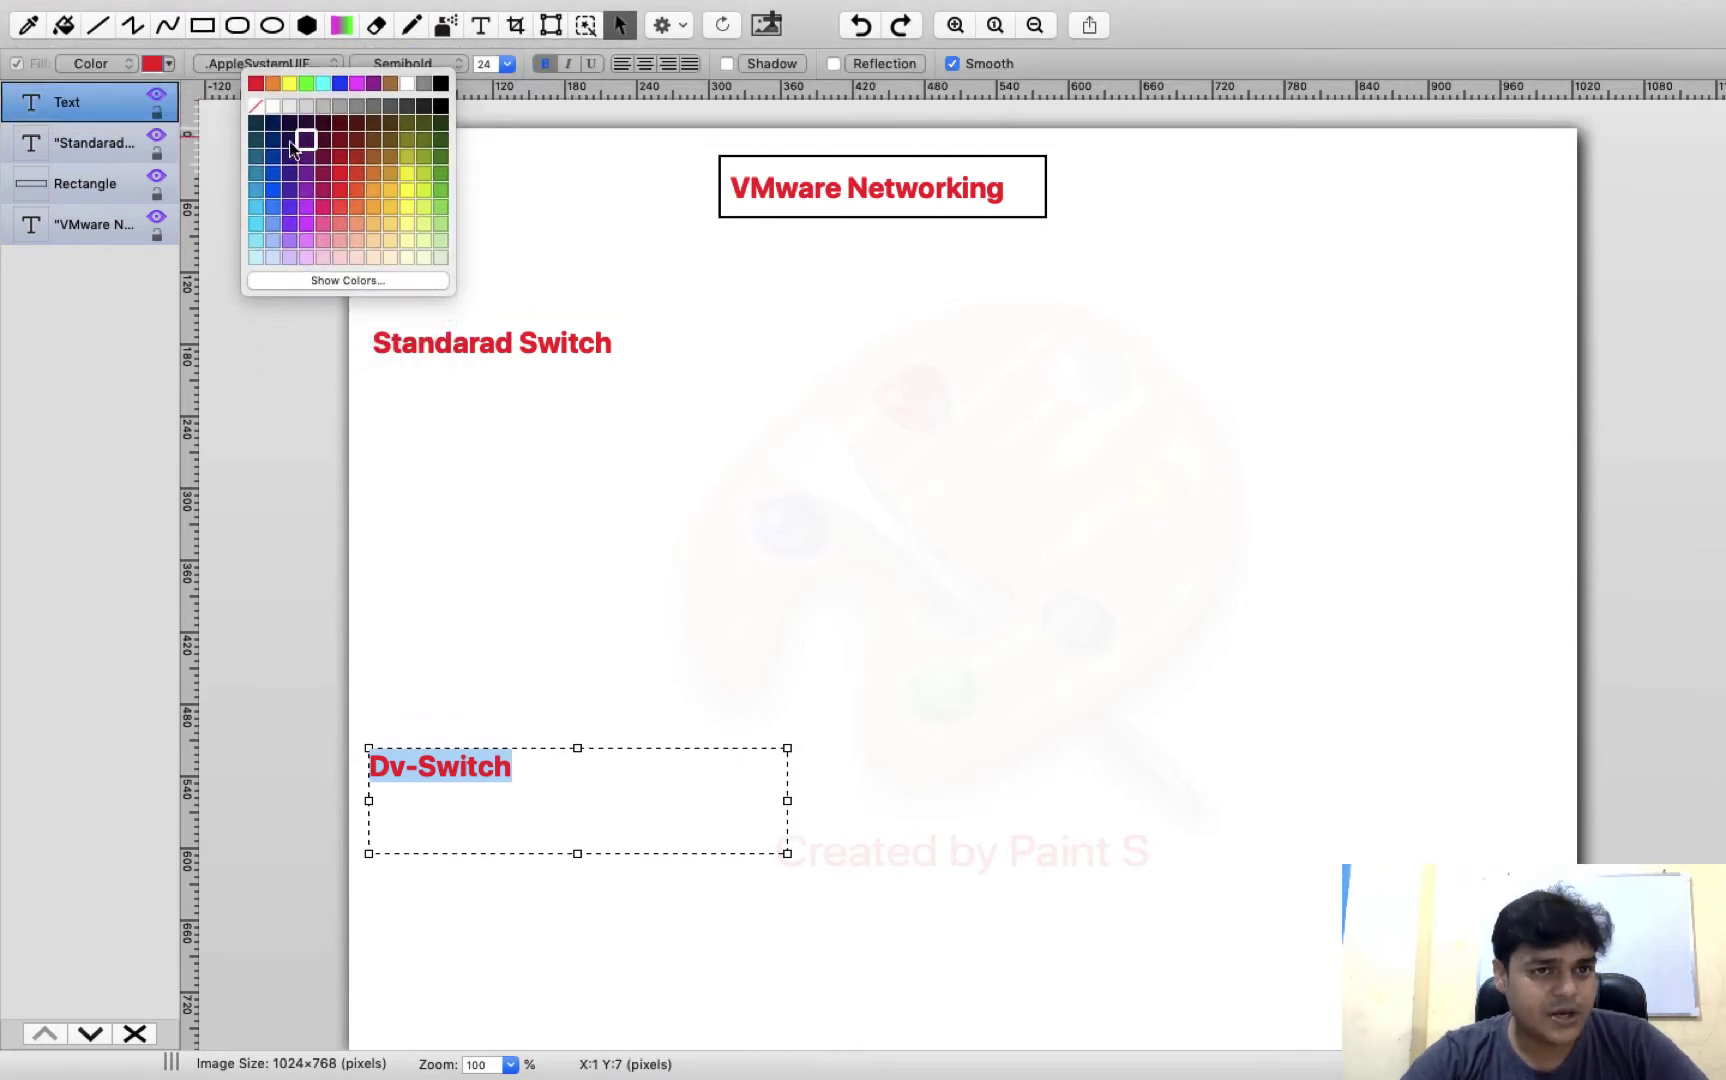
click(270, 121)
click(663, 493)
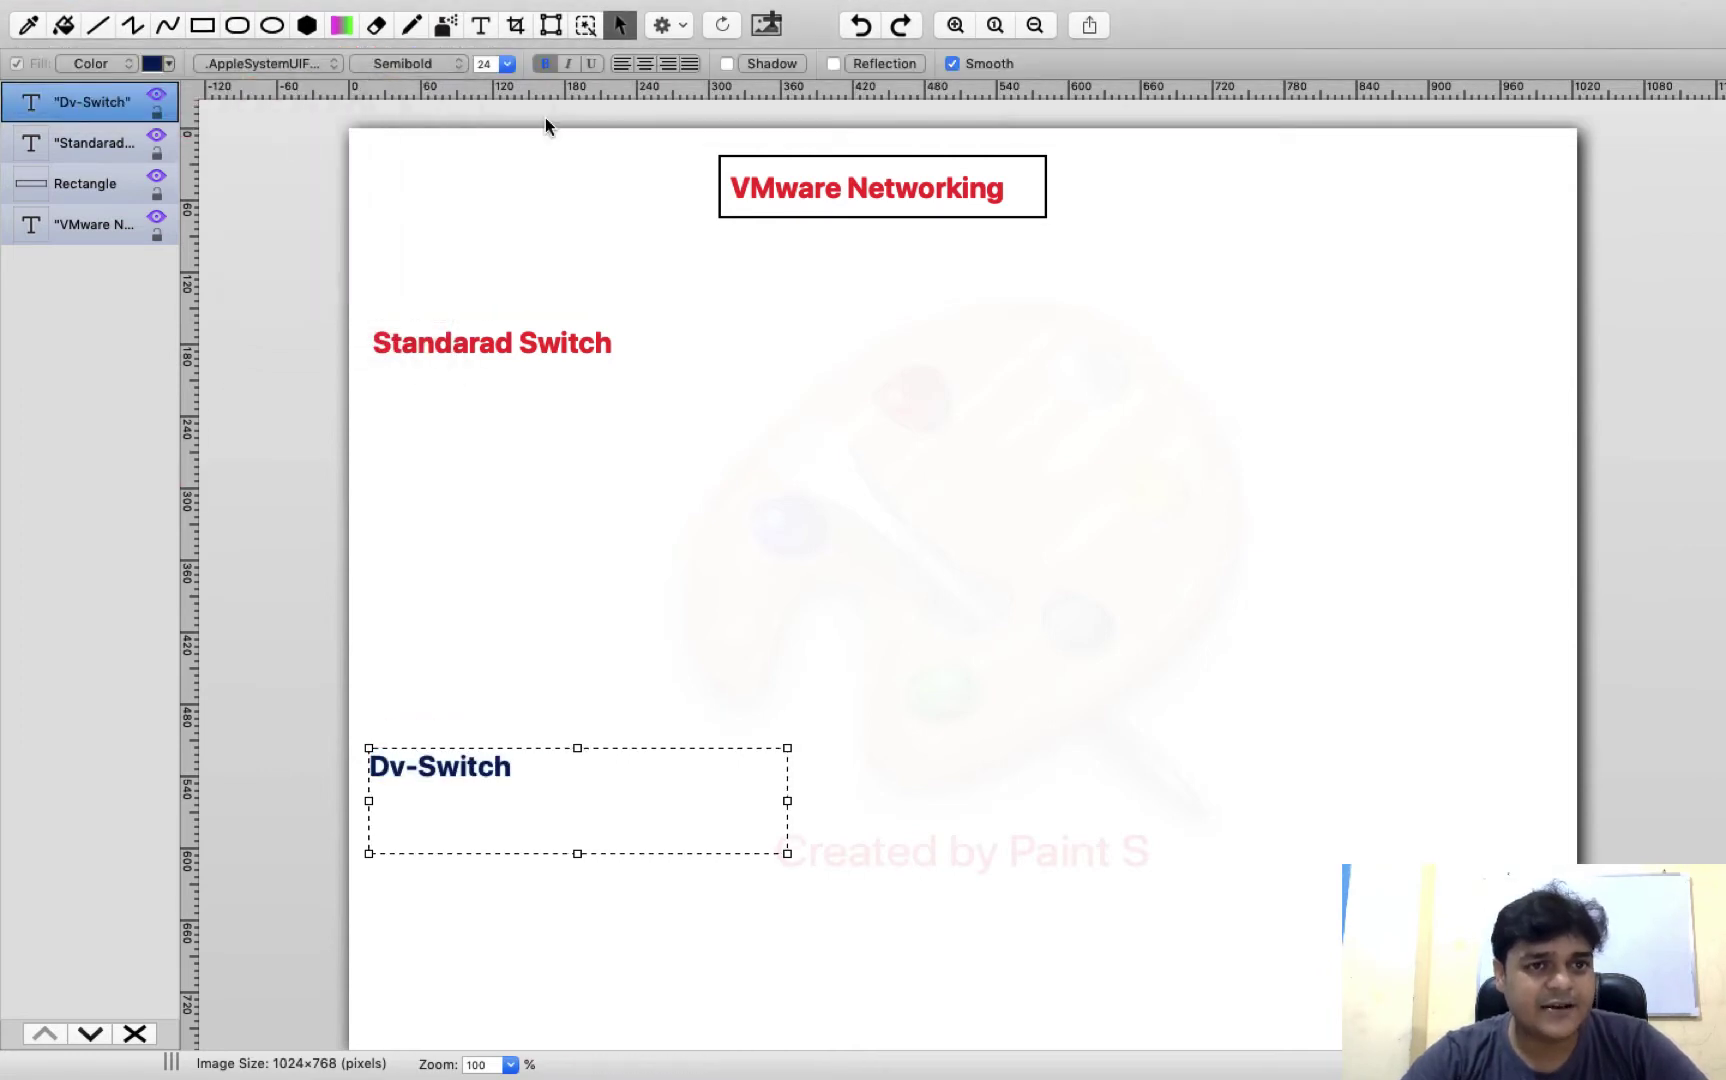
Step: Frame the "Standarad Switch" and "Dv-Switch" labels with separate black-outlined rectangles, the first about 239 × 48 pixels
click(202, 25)
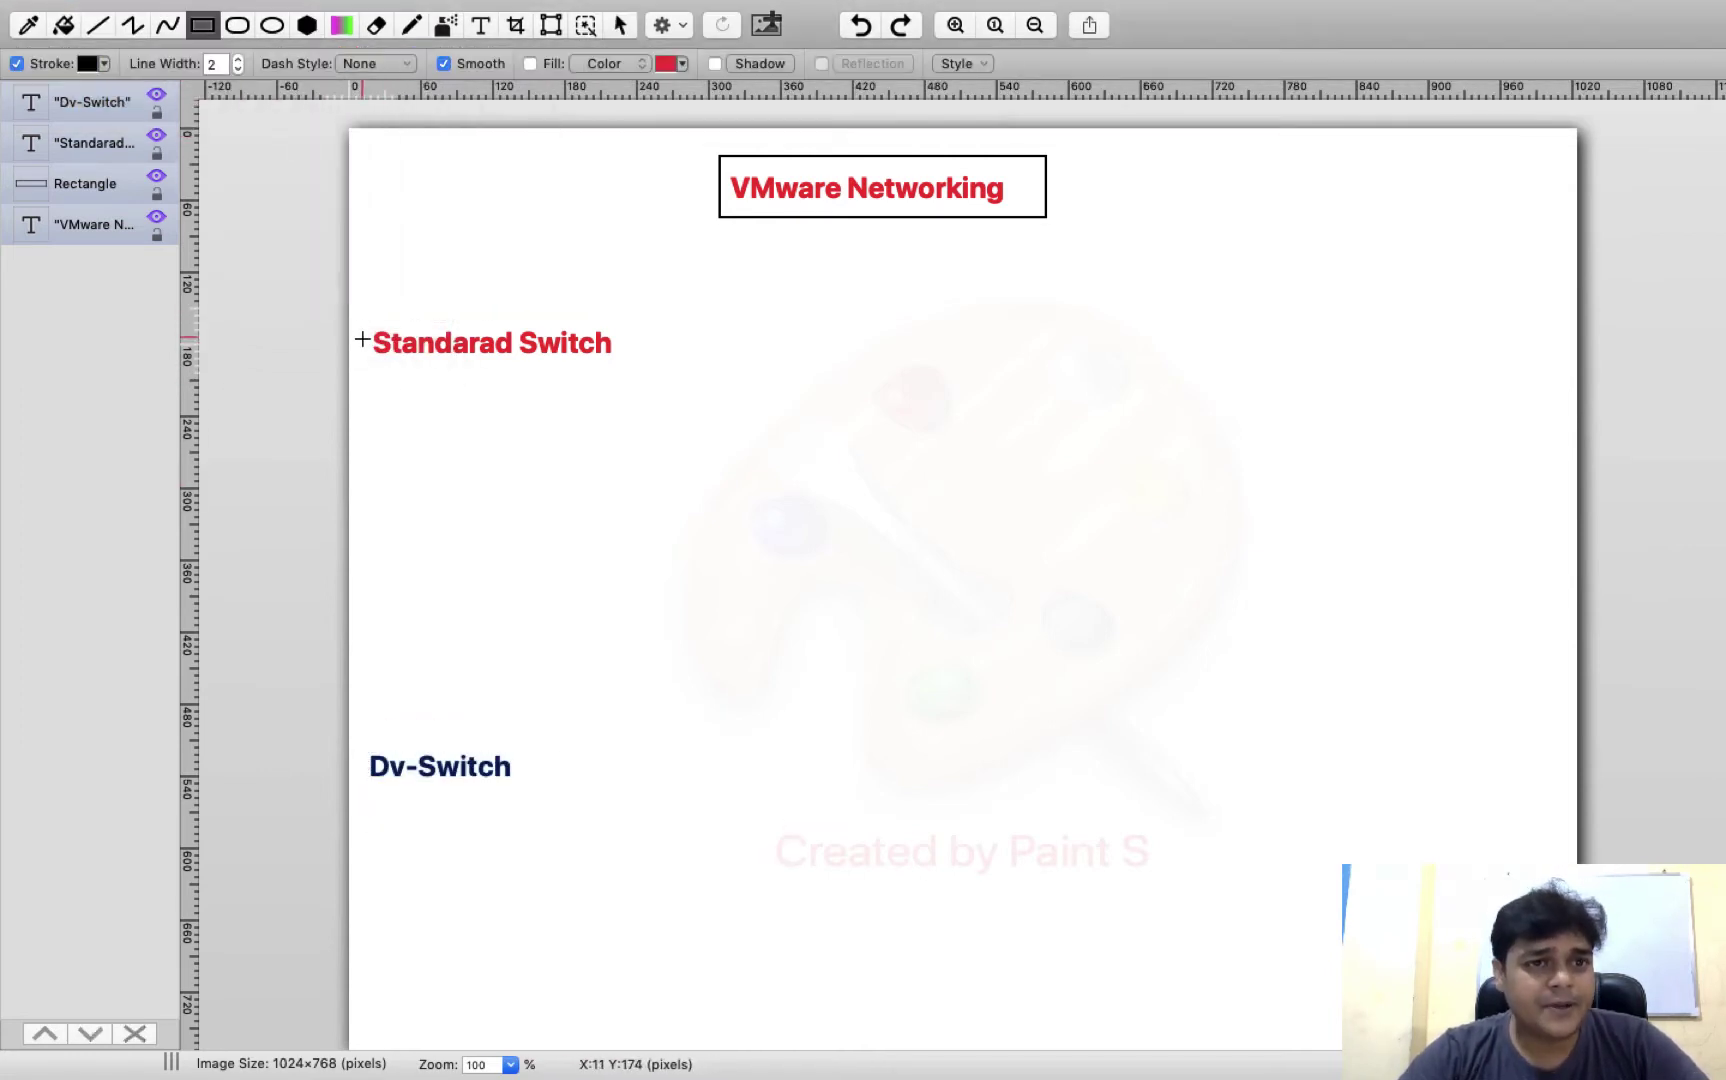
drag(364, 320, 651, 384)
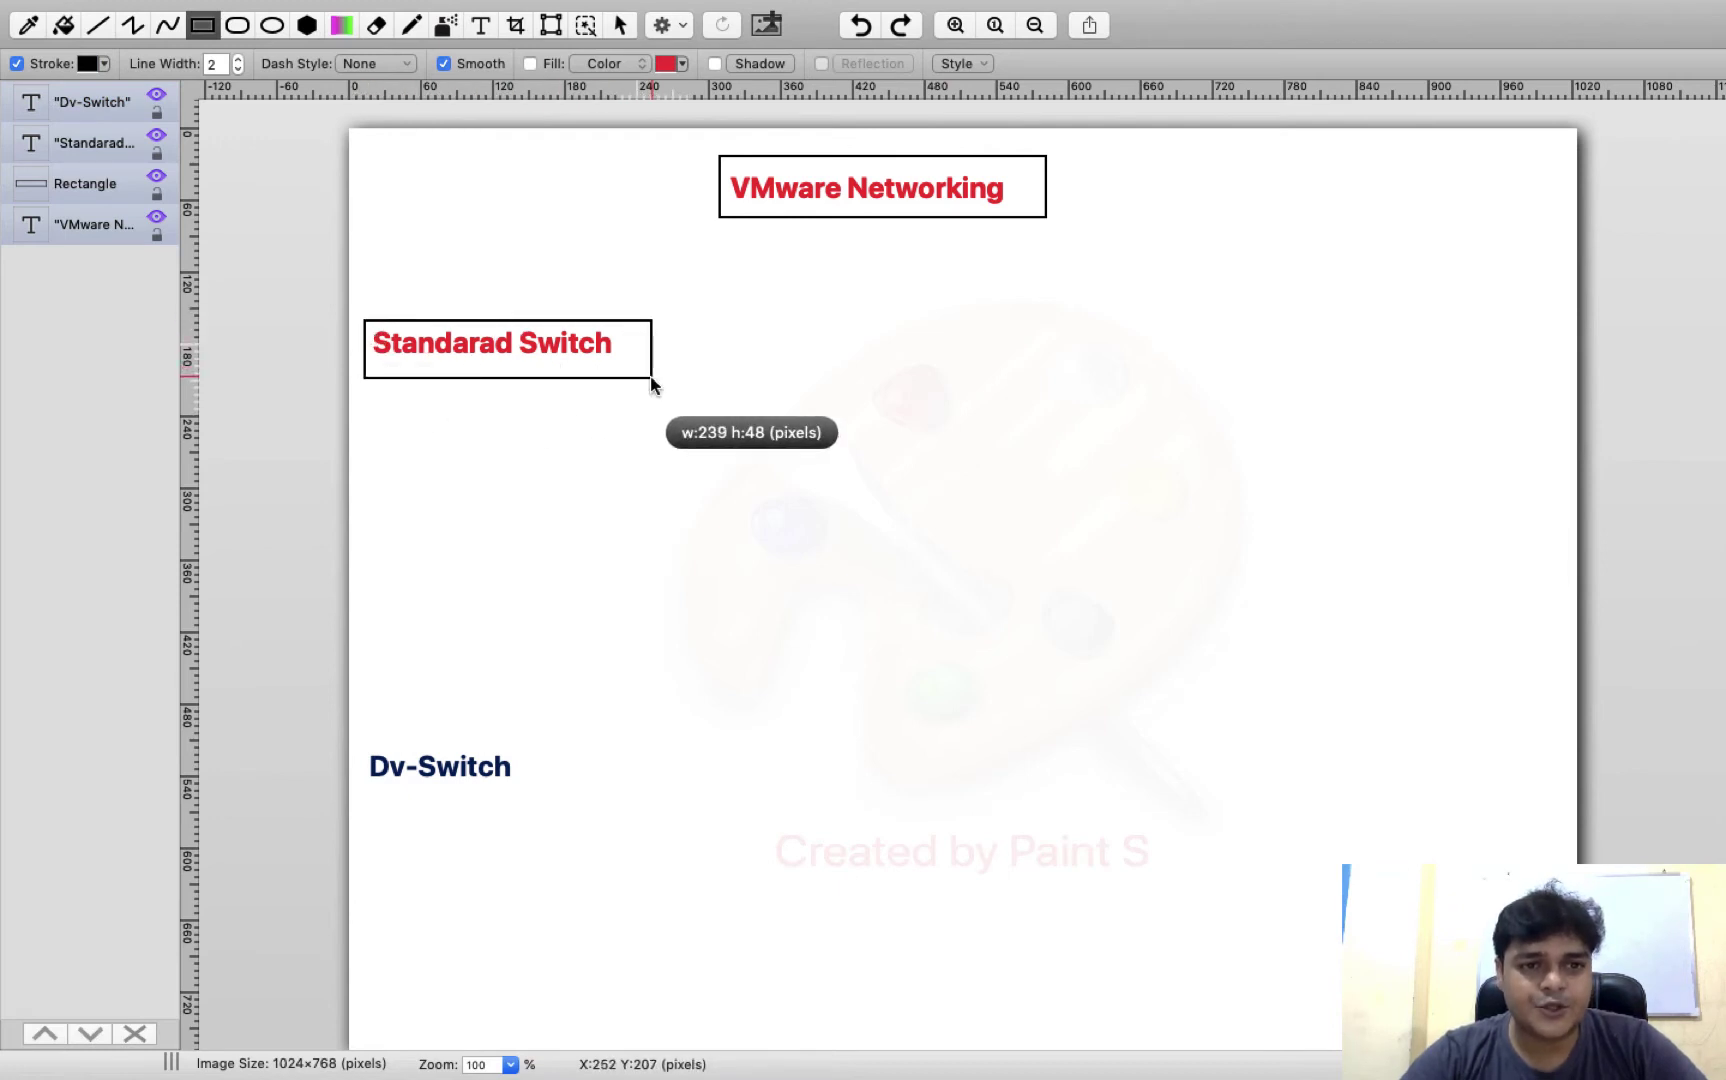
drag(359, 741, 652, 797)
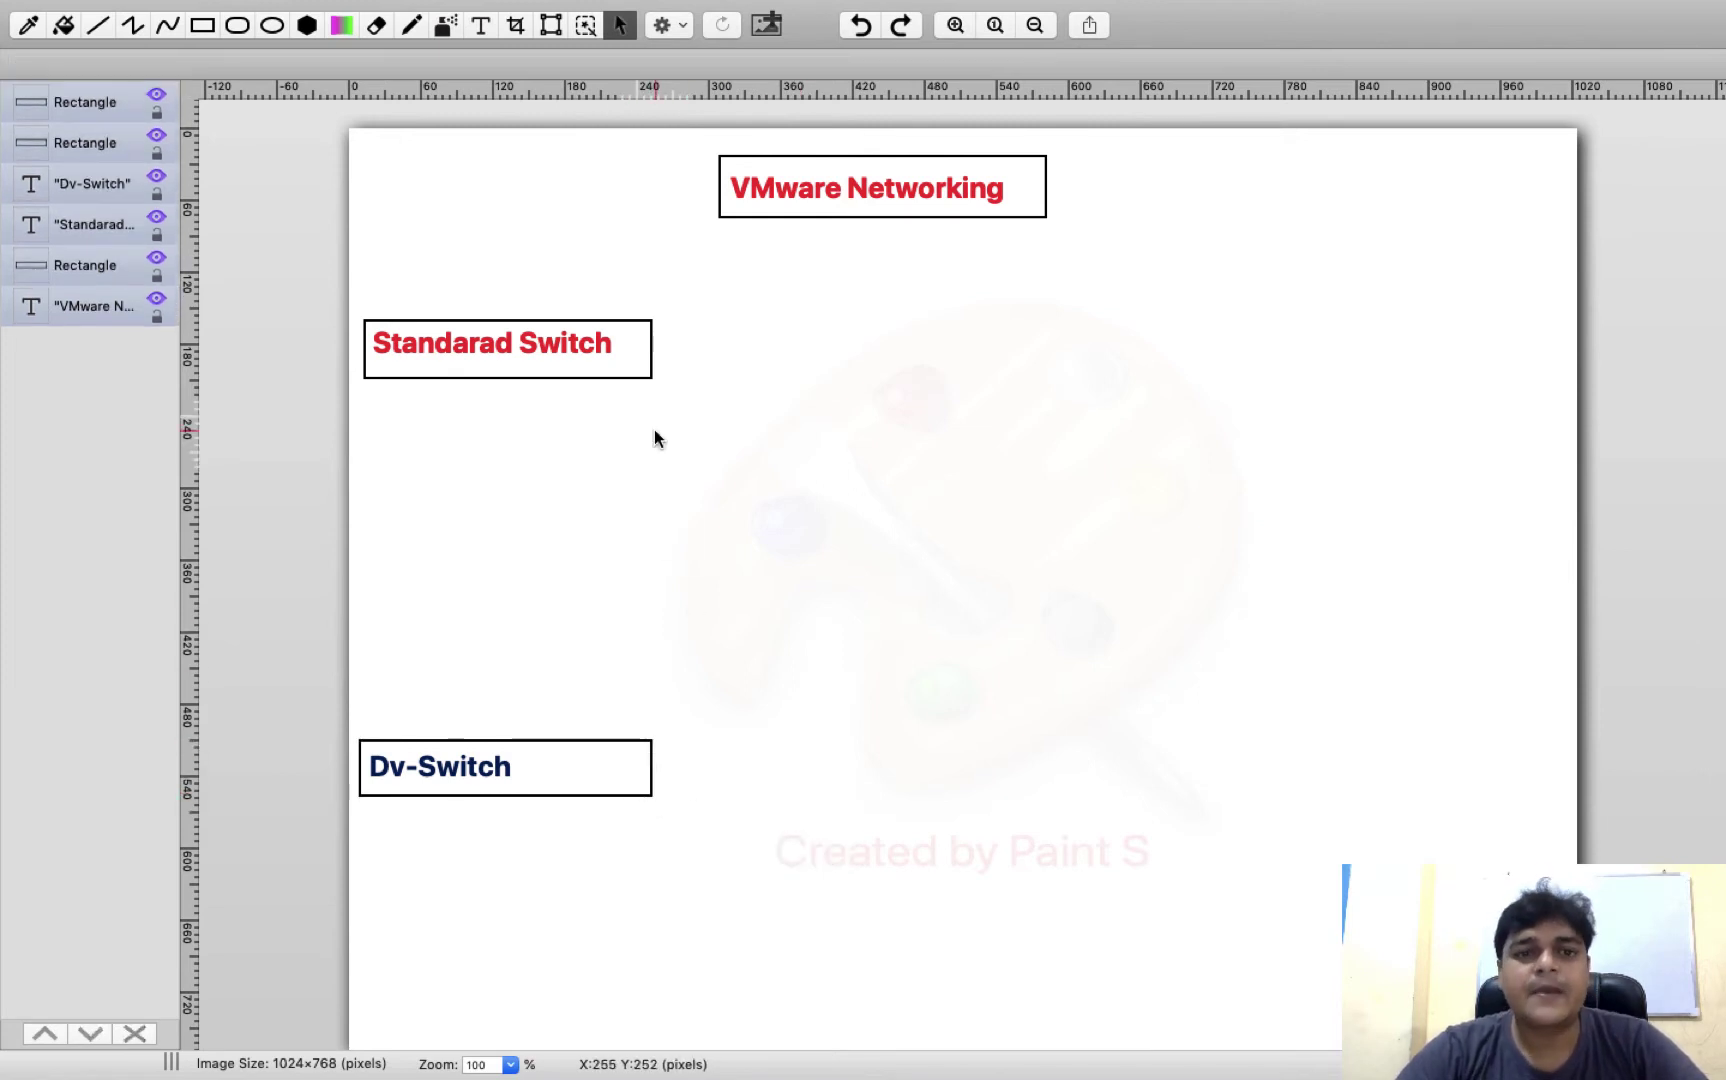
Step: Switch to the ESXi web interface to review the host's port groups and return to the Paint S drawing
key(ctrl+Left)
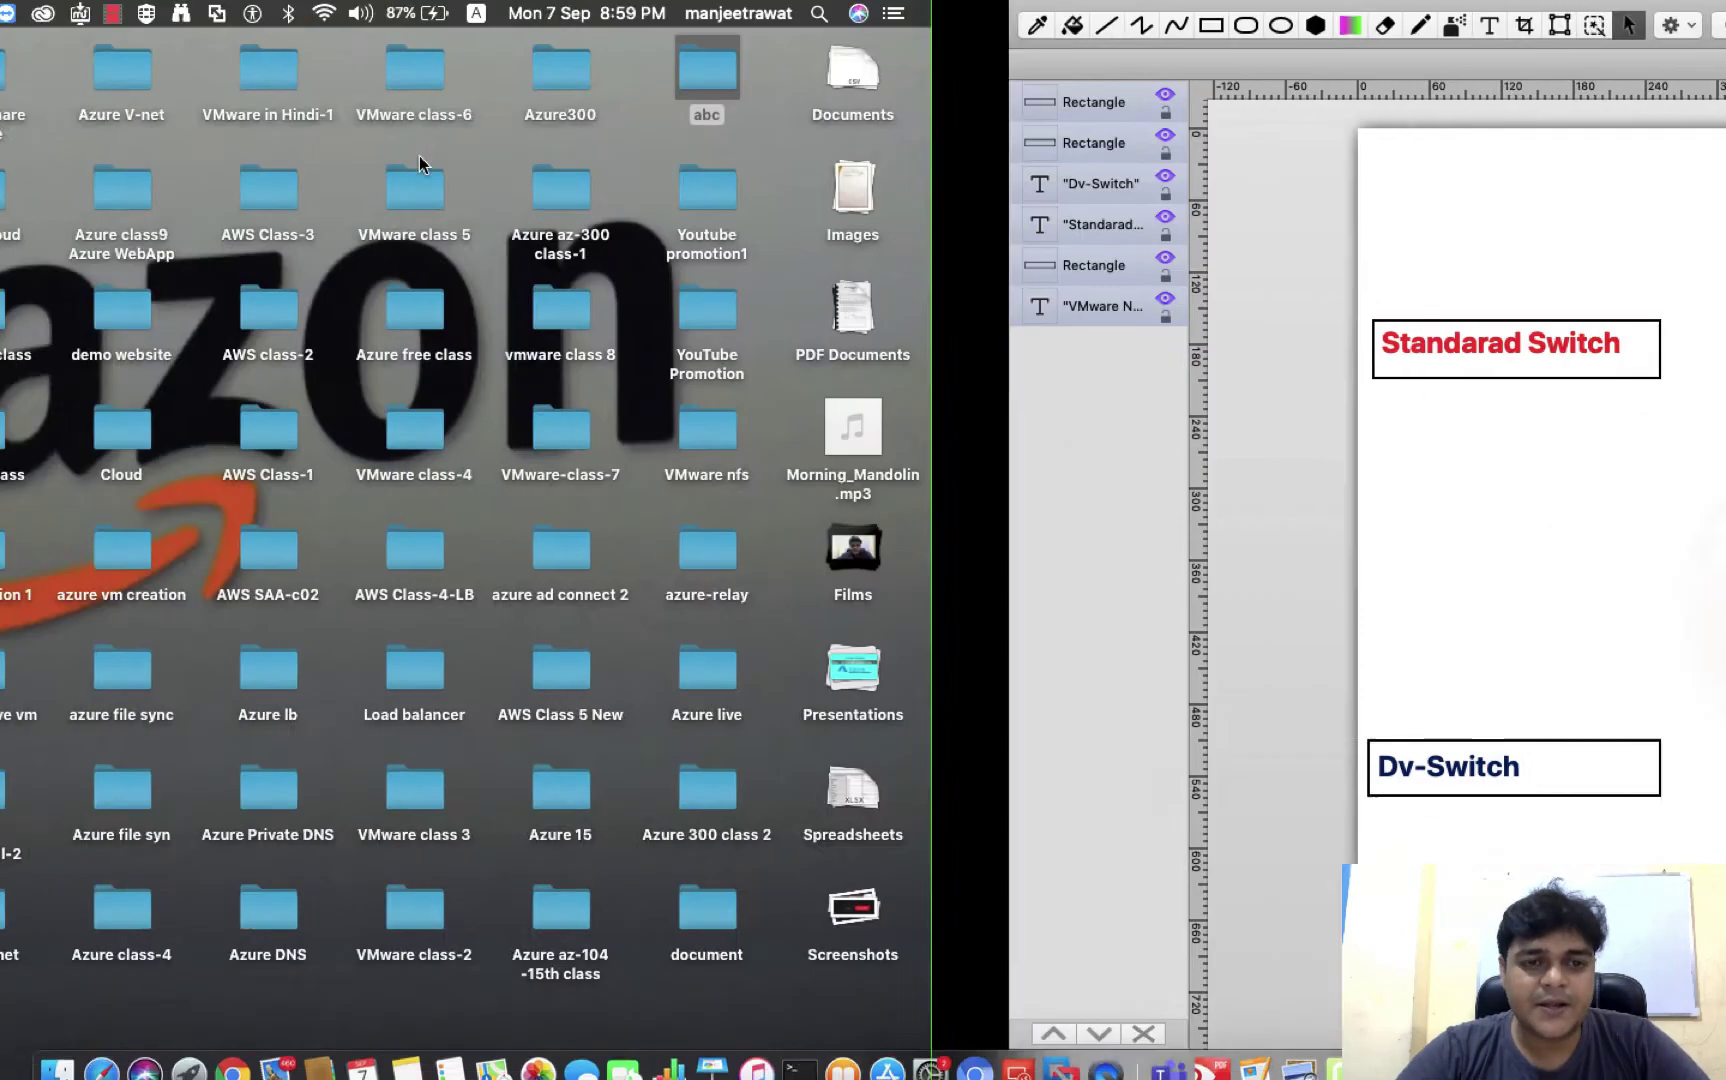
key(ctrl+Right)
key(ctrl+Right)
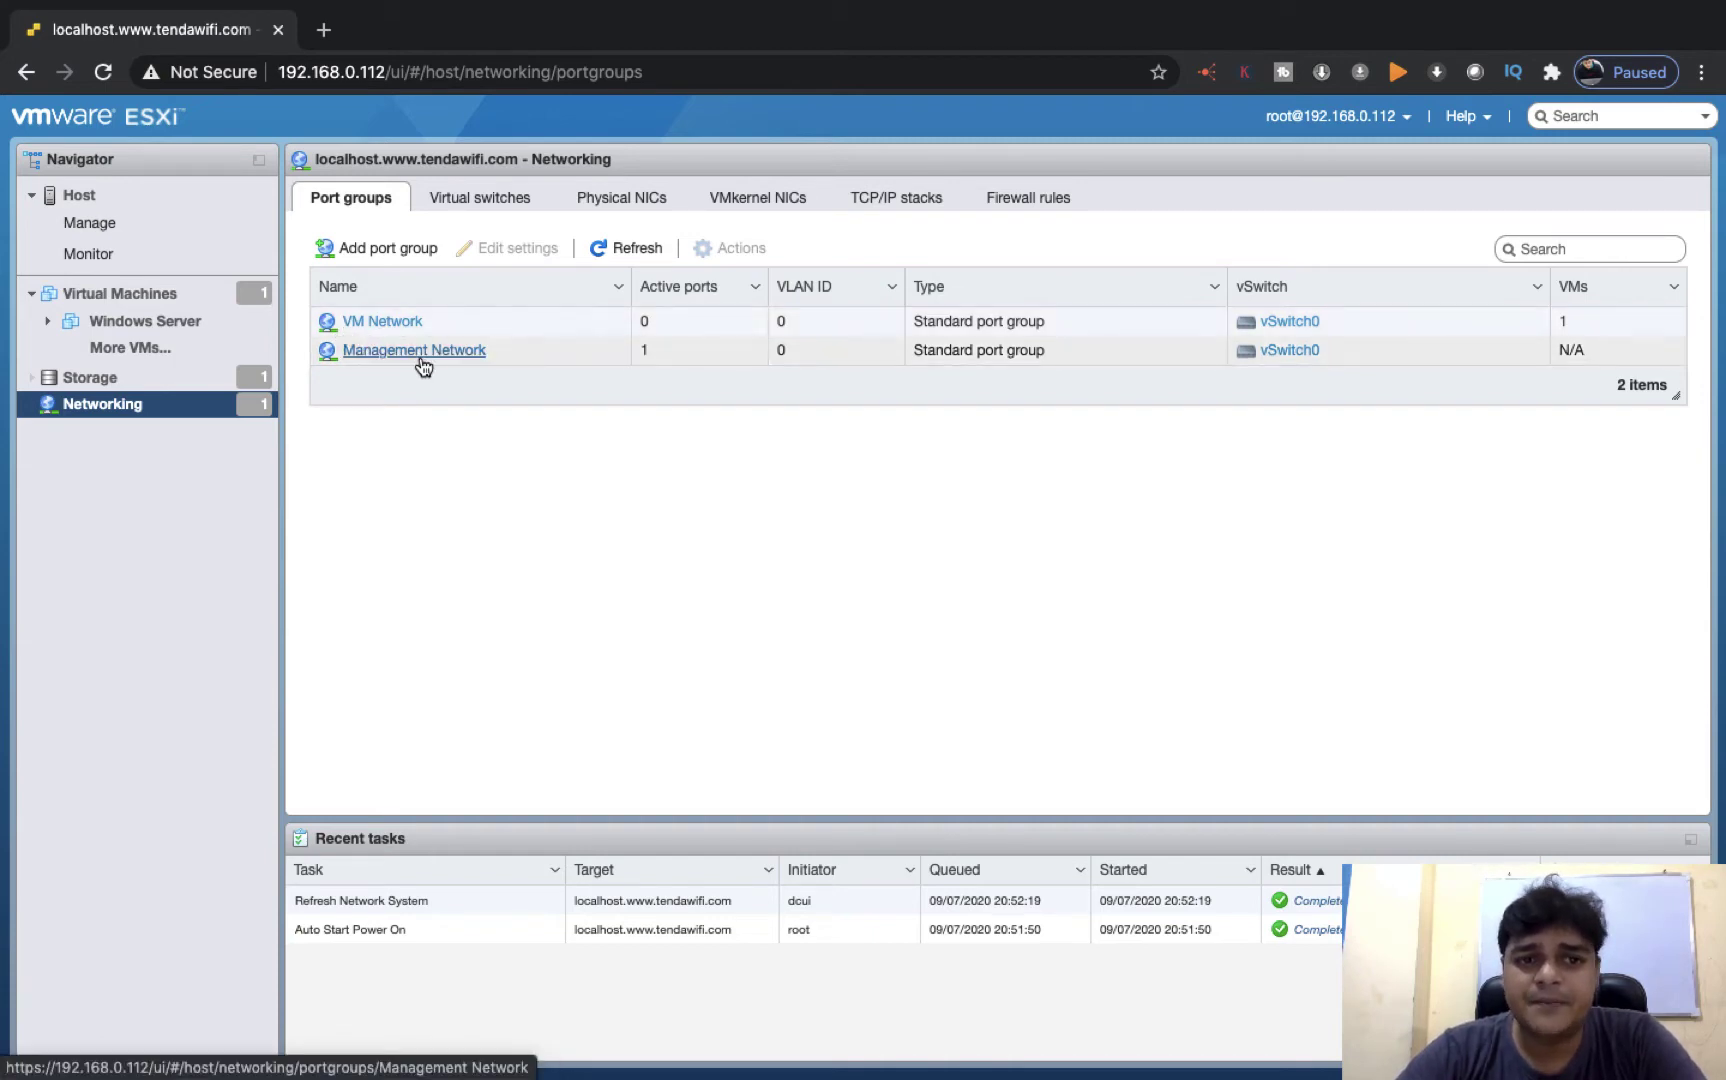
key(ctrl+Left)
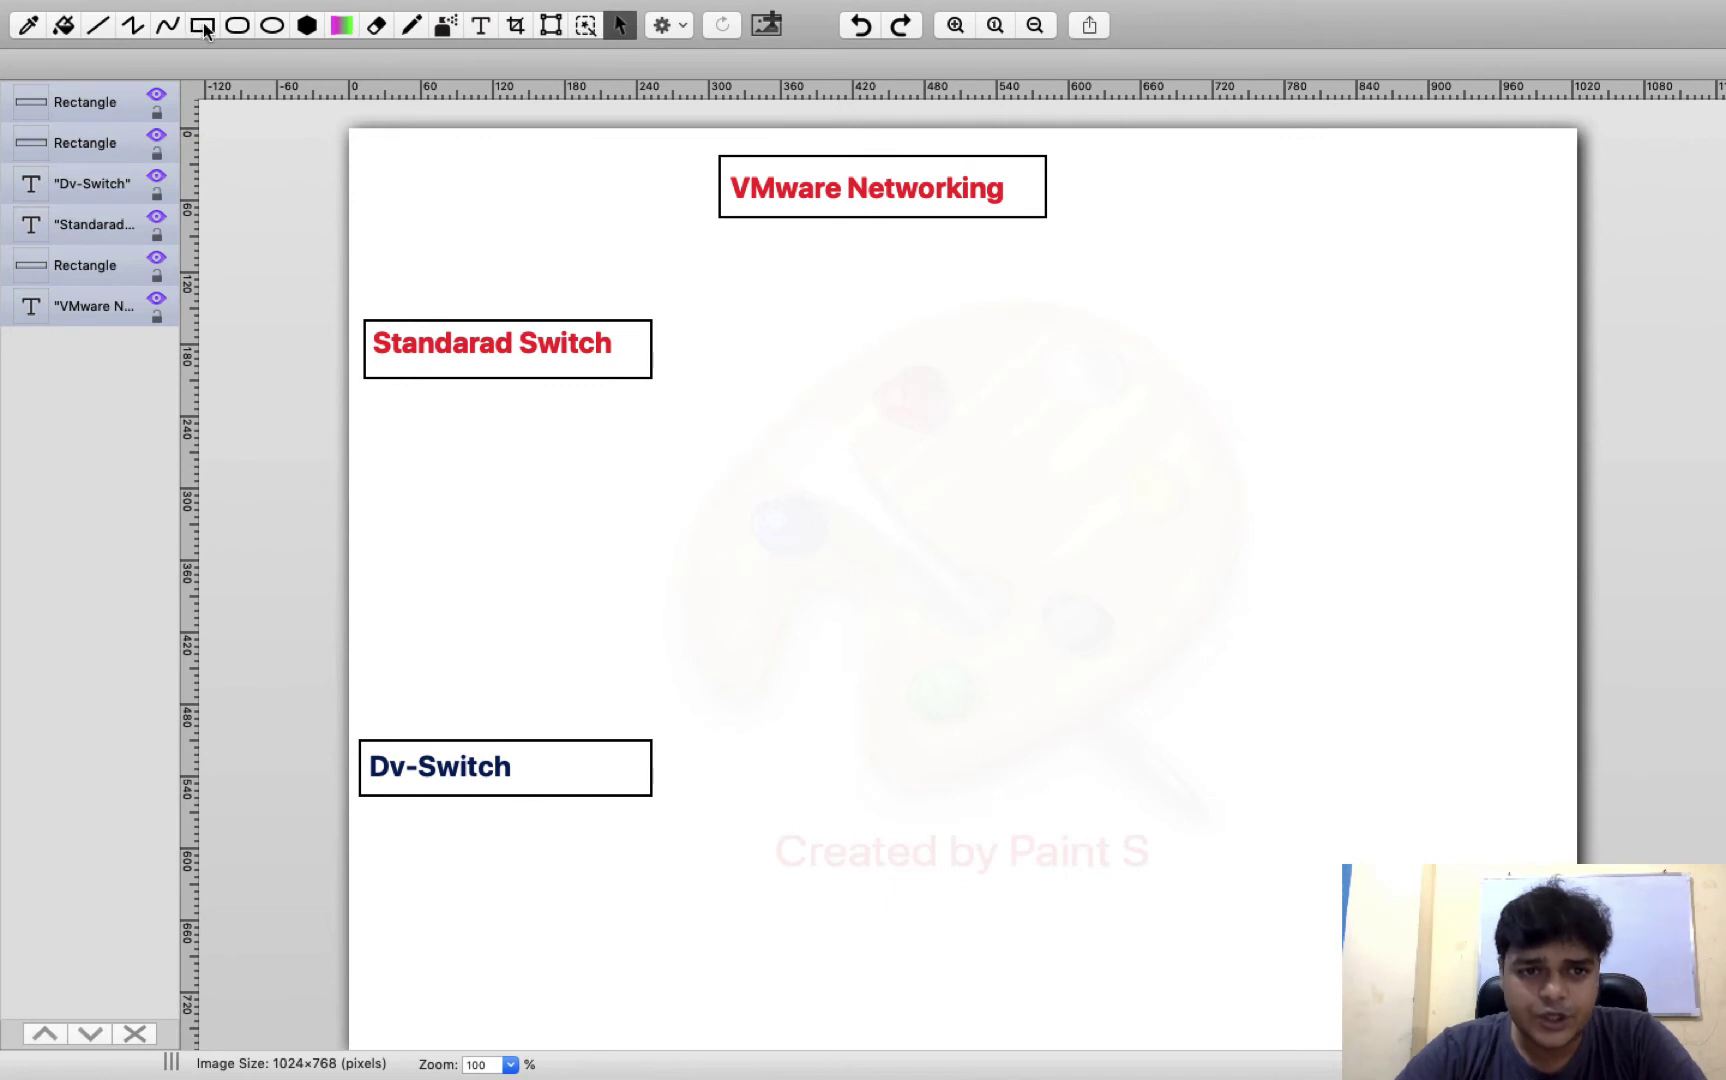
Step: Draw a tall, narrow switch rectangle beside the standard switch label, with one small rectangle at its upper right and two along its left side
click(203, 26)
drag(1010, 332, 1060, 693)
click(1305, 390)
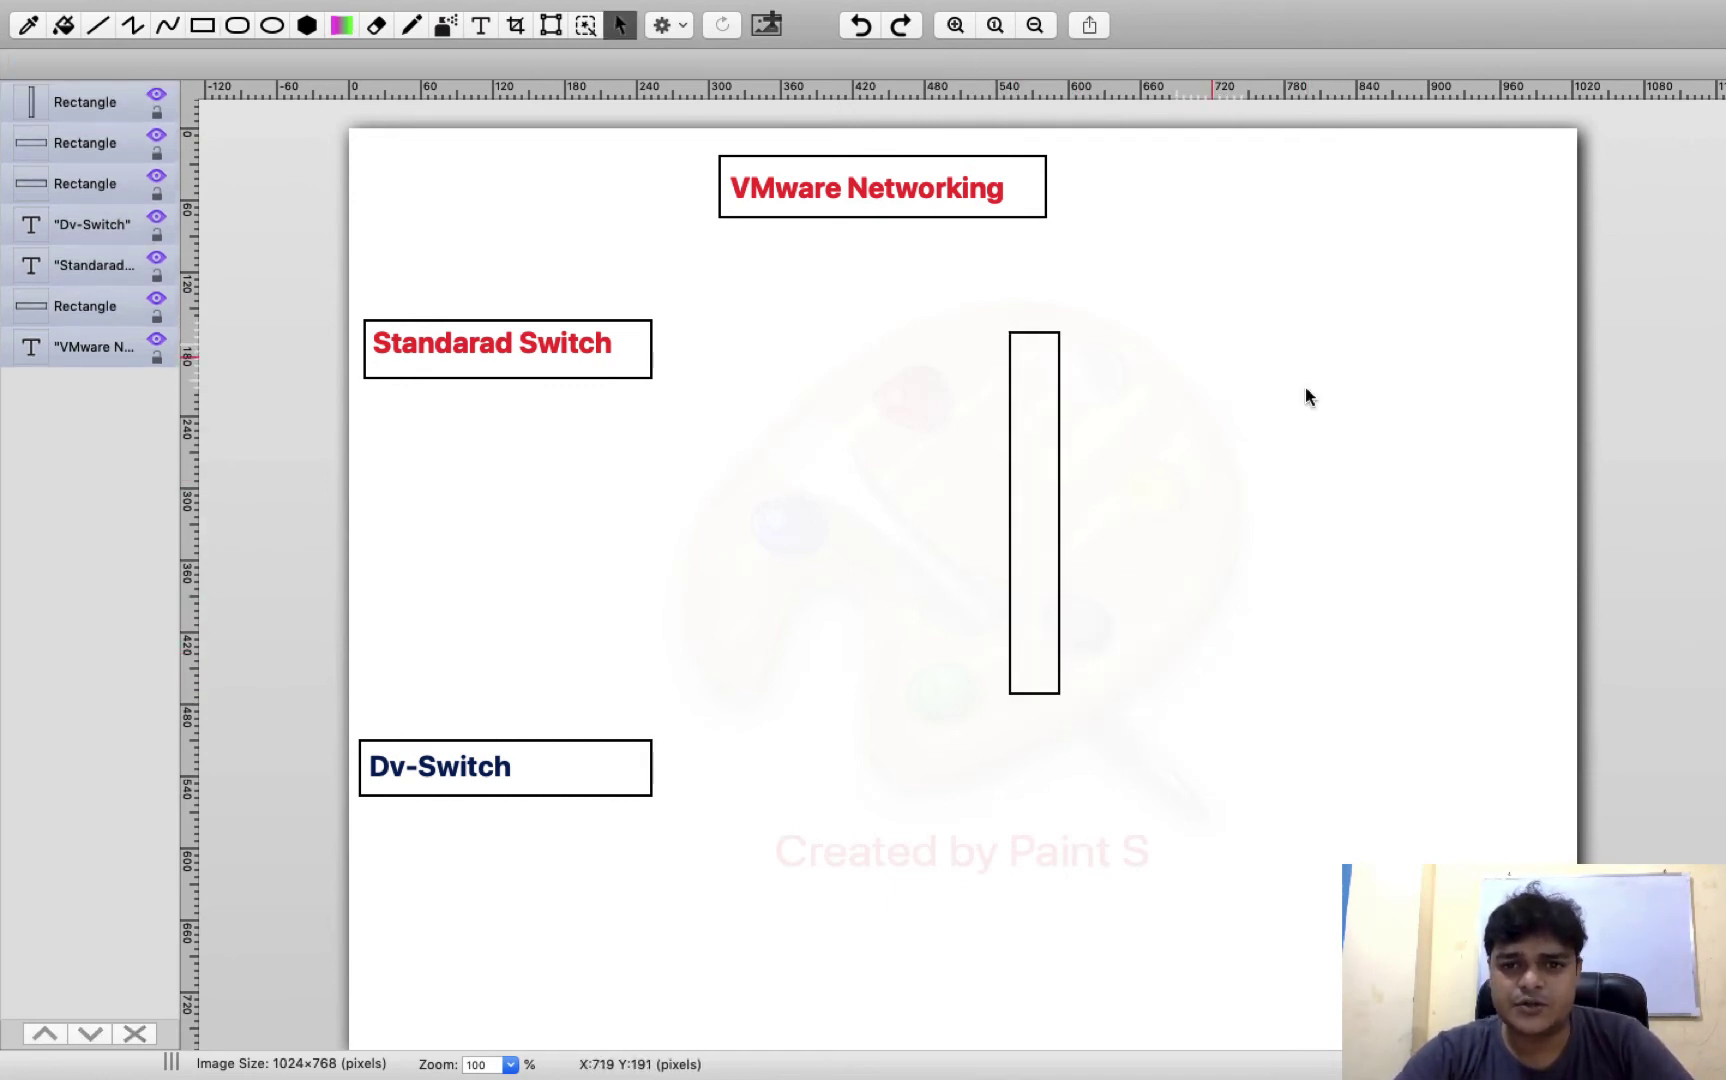
drag(1213, 358, 1055, 318)
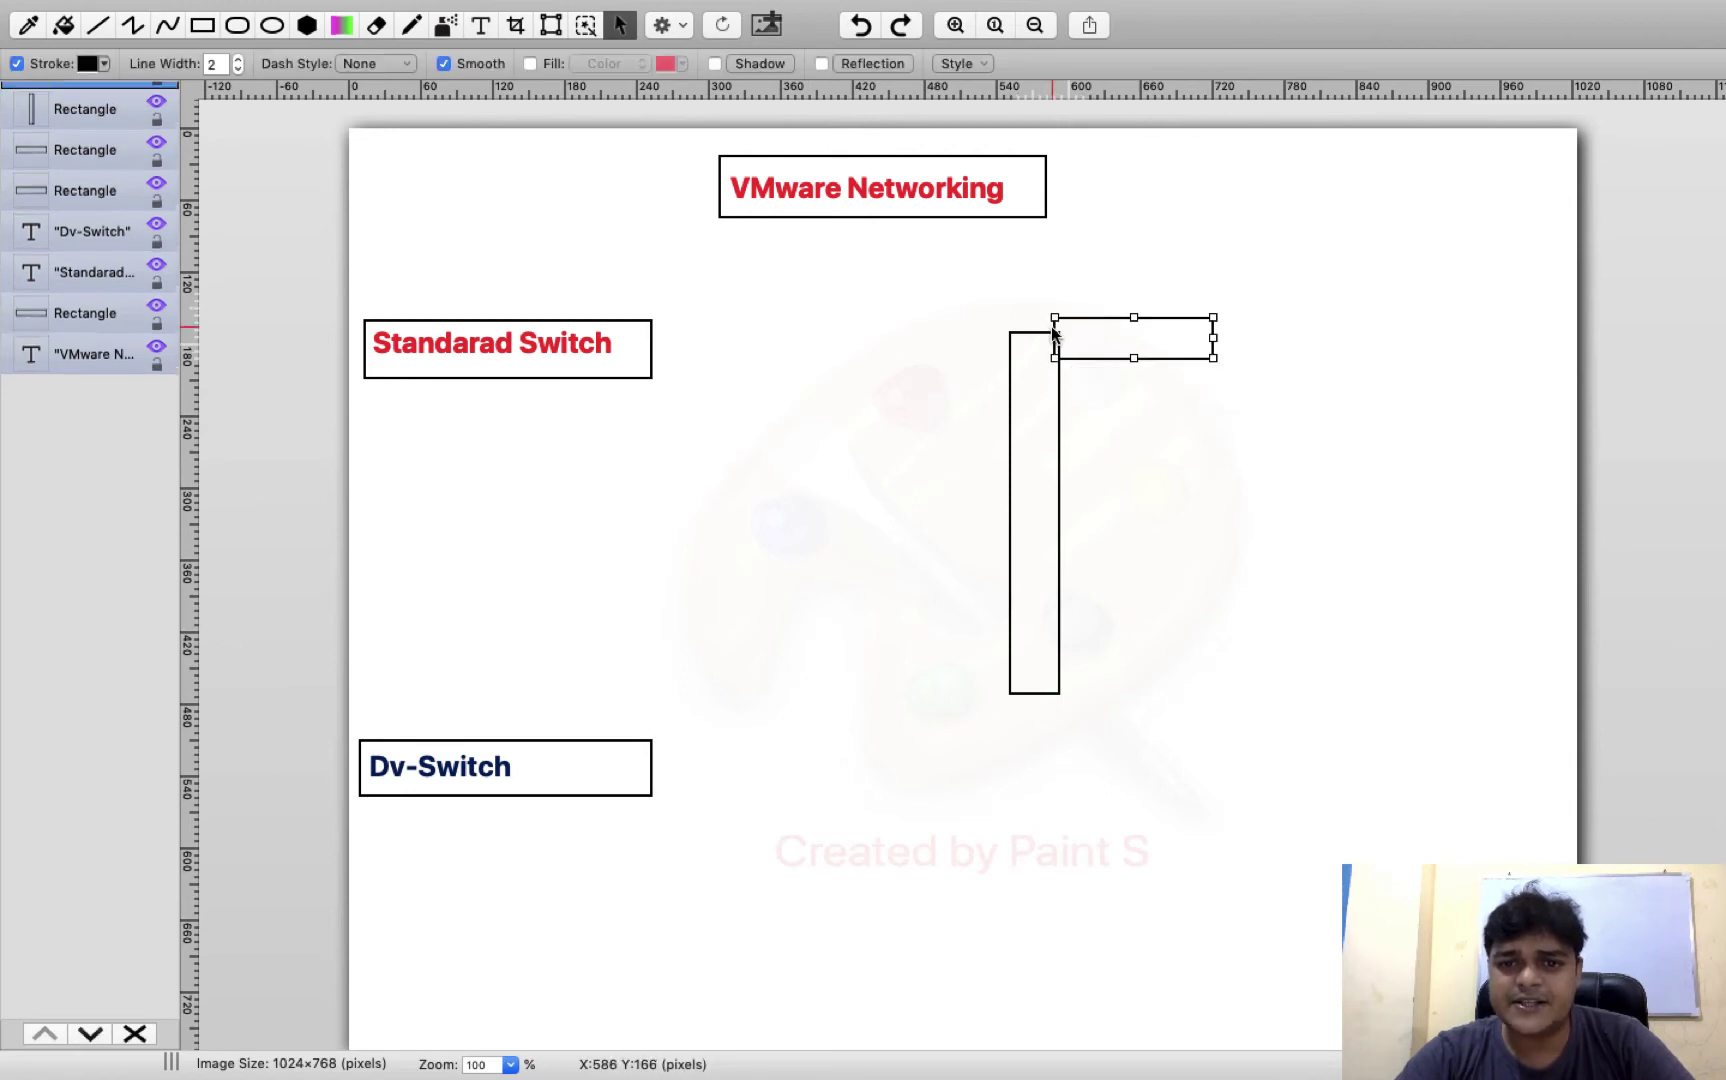
drag(871, 379, 1012, 458)
drag(866, 610, 1009, 667)
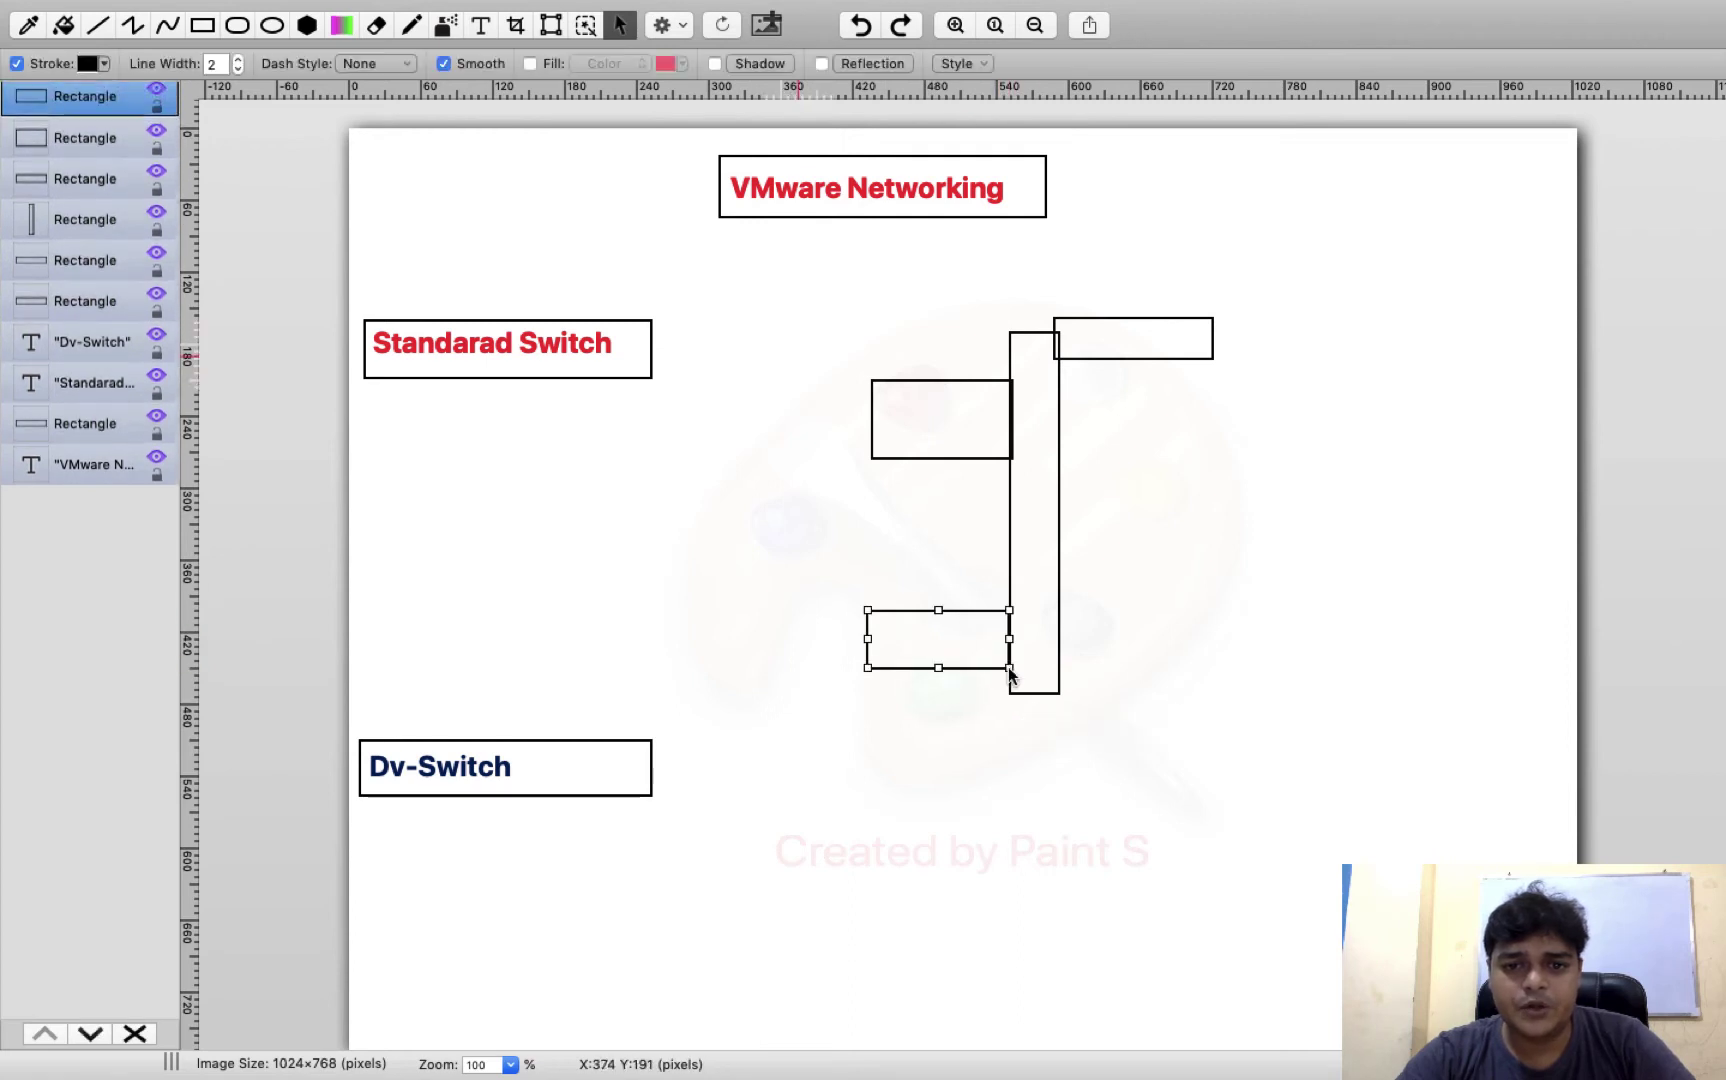
Step: Add the text label "uplink" beside the switch's right-hand rectangle and "vm-network" above its upper left-hand rectangle
click(479, 25)
drag(1268, 326, 1460, 363)
text(uplin)
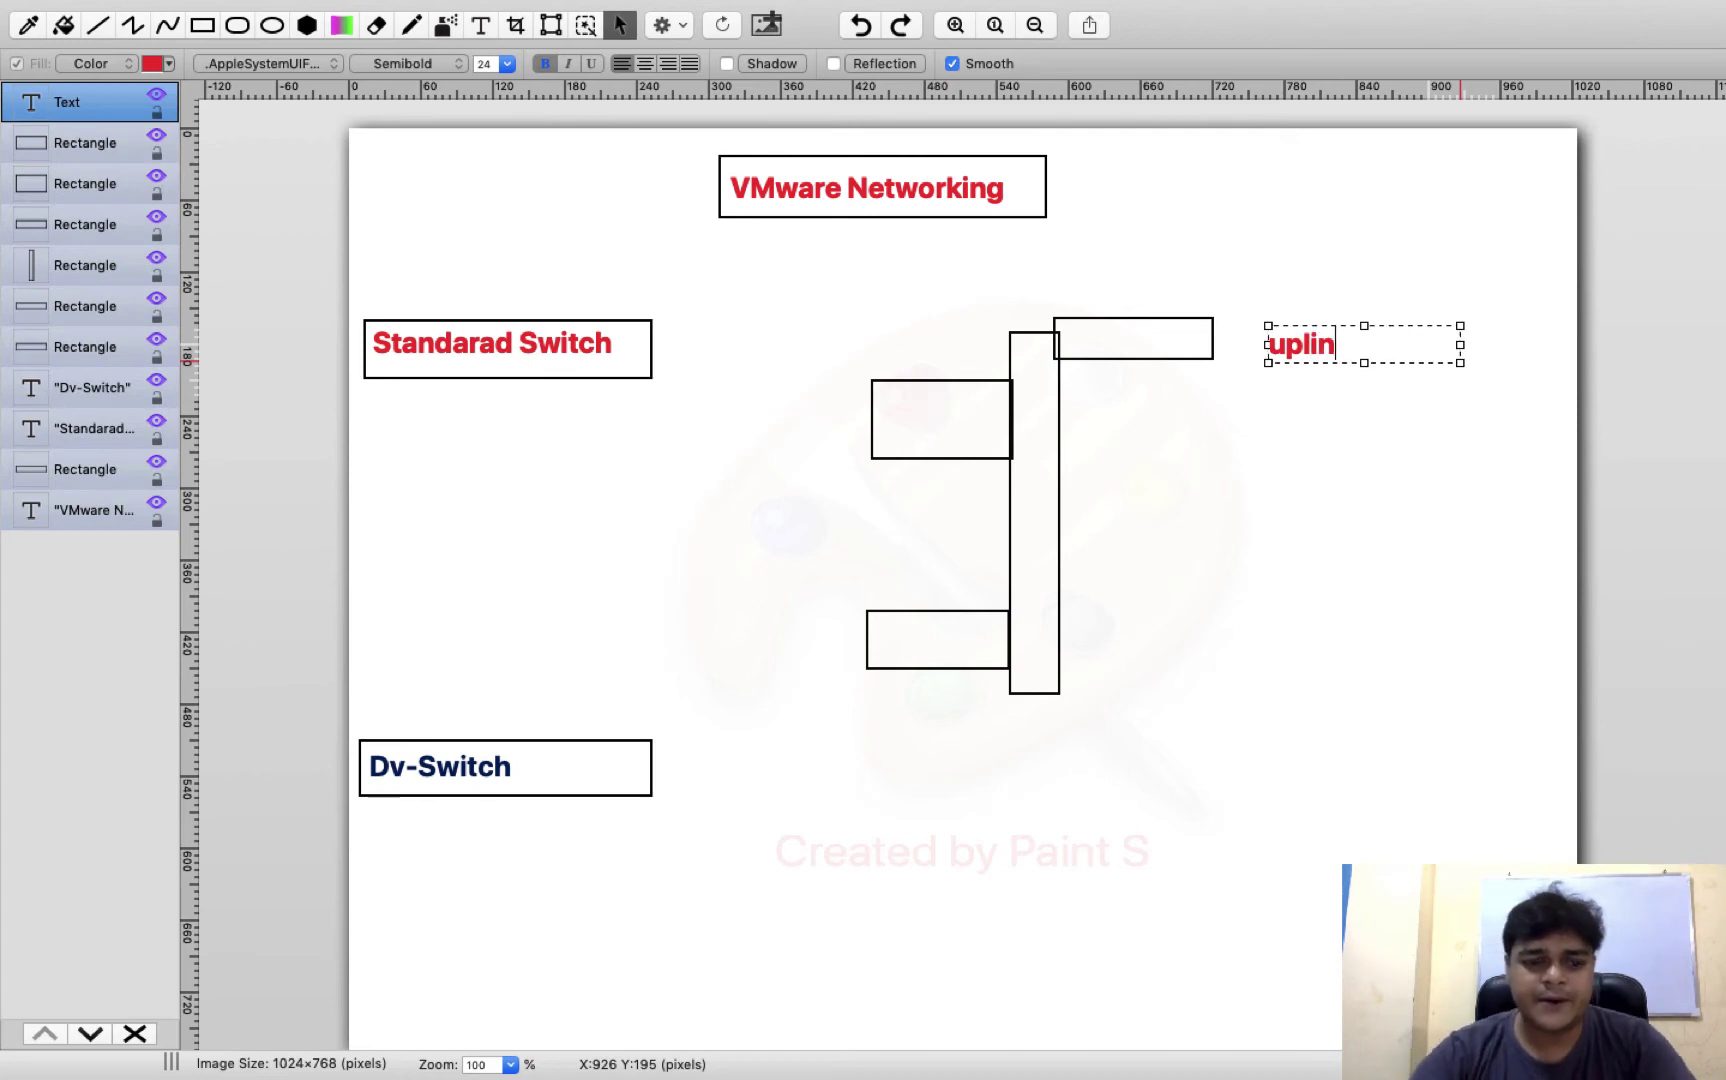
text(k)
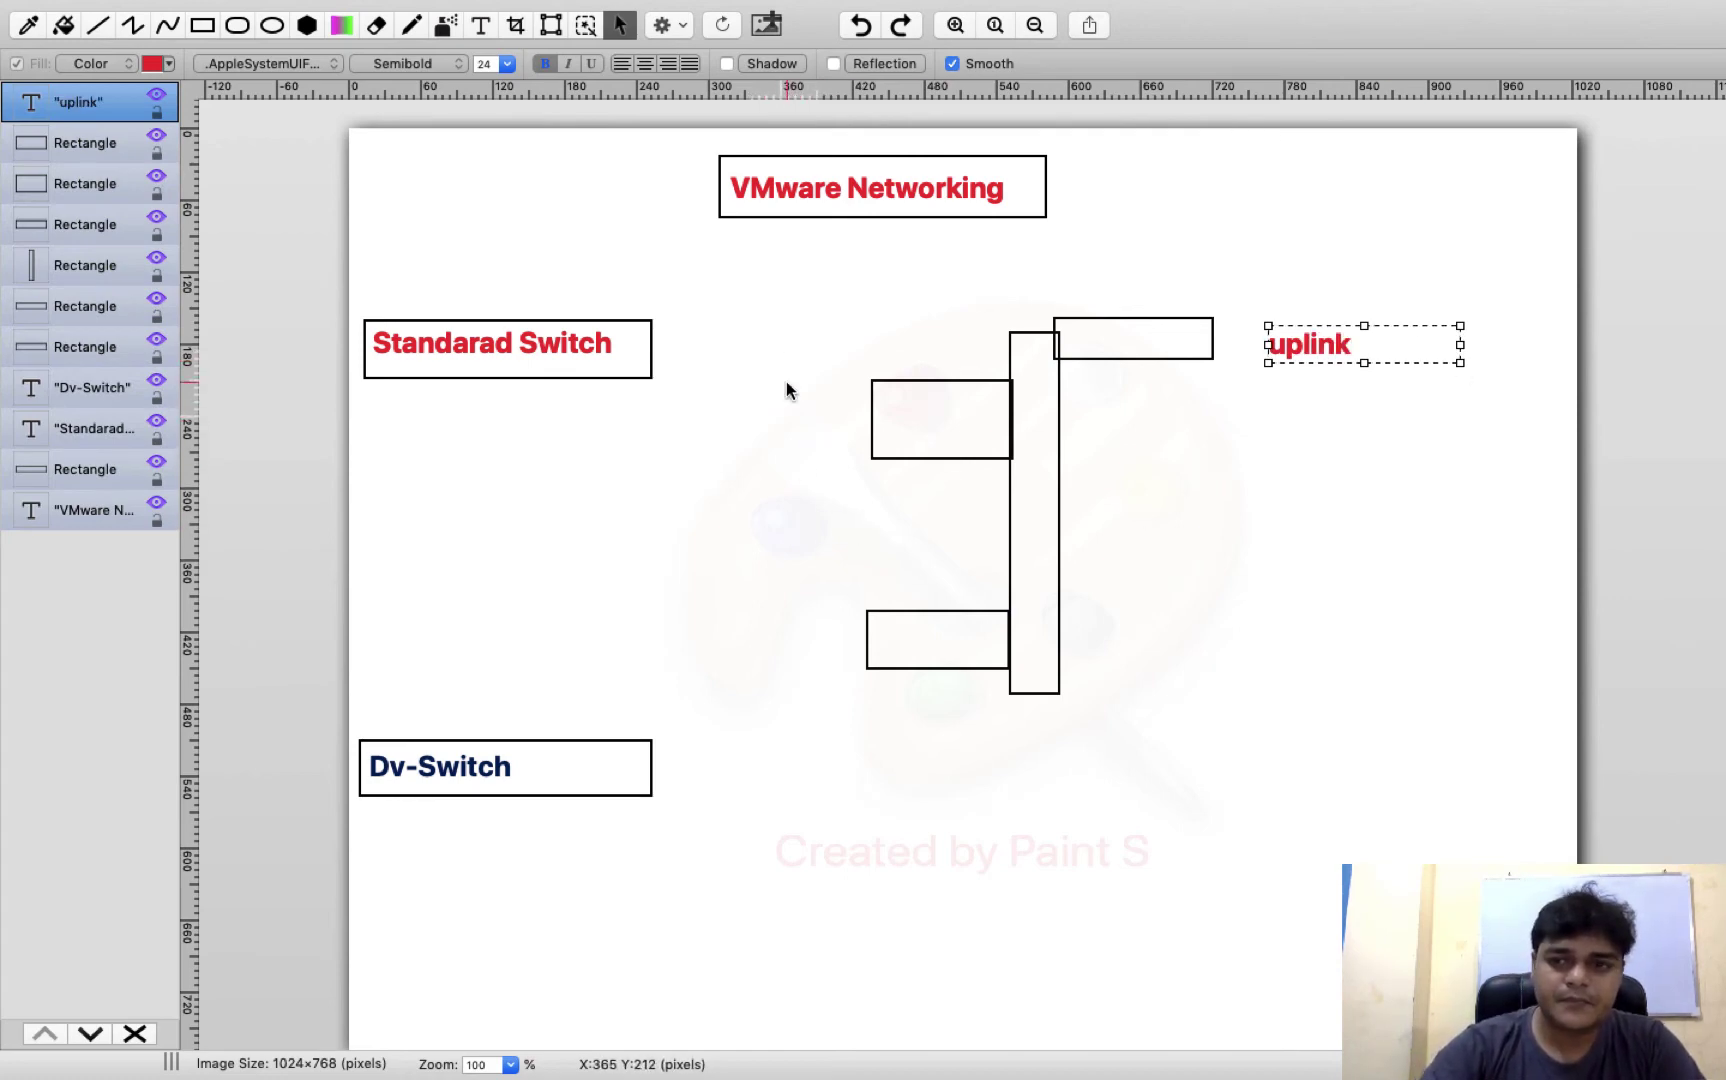
drag(767, 309, 981, 356)
text(vm-net)
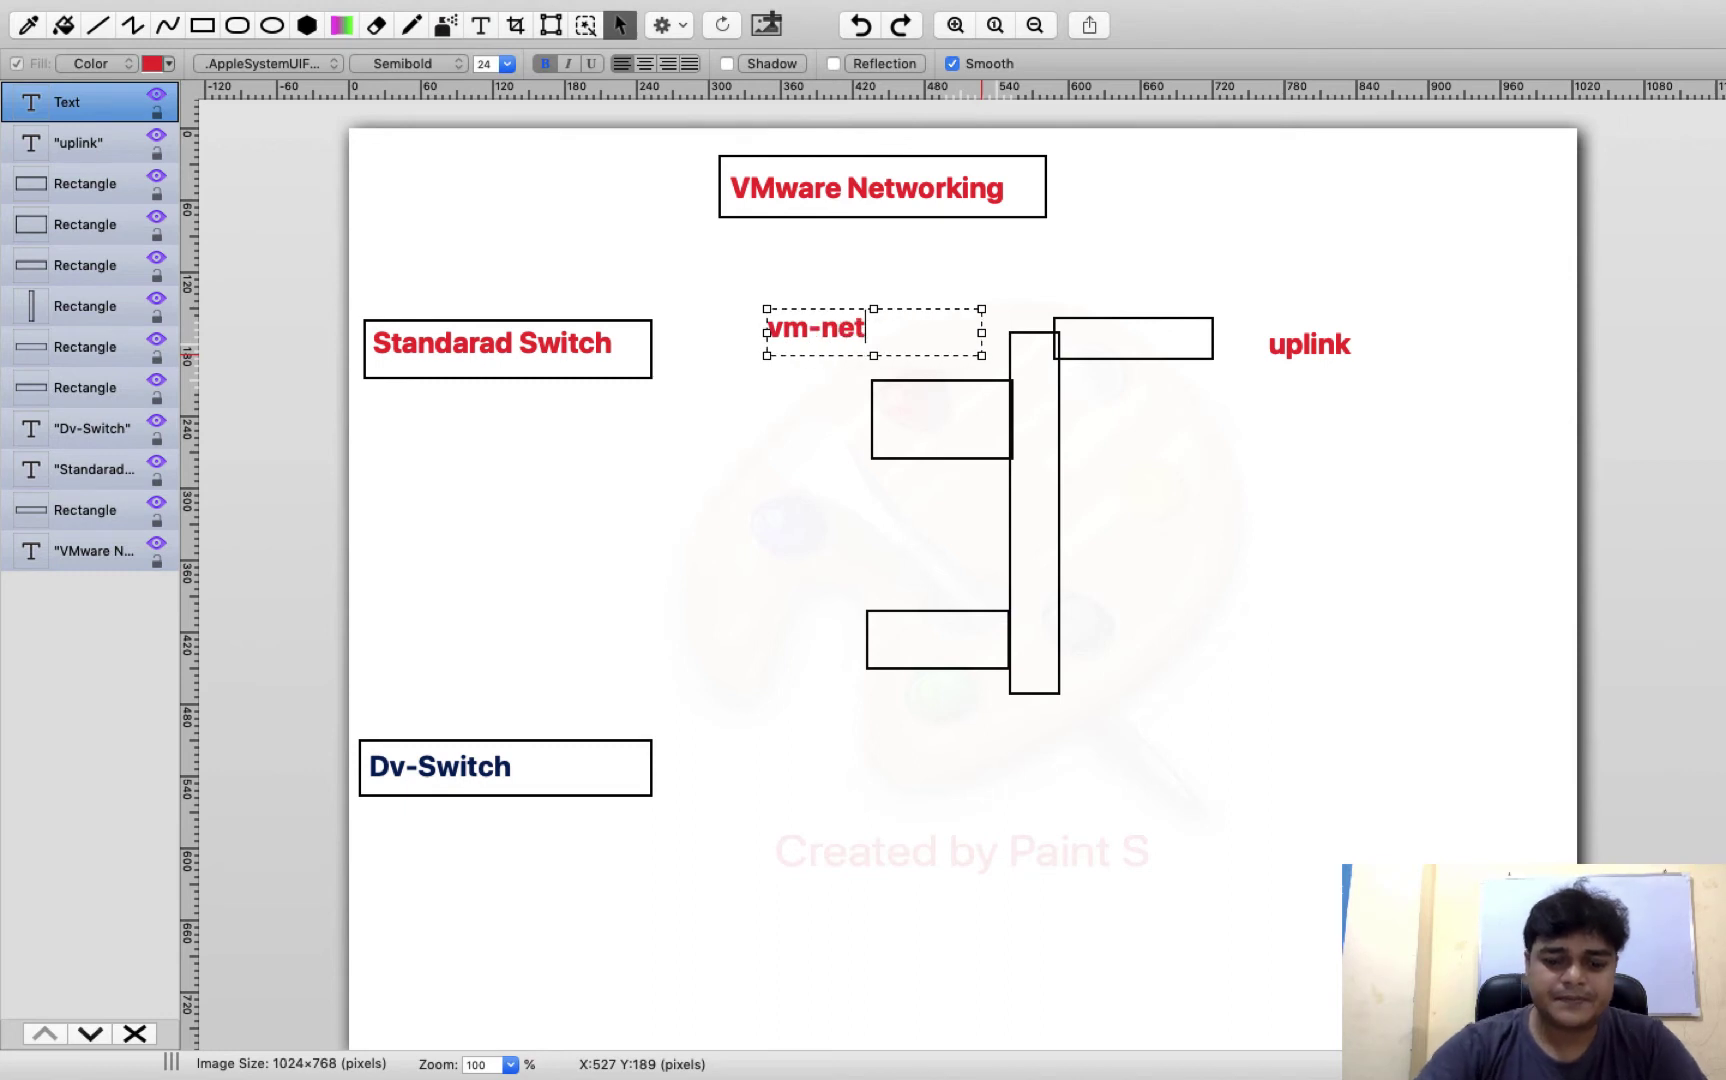
text(work)
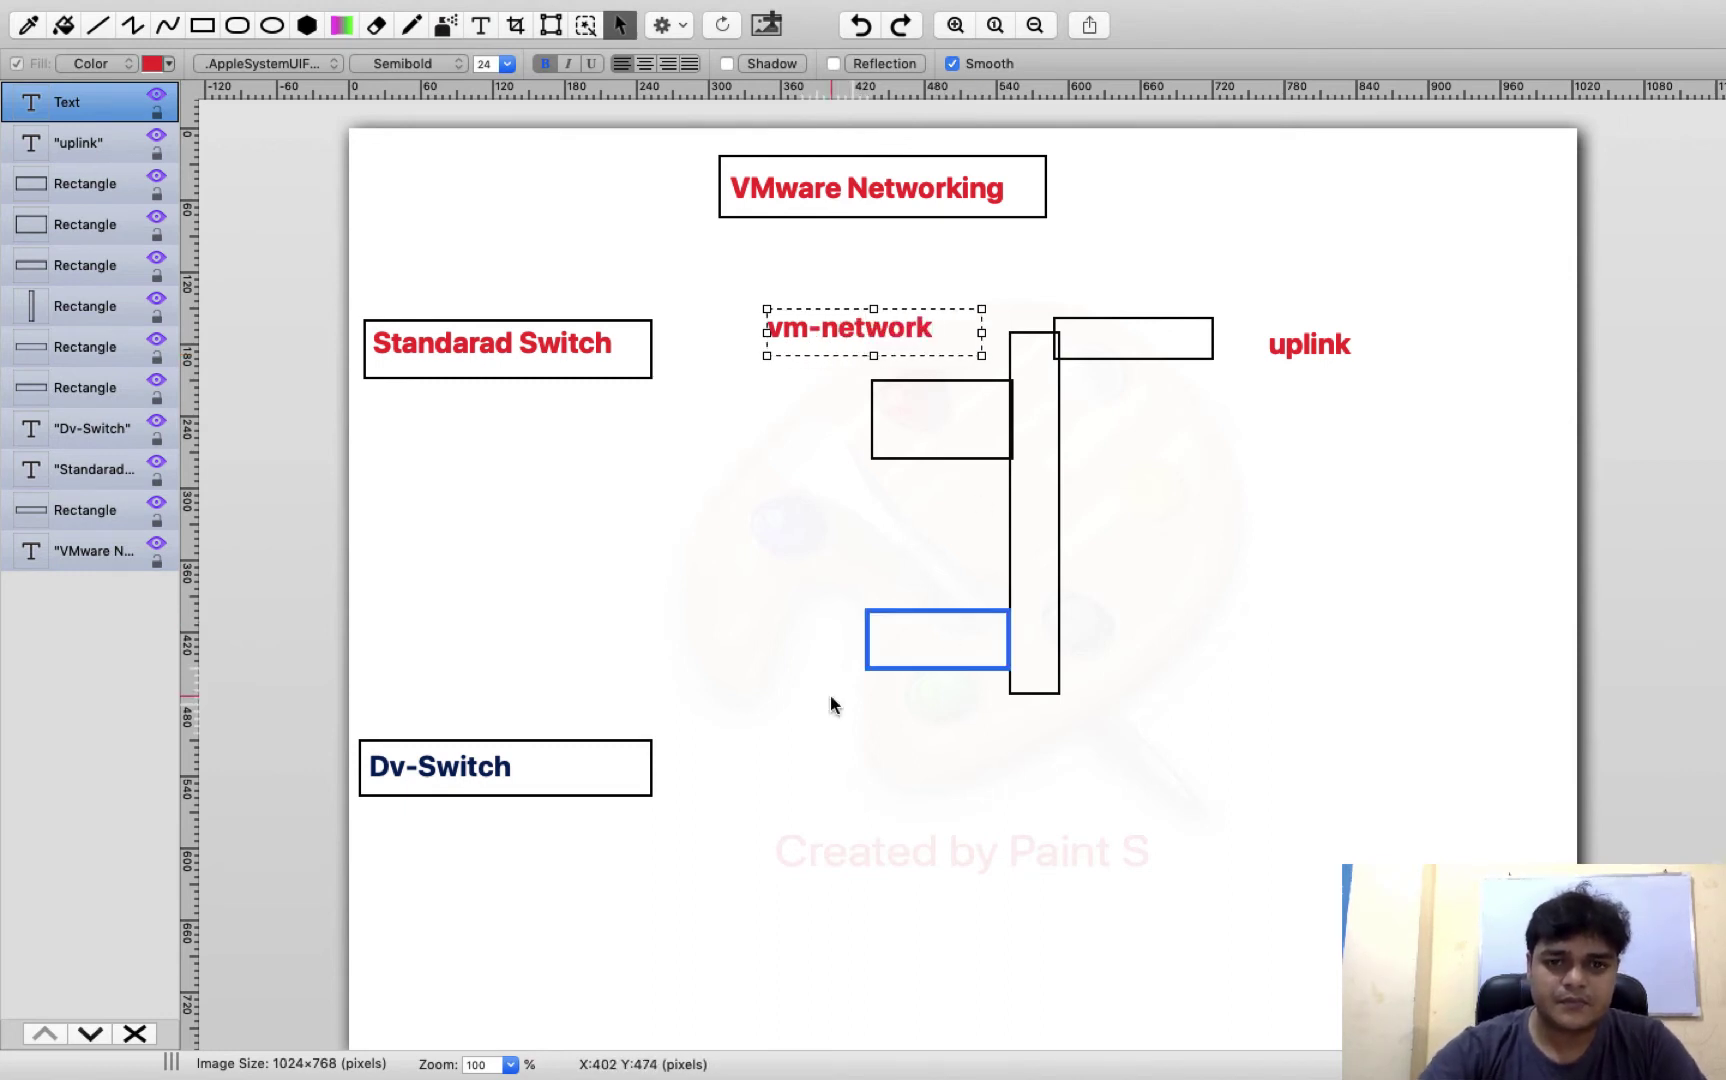
Step: Add the text label "mgmt network" below the switch's lower left-hand rectangle
drag(744, 681, 1022, 720)
text(m)
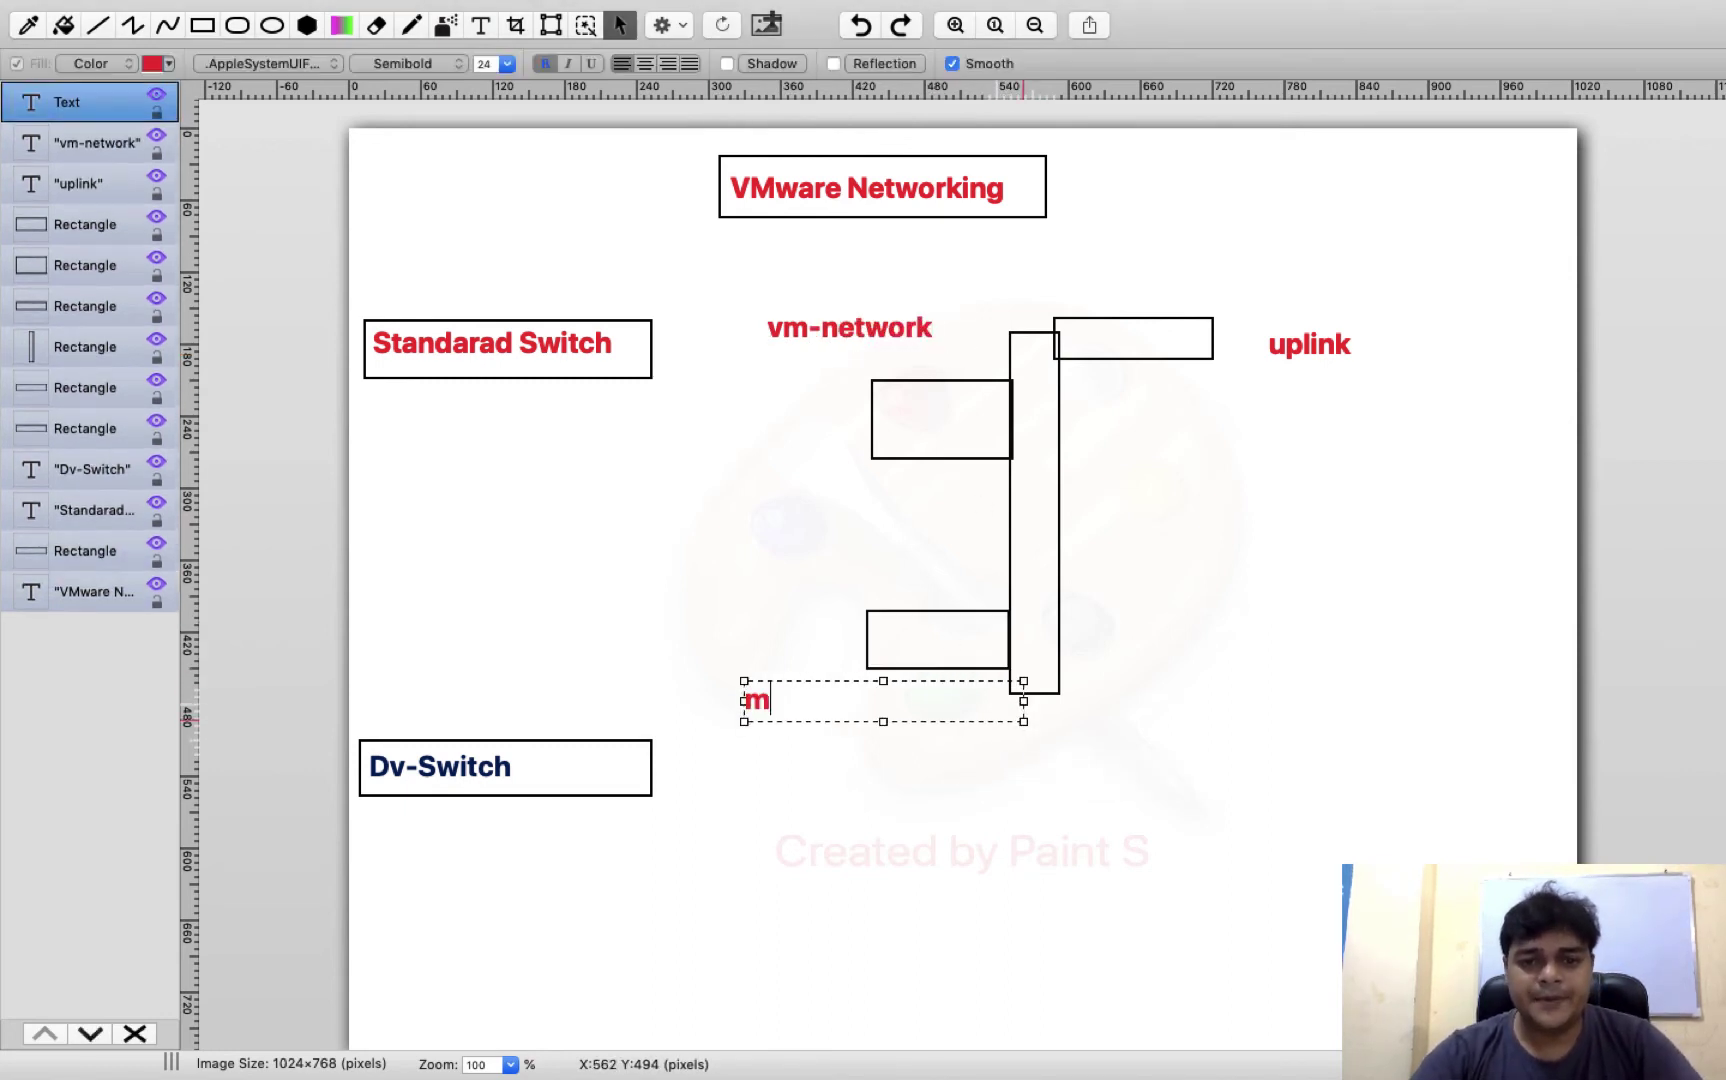
text(gmt n)
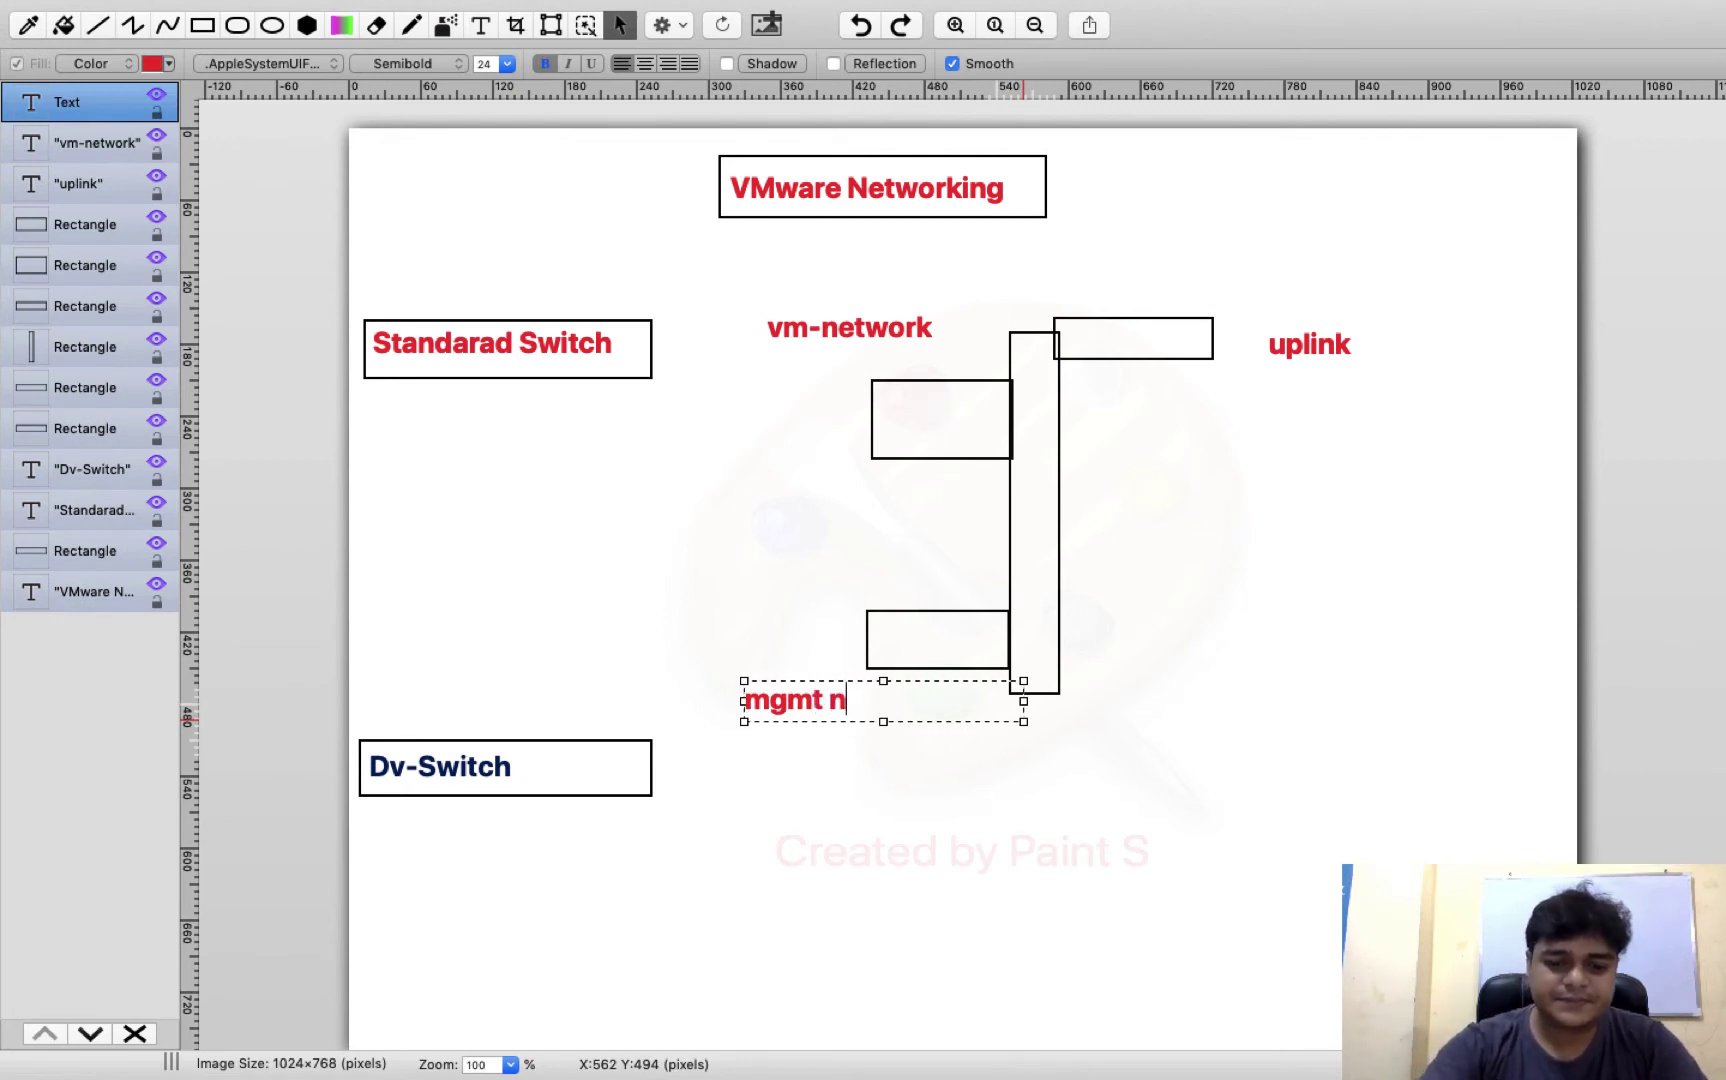
text(etwork)
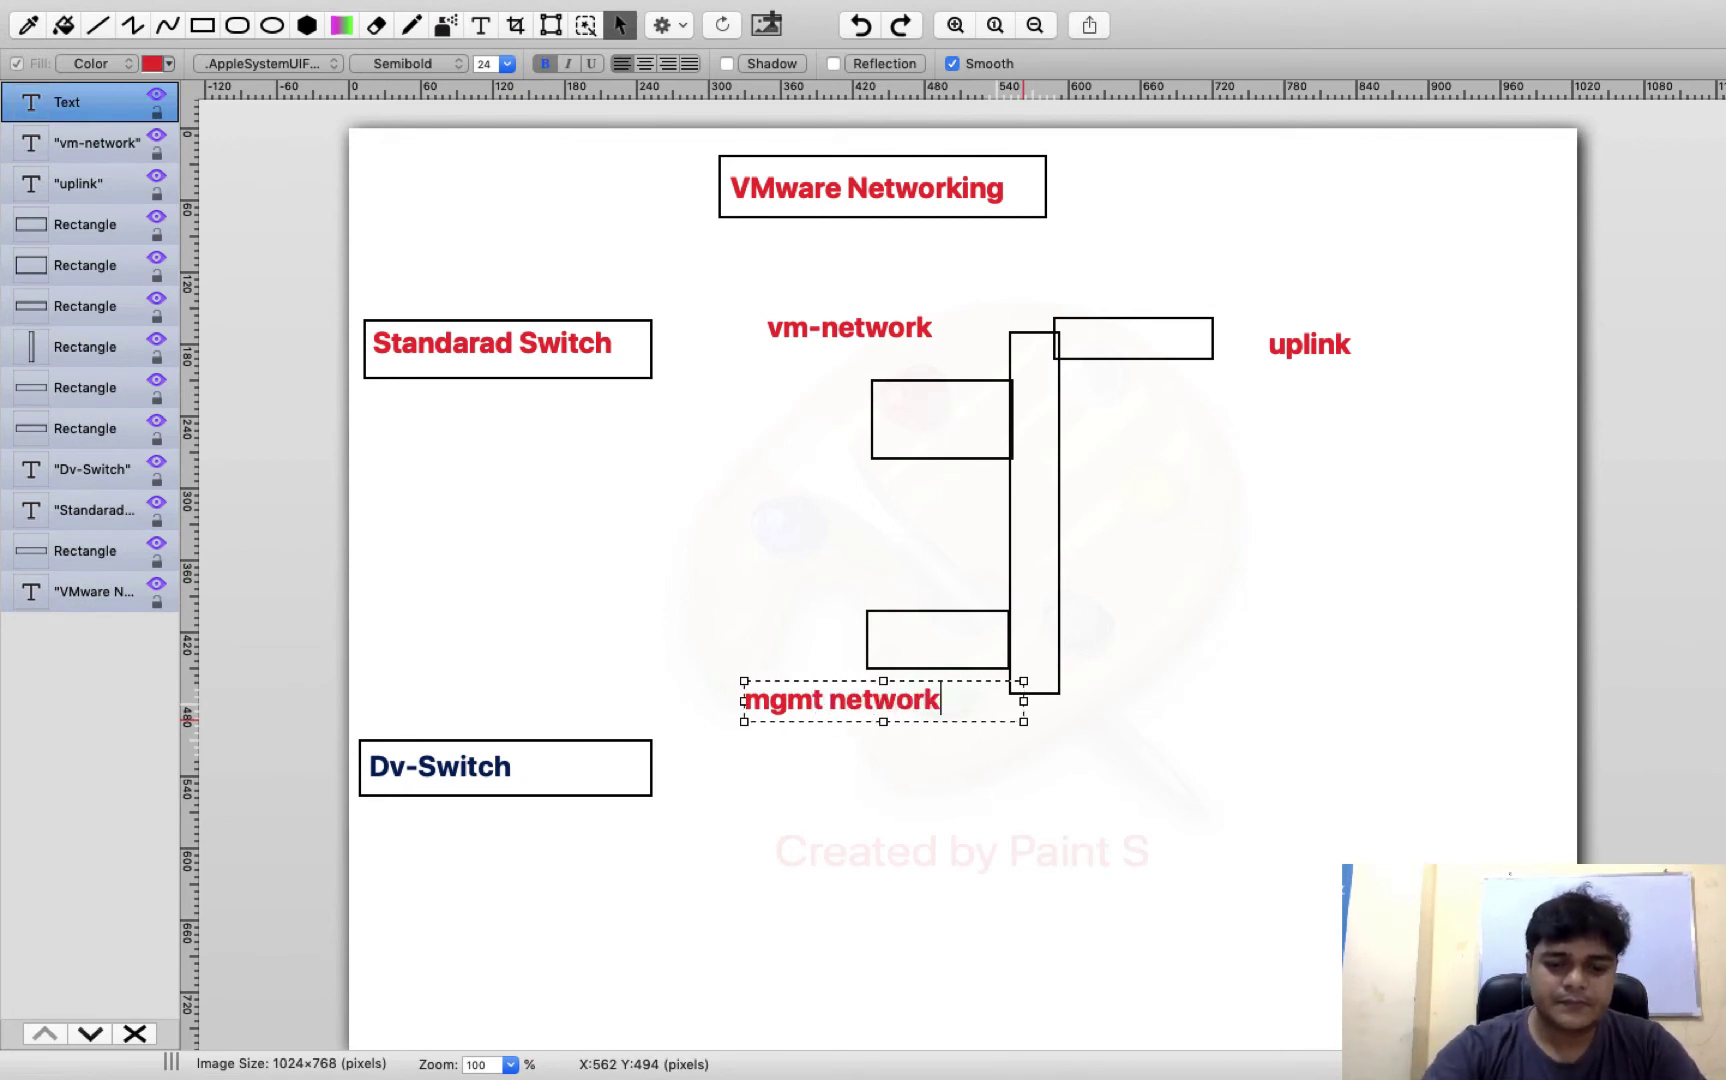
click(1321, 445)
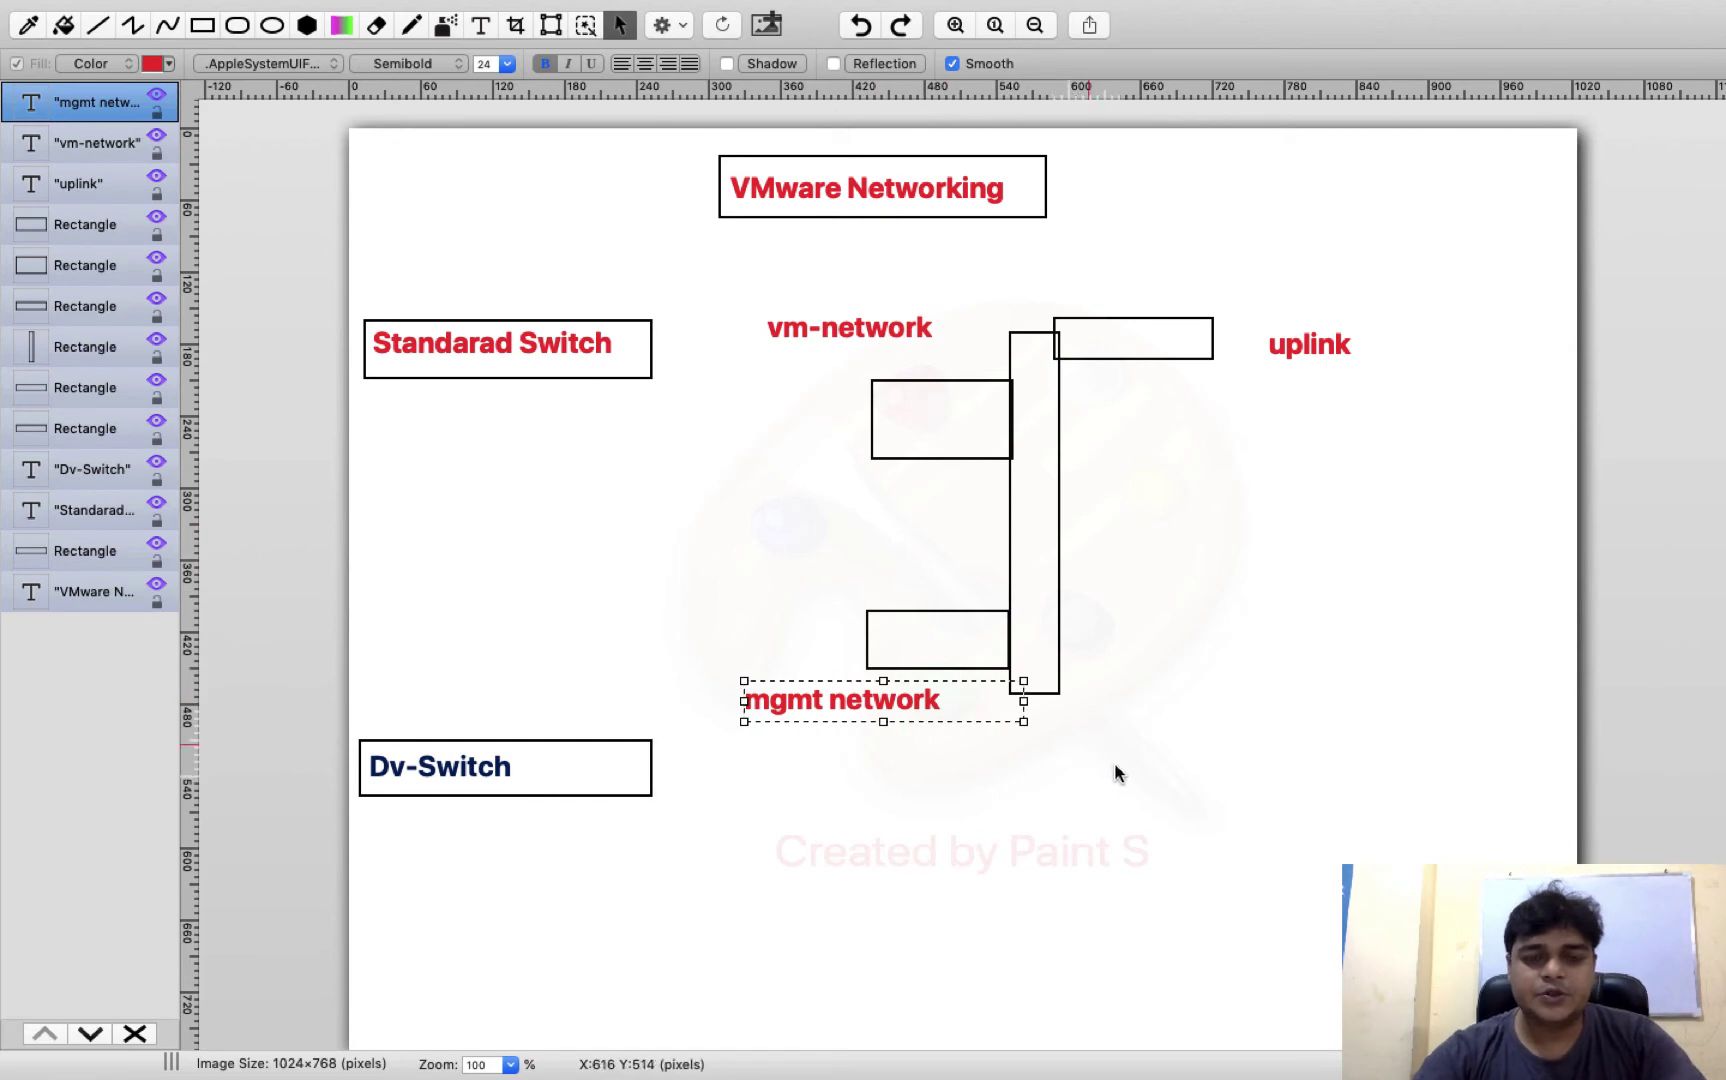
Step: Draw two small computers from rectangles between the left-hand port groups and sketch arrows to them from the vm-network rectangle
key(super+Tab)
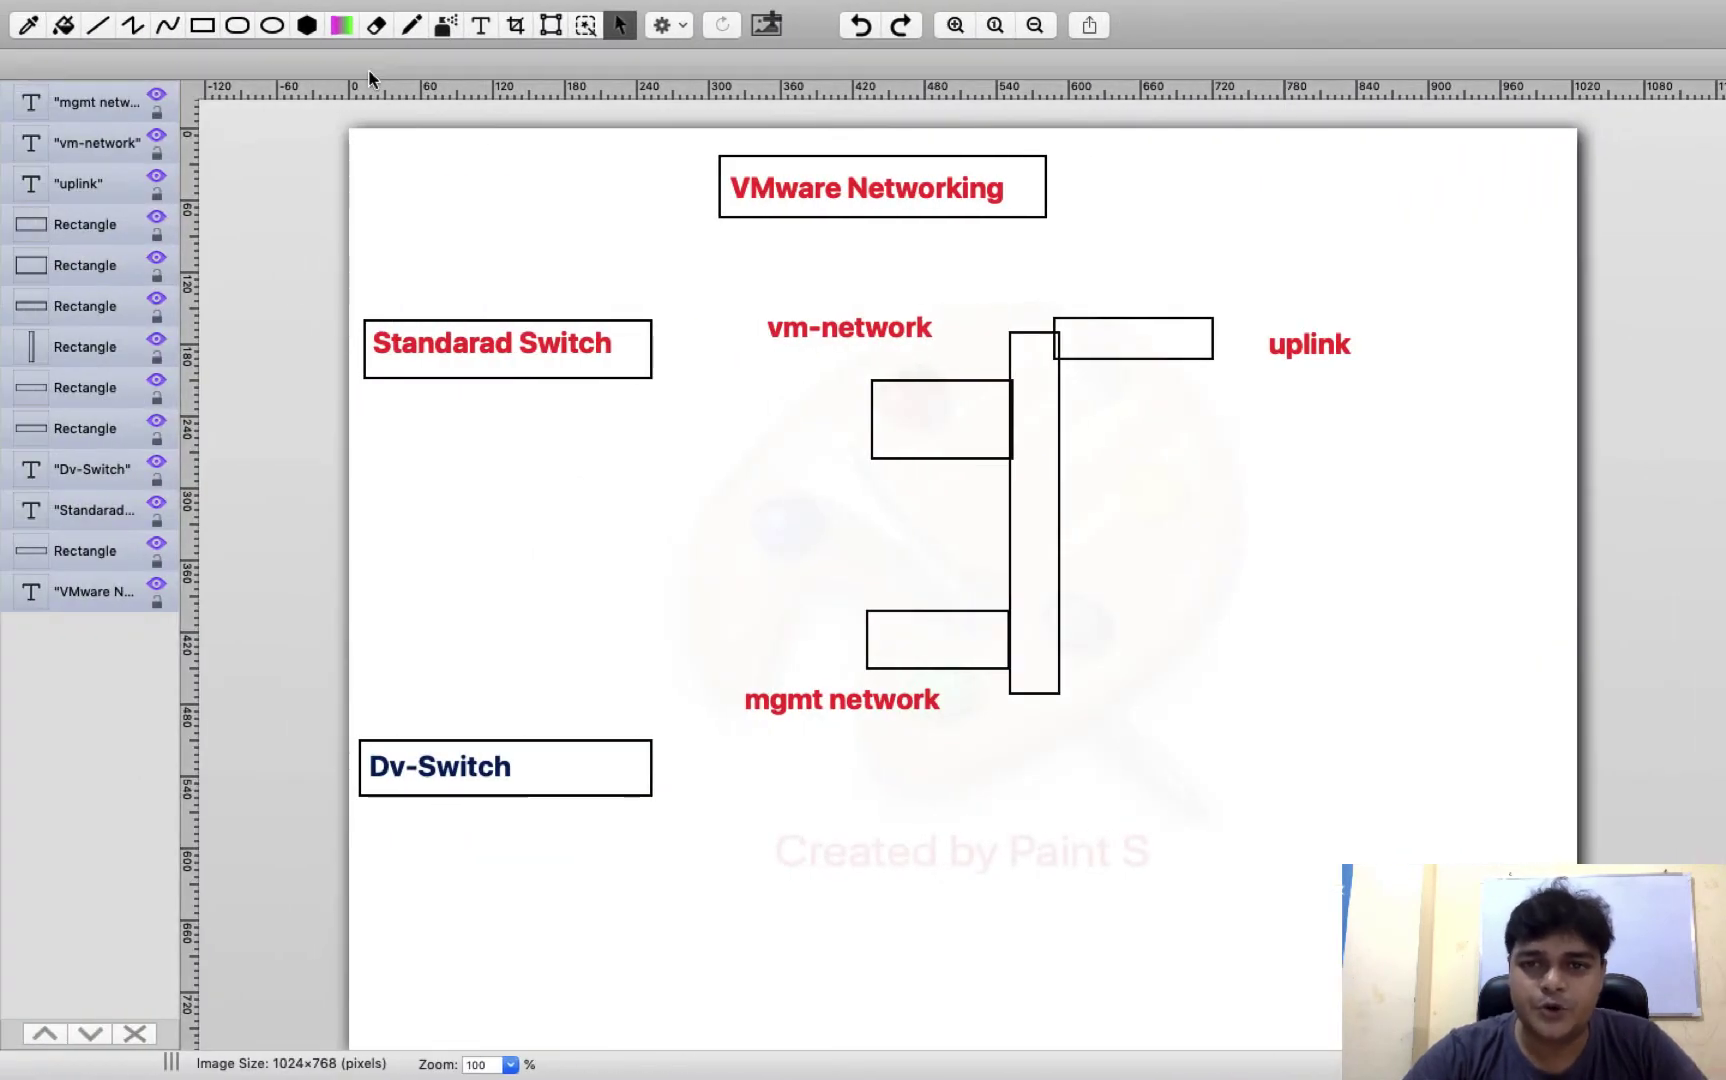
click(199, 28)
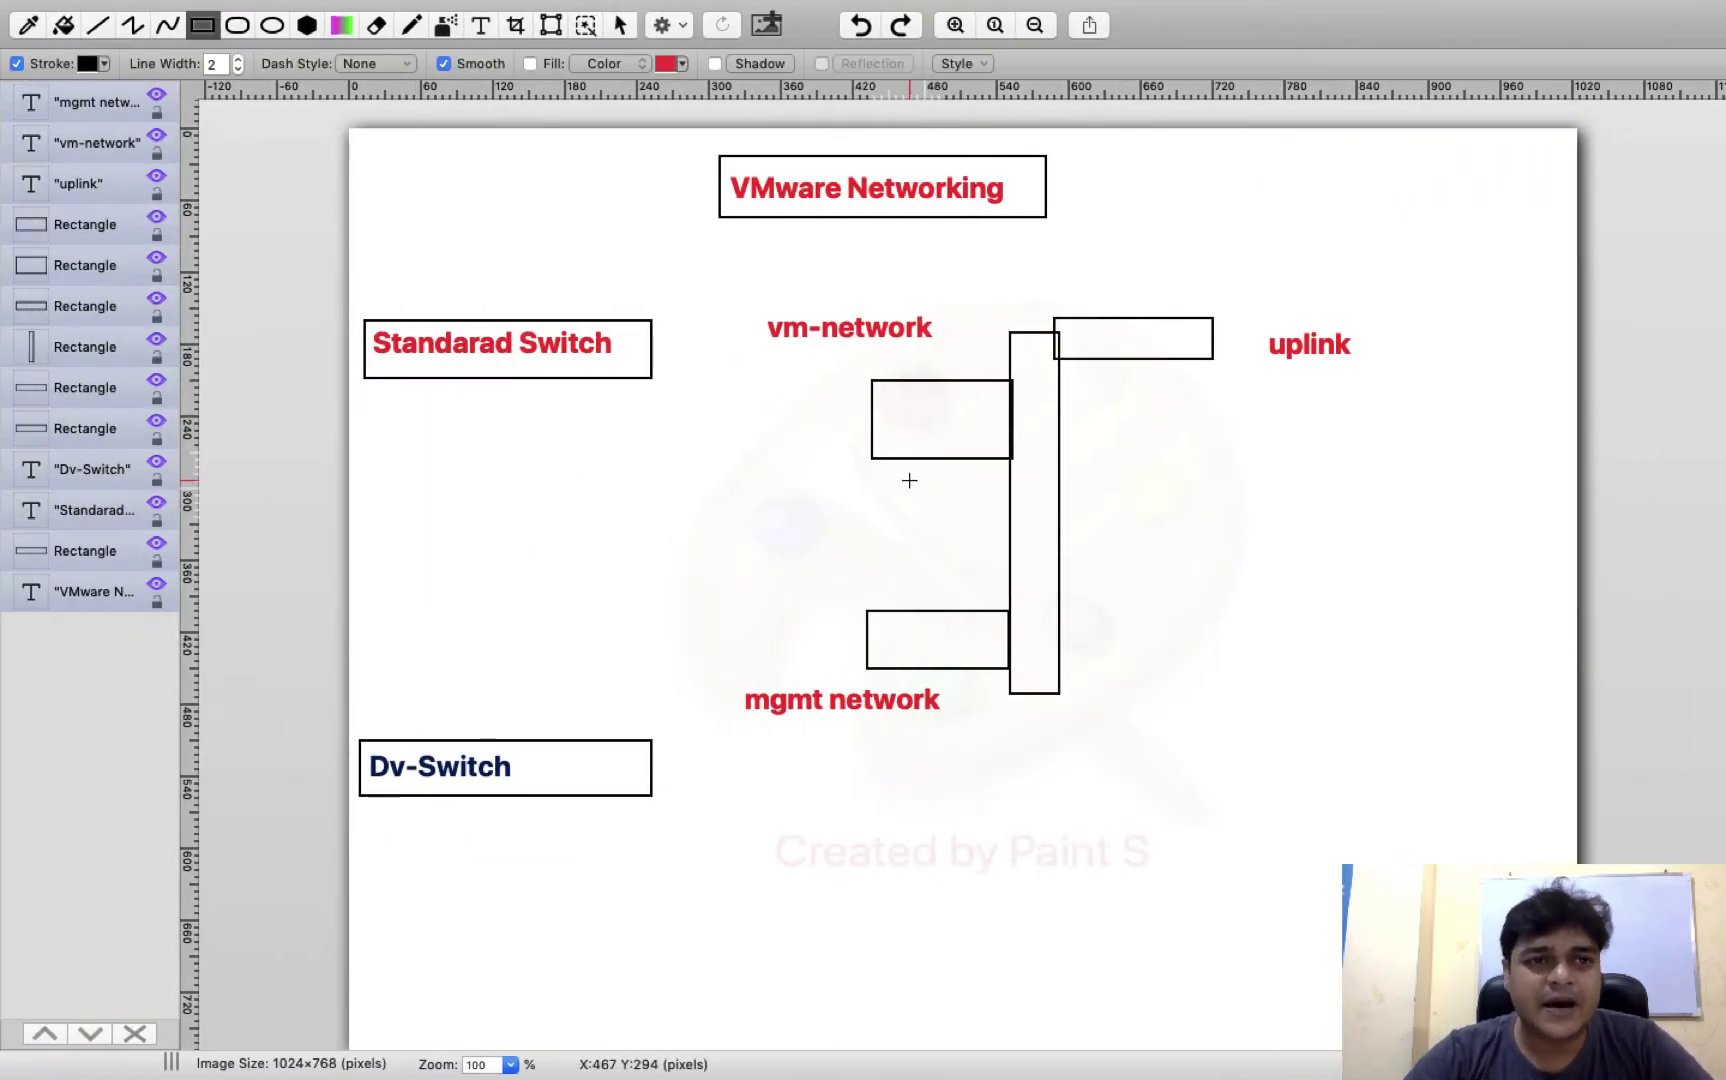
drag(907, 479, 948, 570)
click(411, 24)
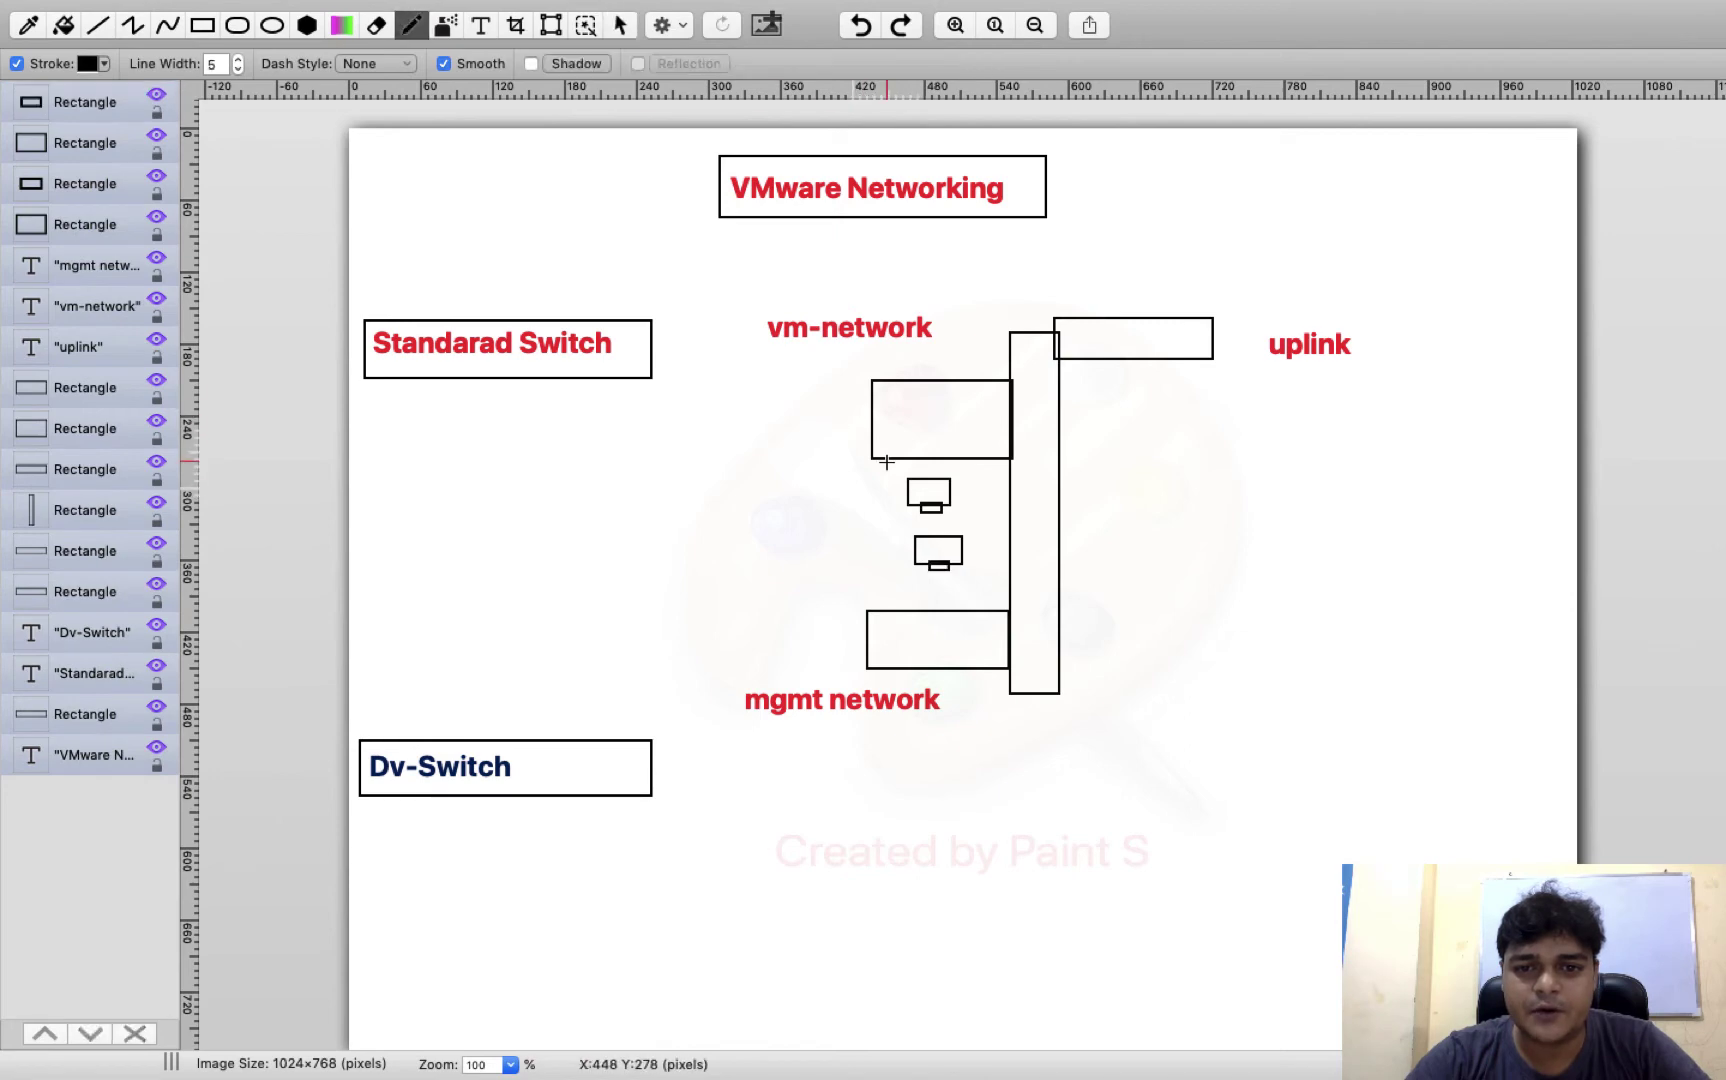
mouse_move(873, 434)
mouse_down()
mouse_move(840, 483)
mouse_move(908, 497)
mouse_move(843, 541)
mouse_move(896, 552)
mouse_up()
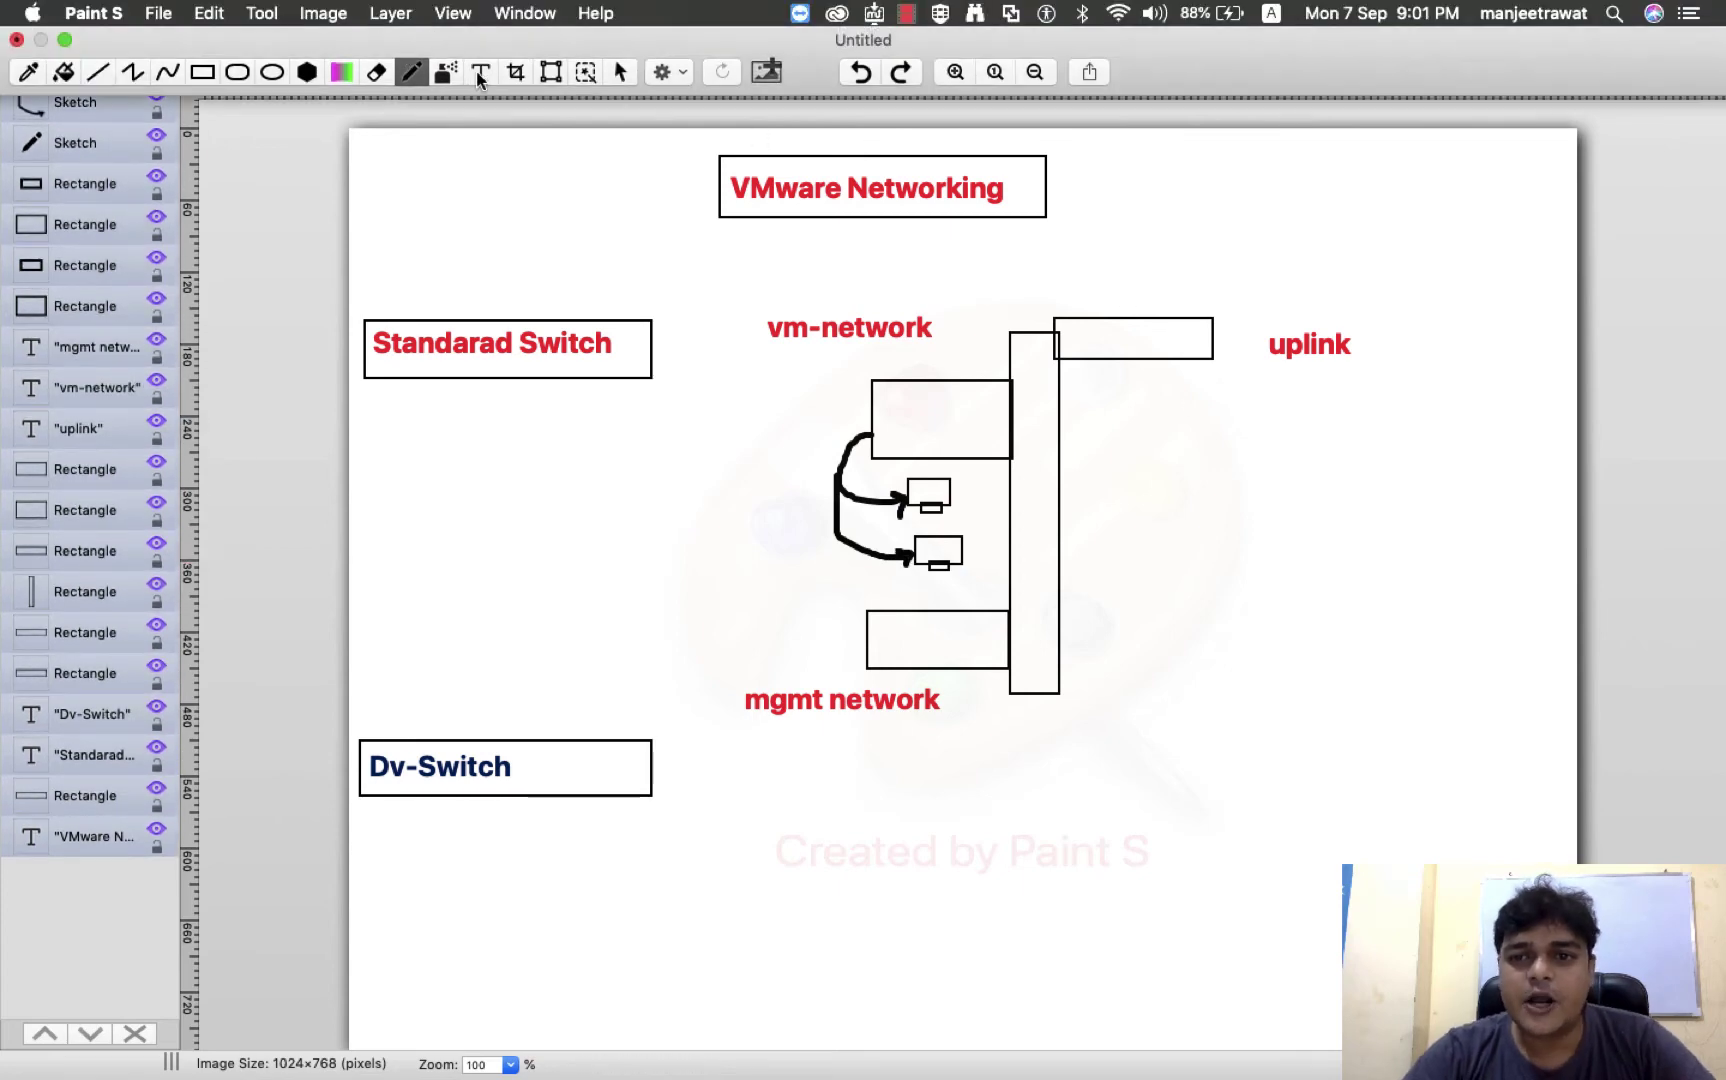
Step: Add the text label "192.168.0.112" below the "uplink" label
click(480, 72)
drag(1203, 381, 1505, 440)
text(192)
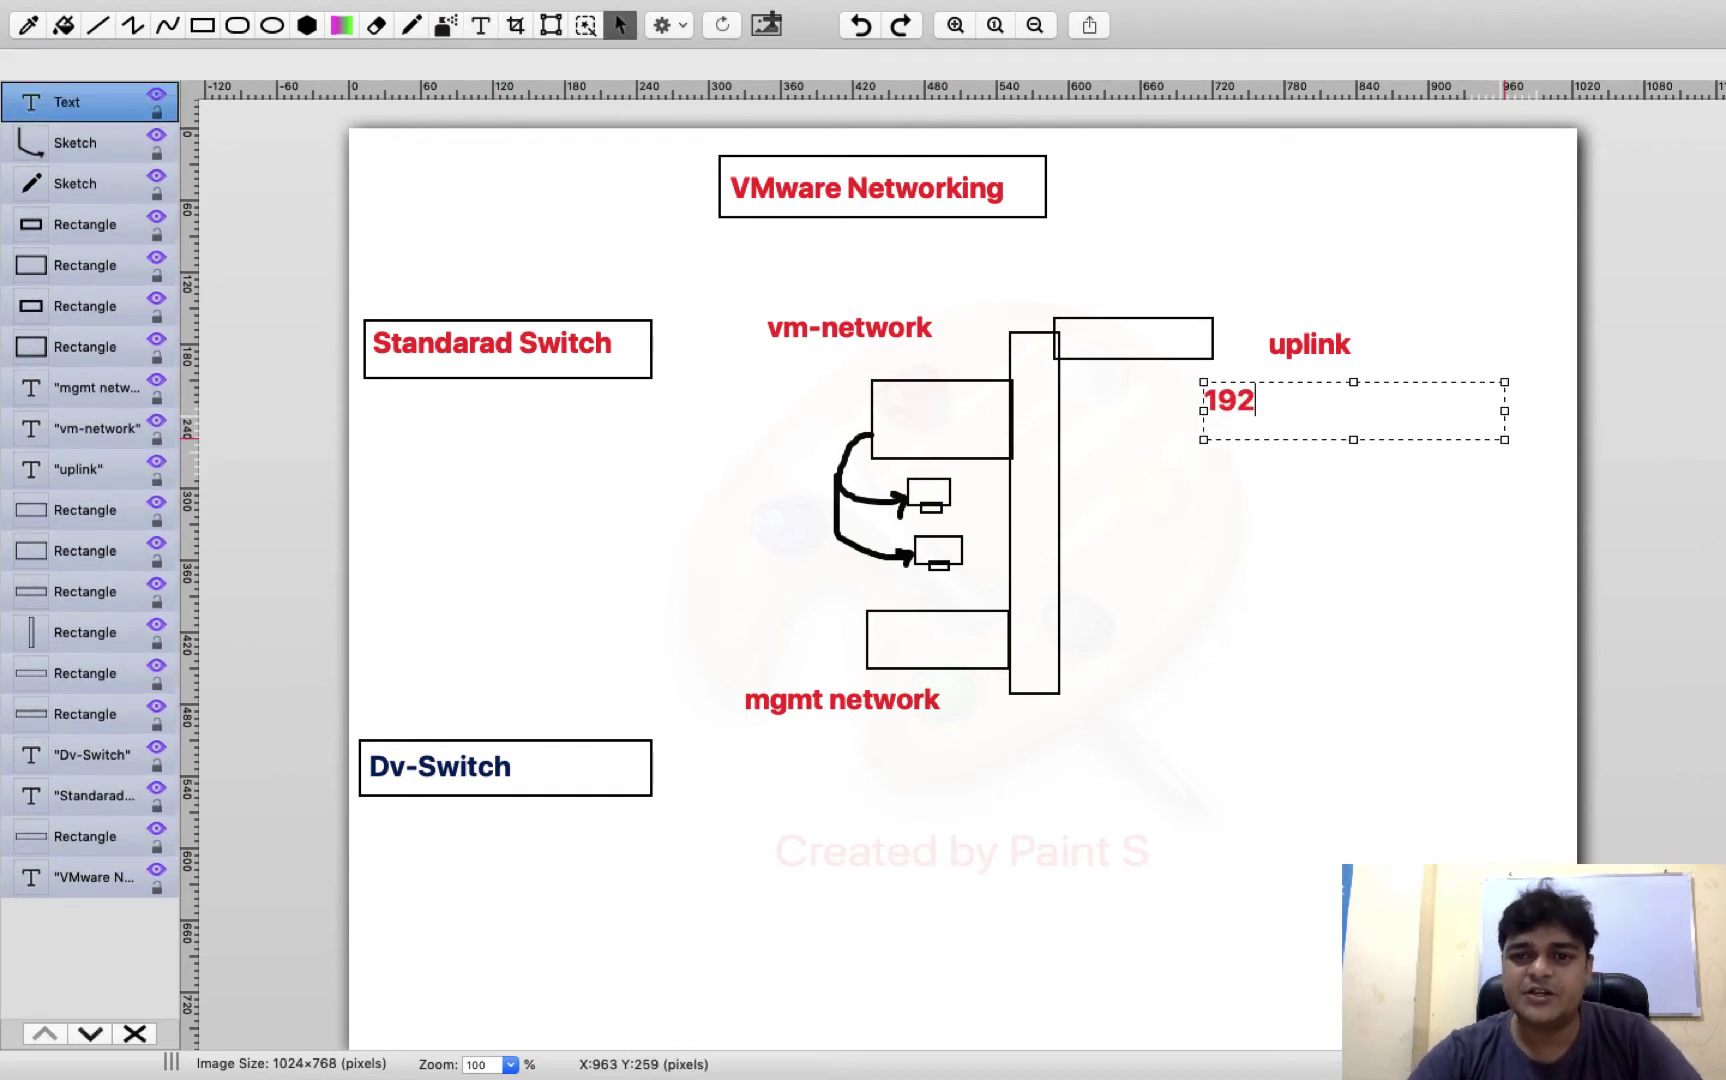
text(.16)
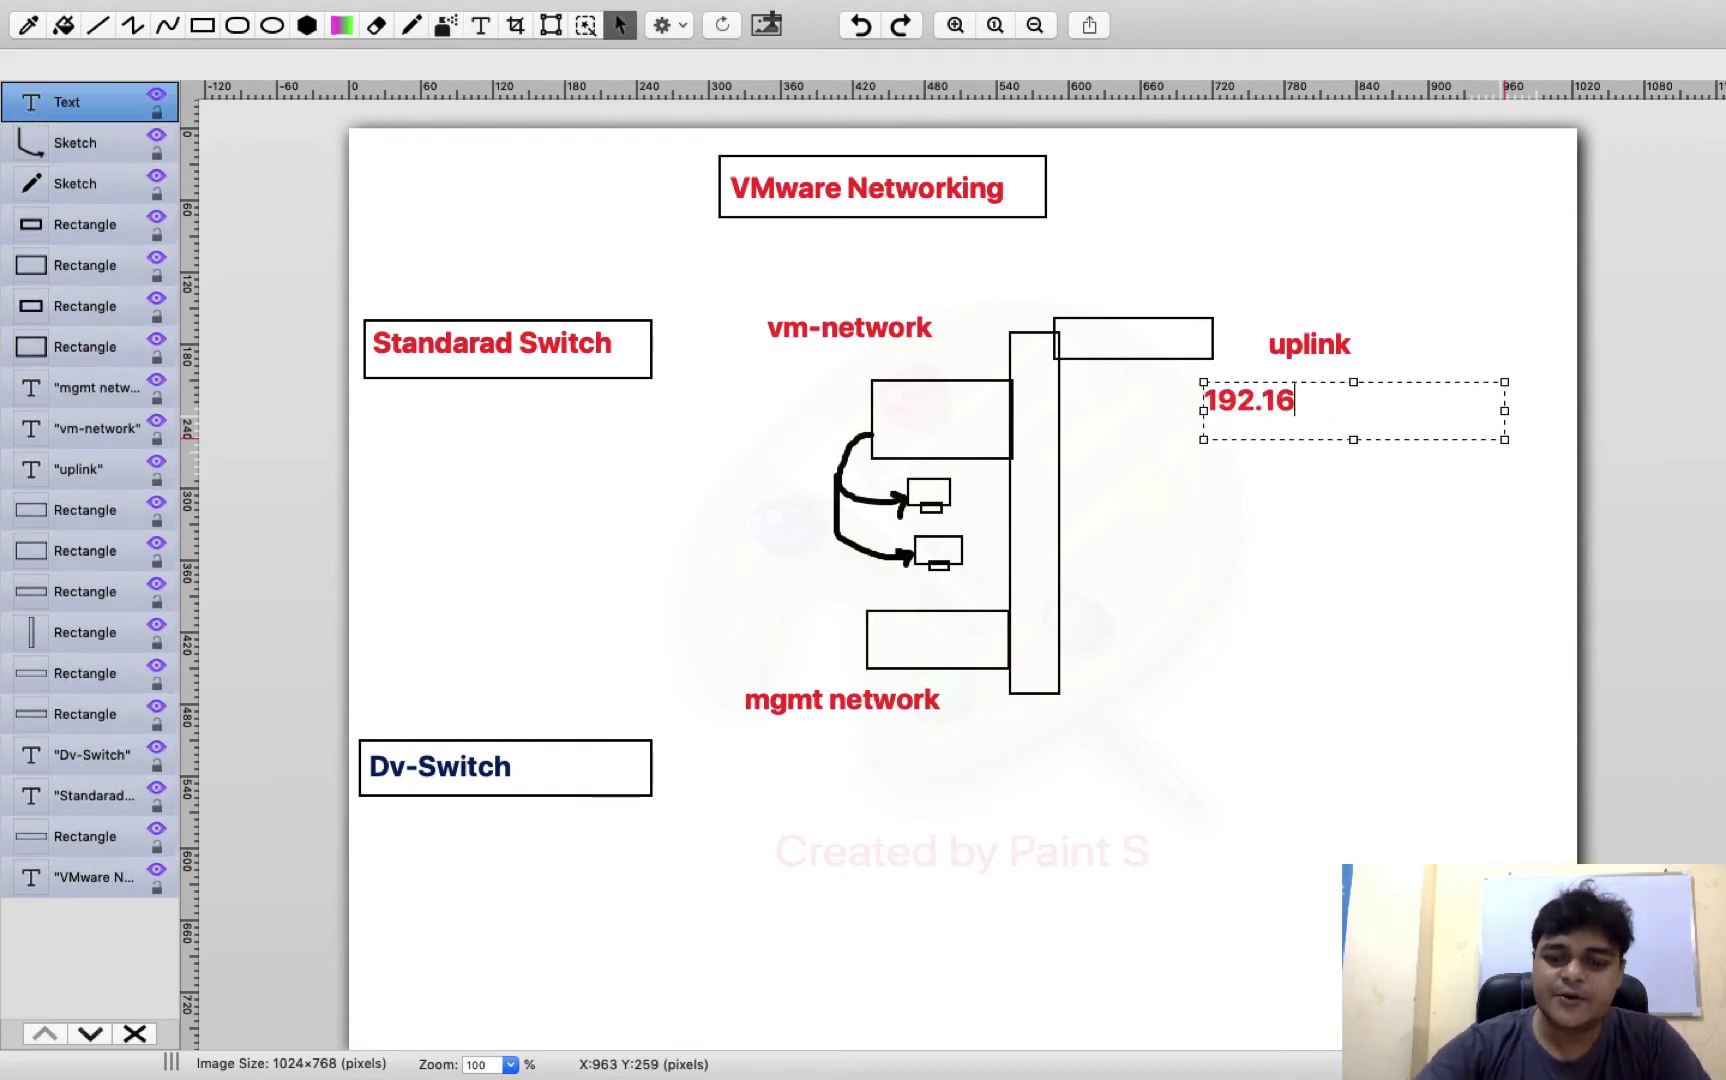
text(8.0)
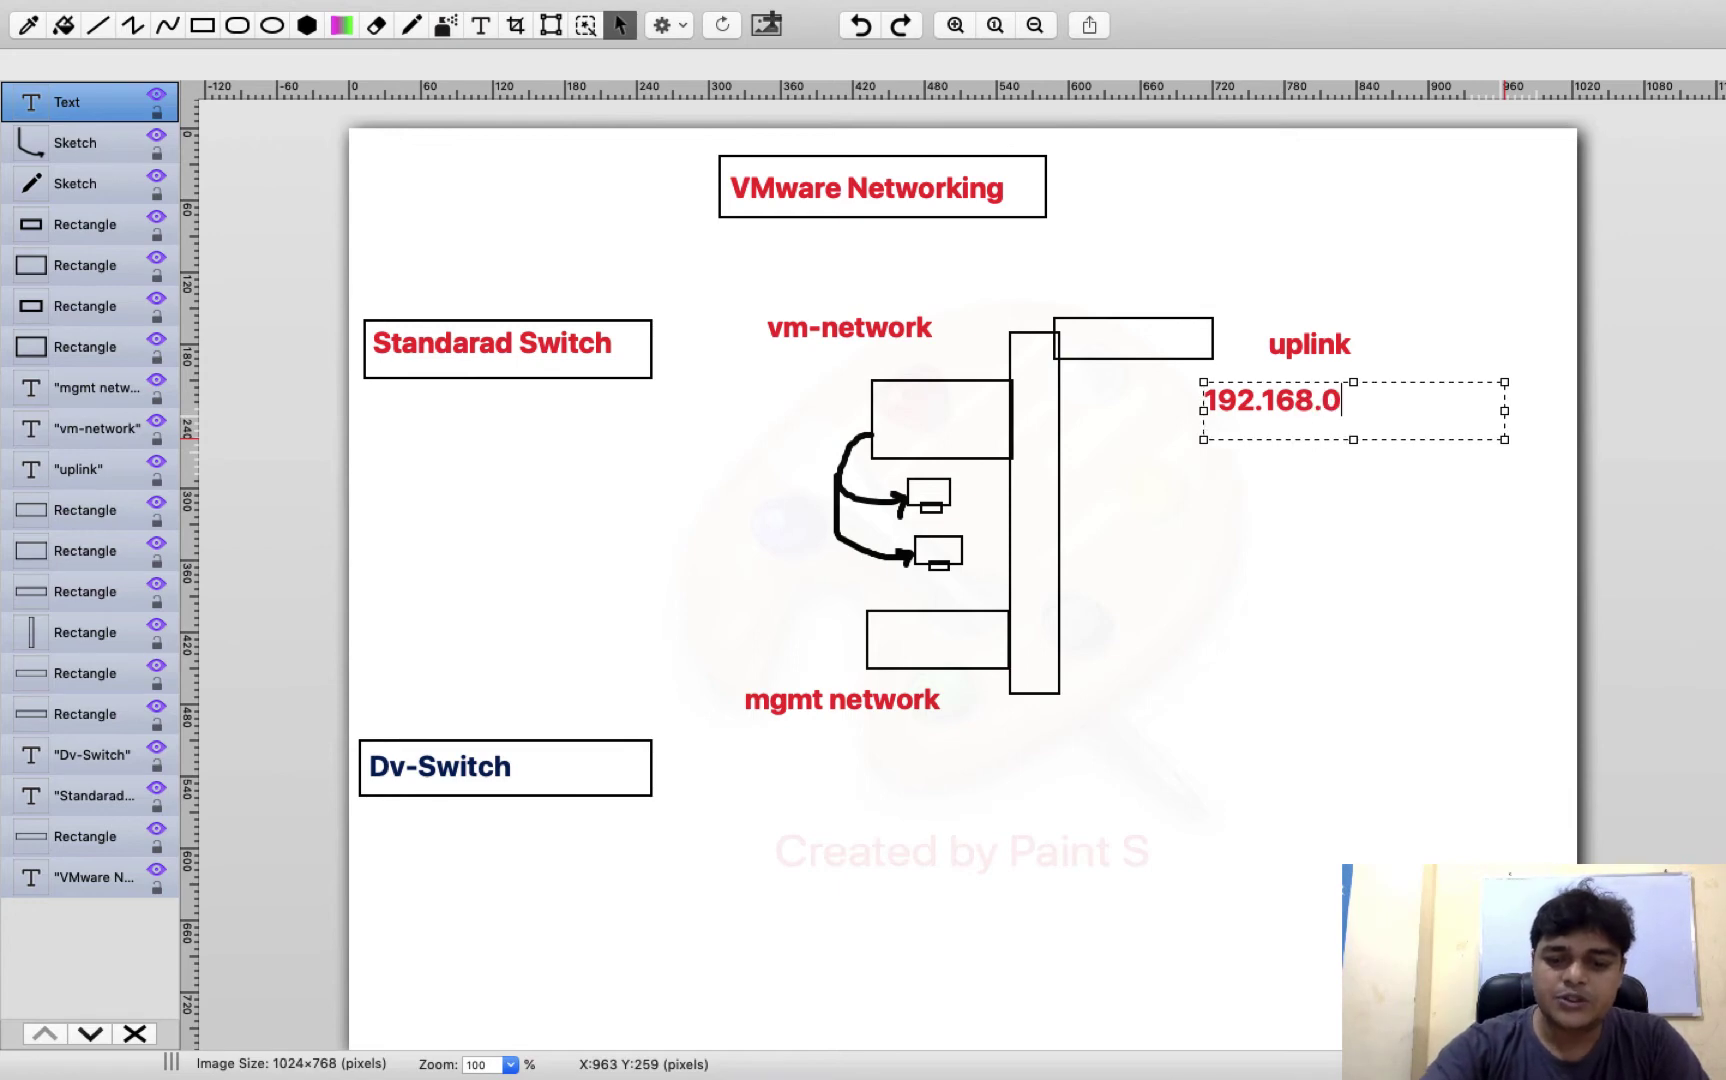
text(.112)
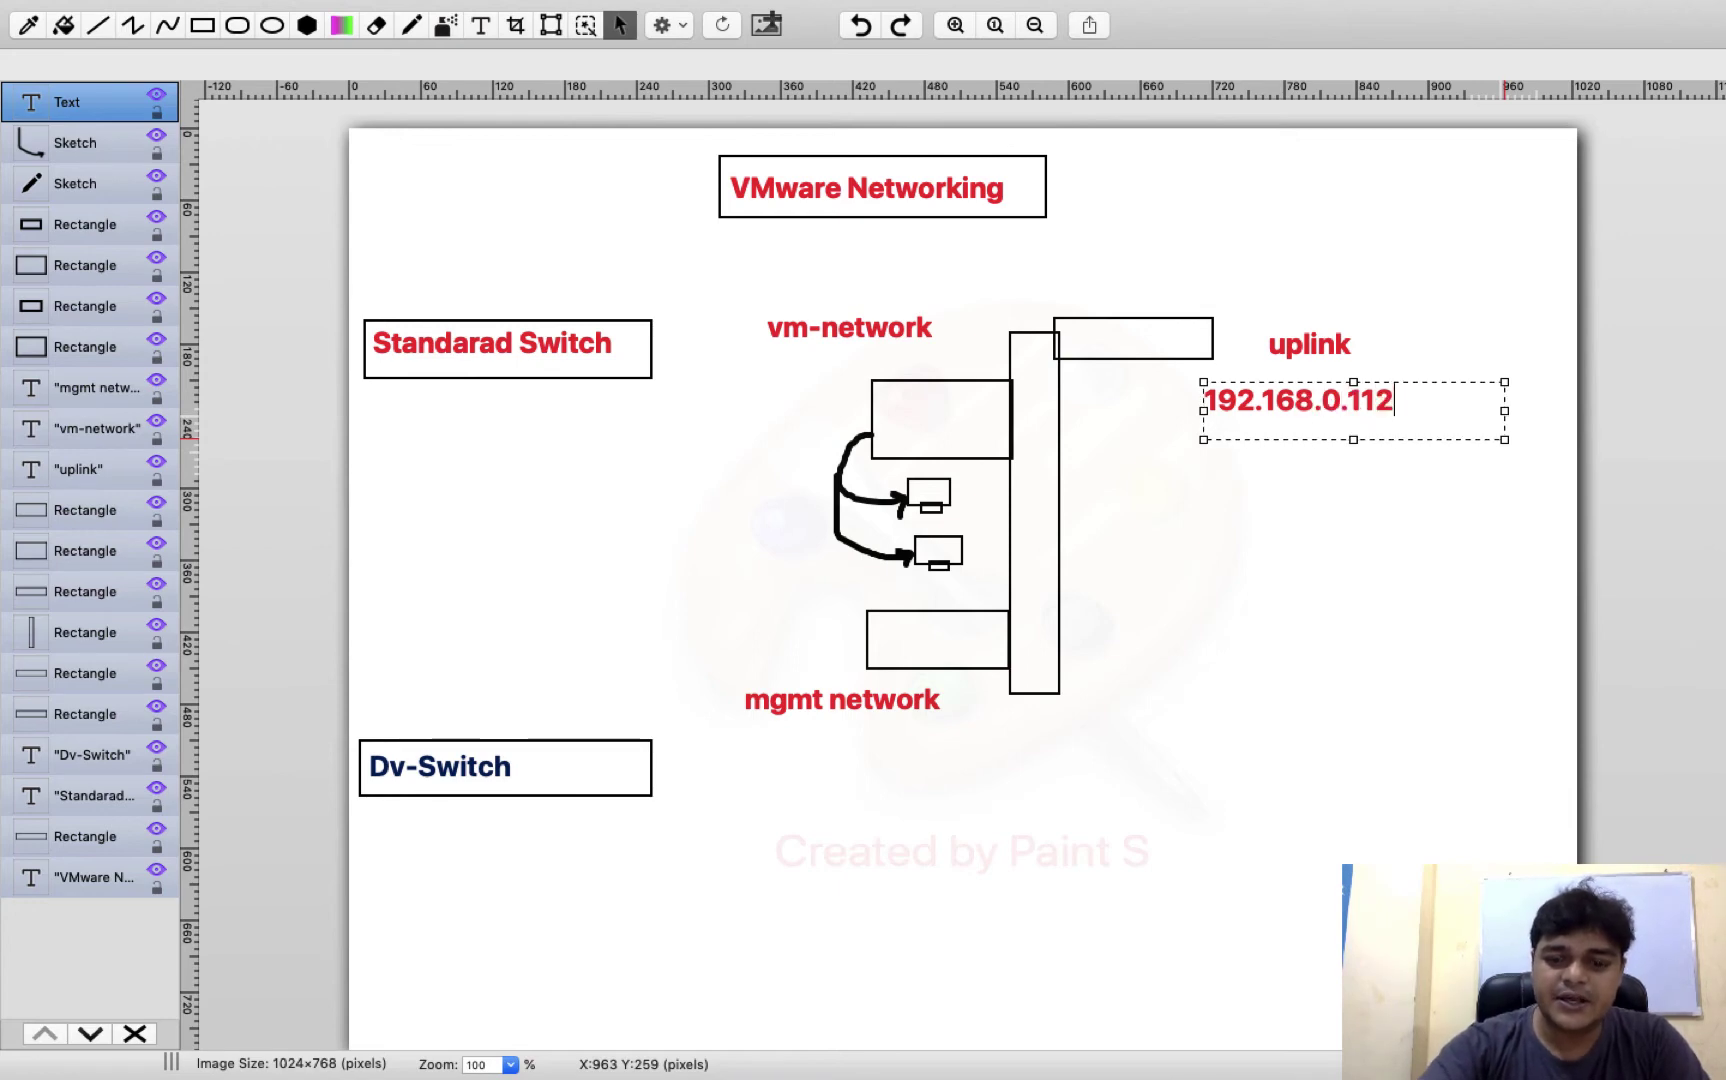
click(1502, 290)
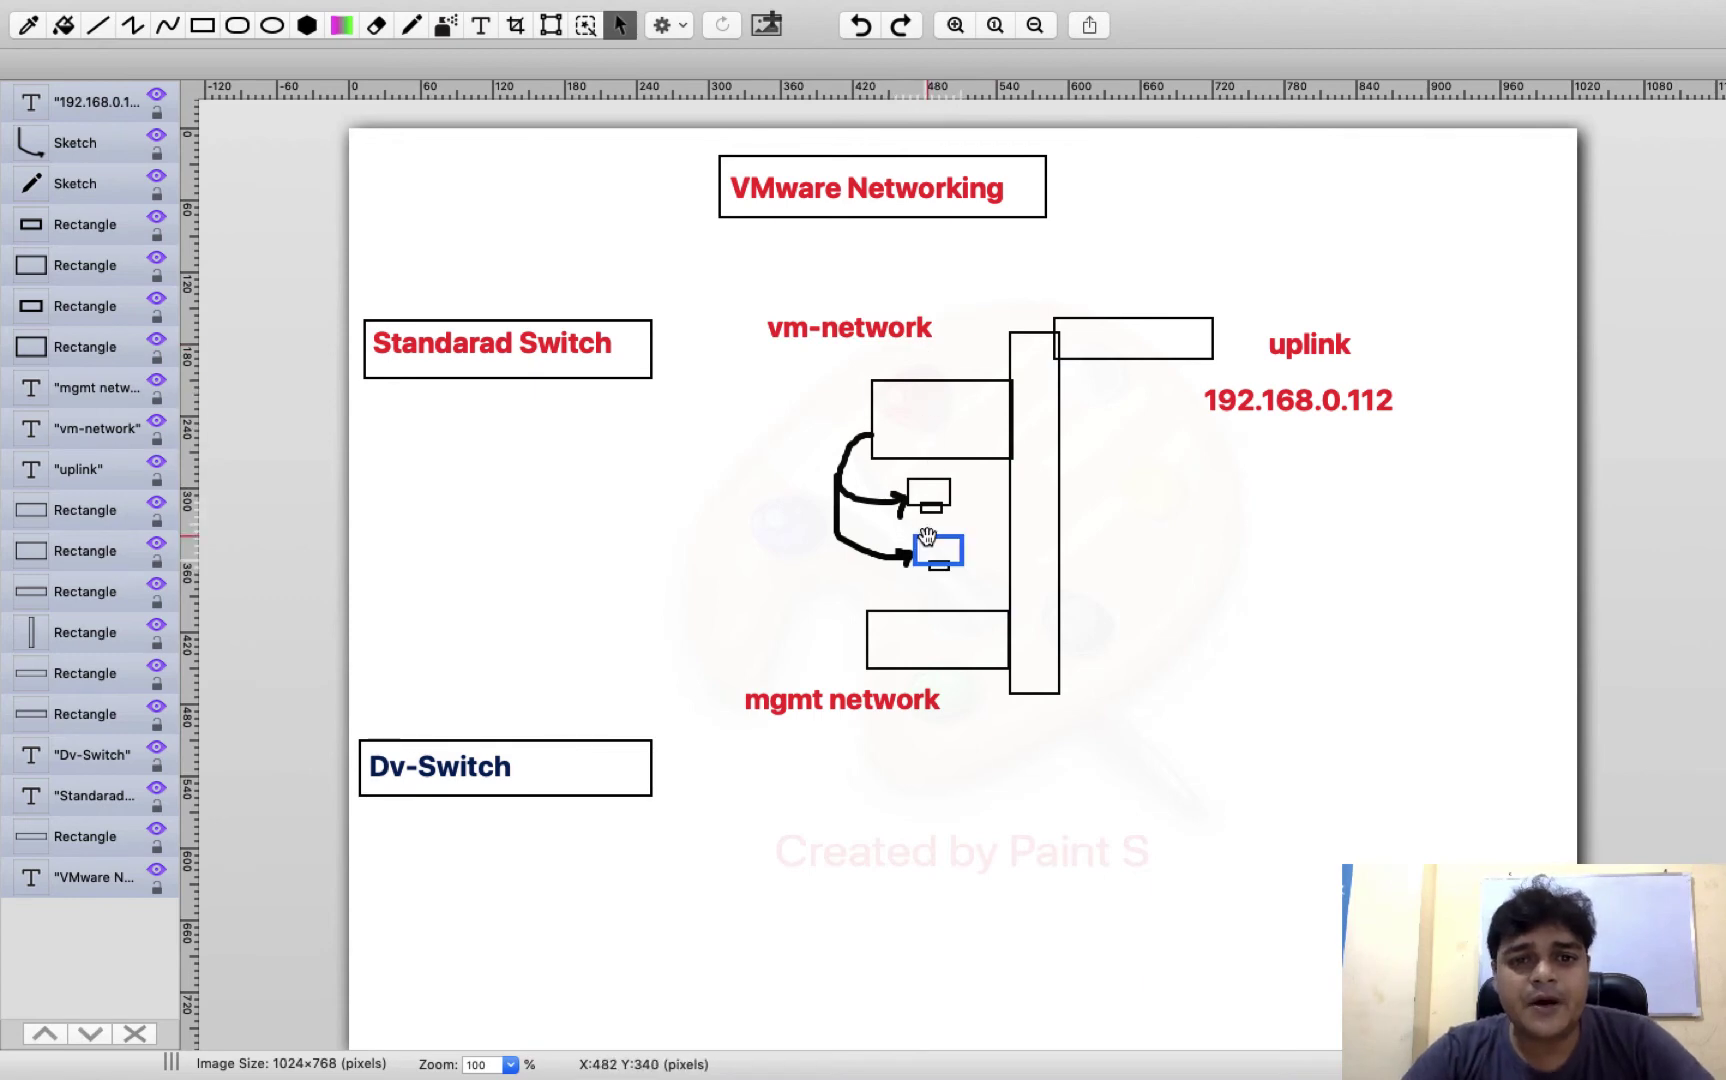
Step: Switch to the ESXi host's web client and add a port group named HR with VLAN ID 2 on vSwitch0
key(ctrl+Right)
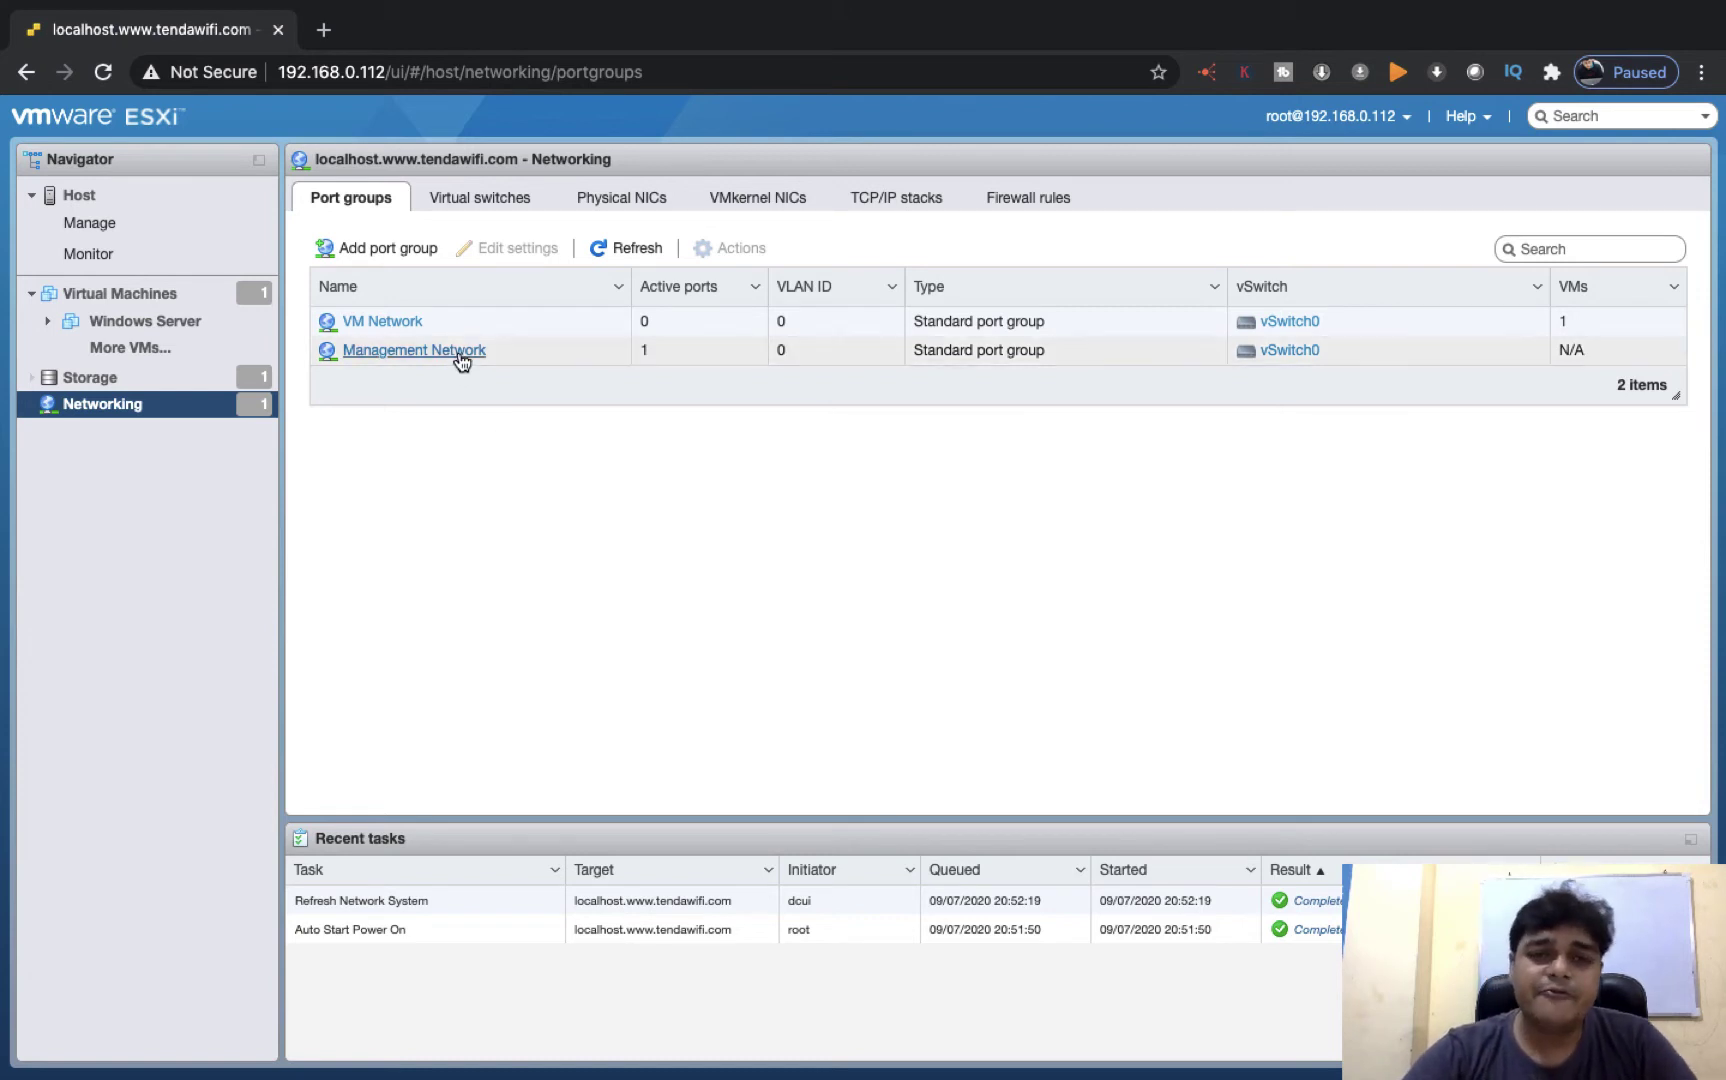
click(378, 250)
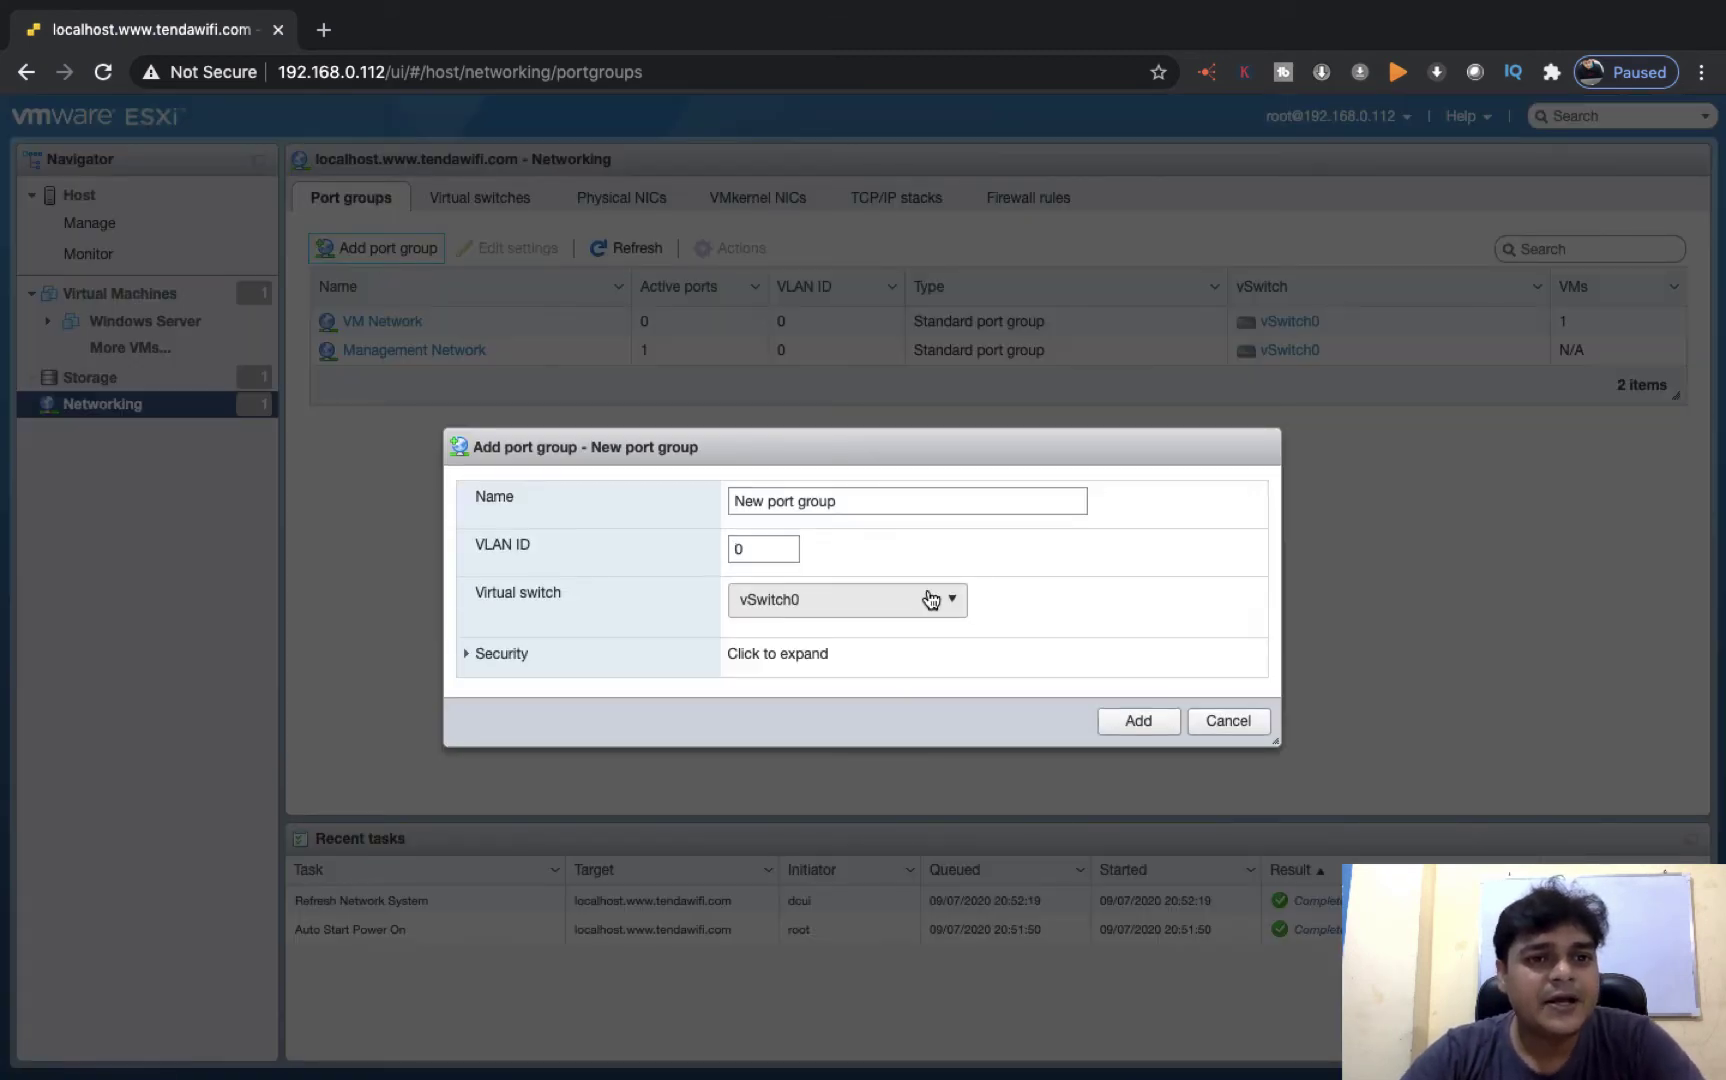
click(878, 498)
click(879, 501)
drag(879, 501, 703, 458)
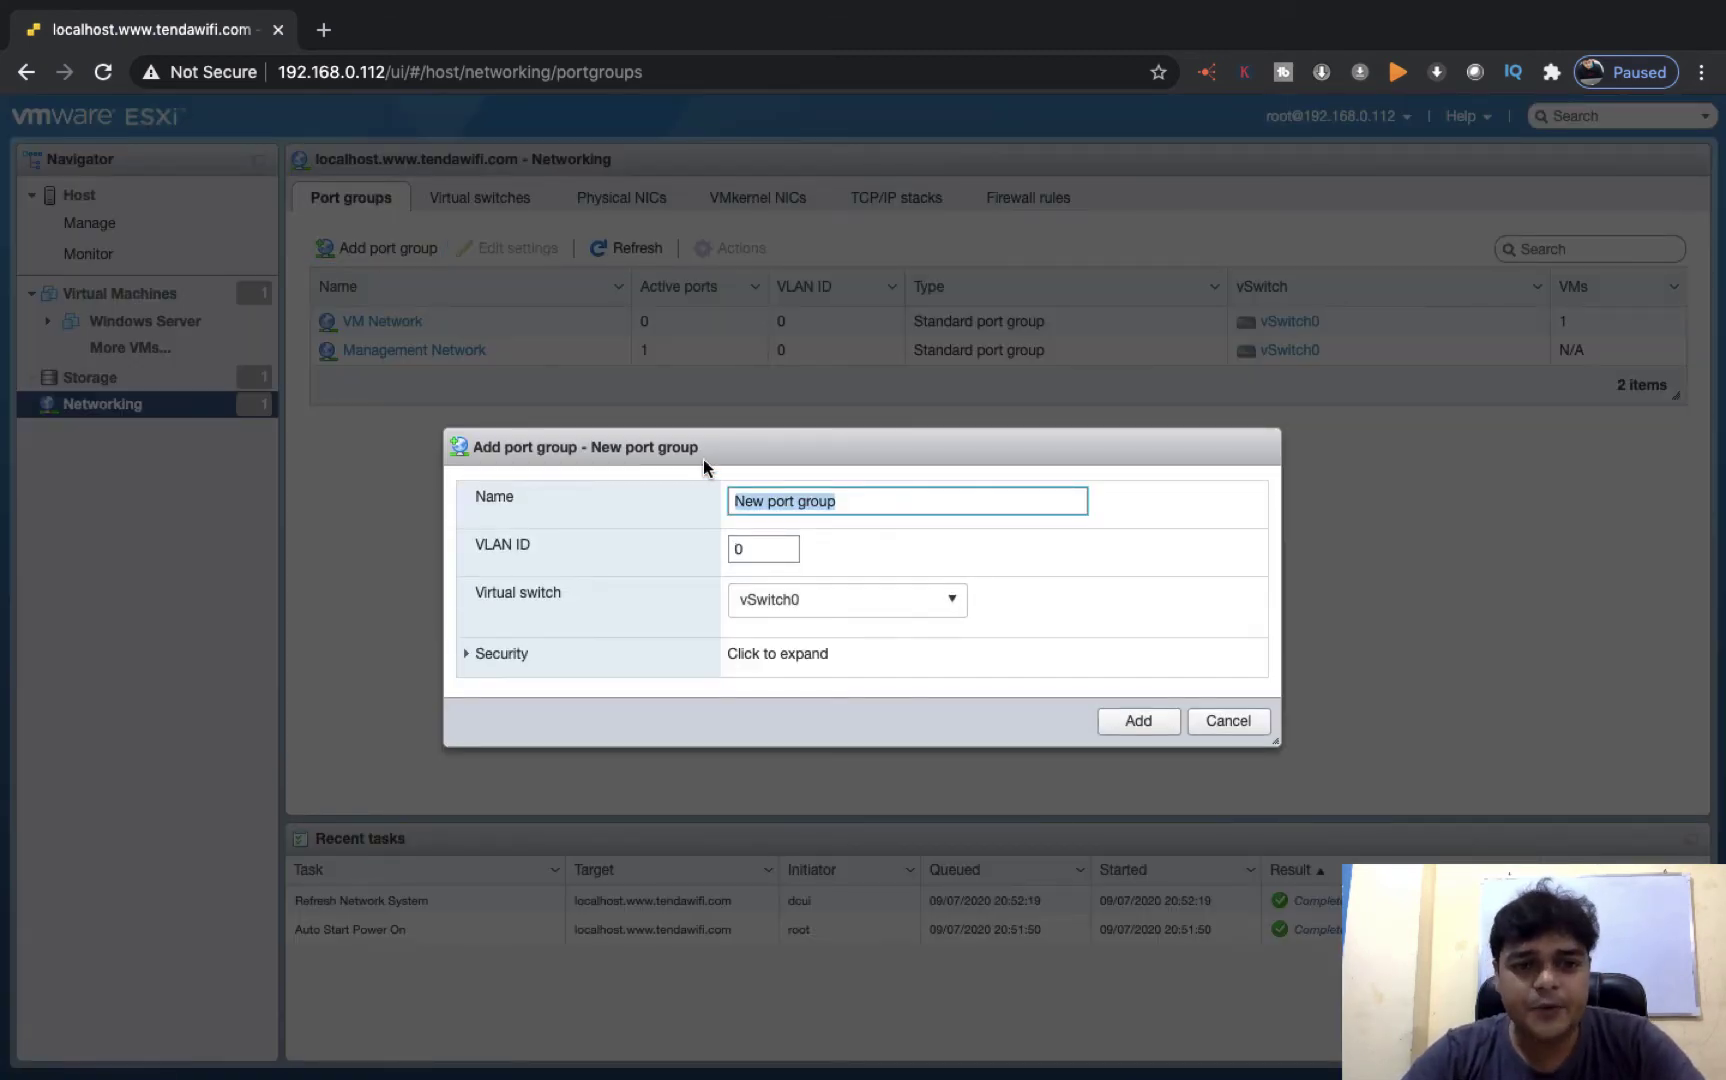
text(HR)
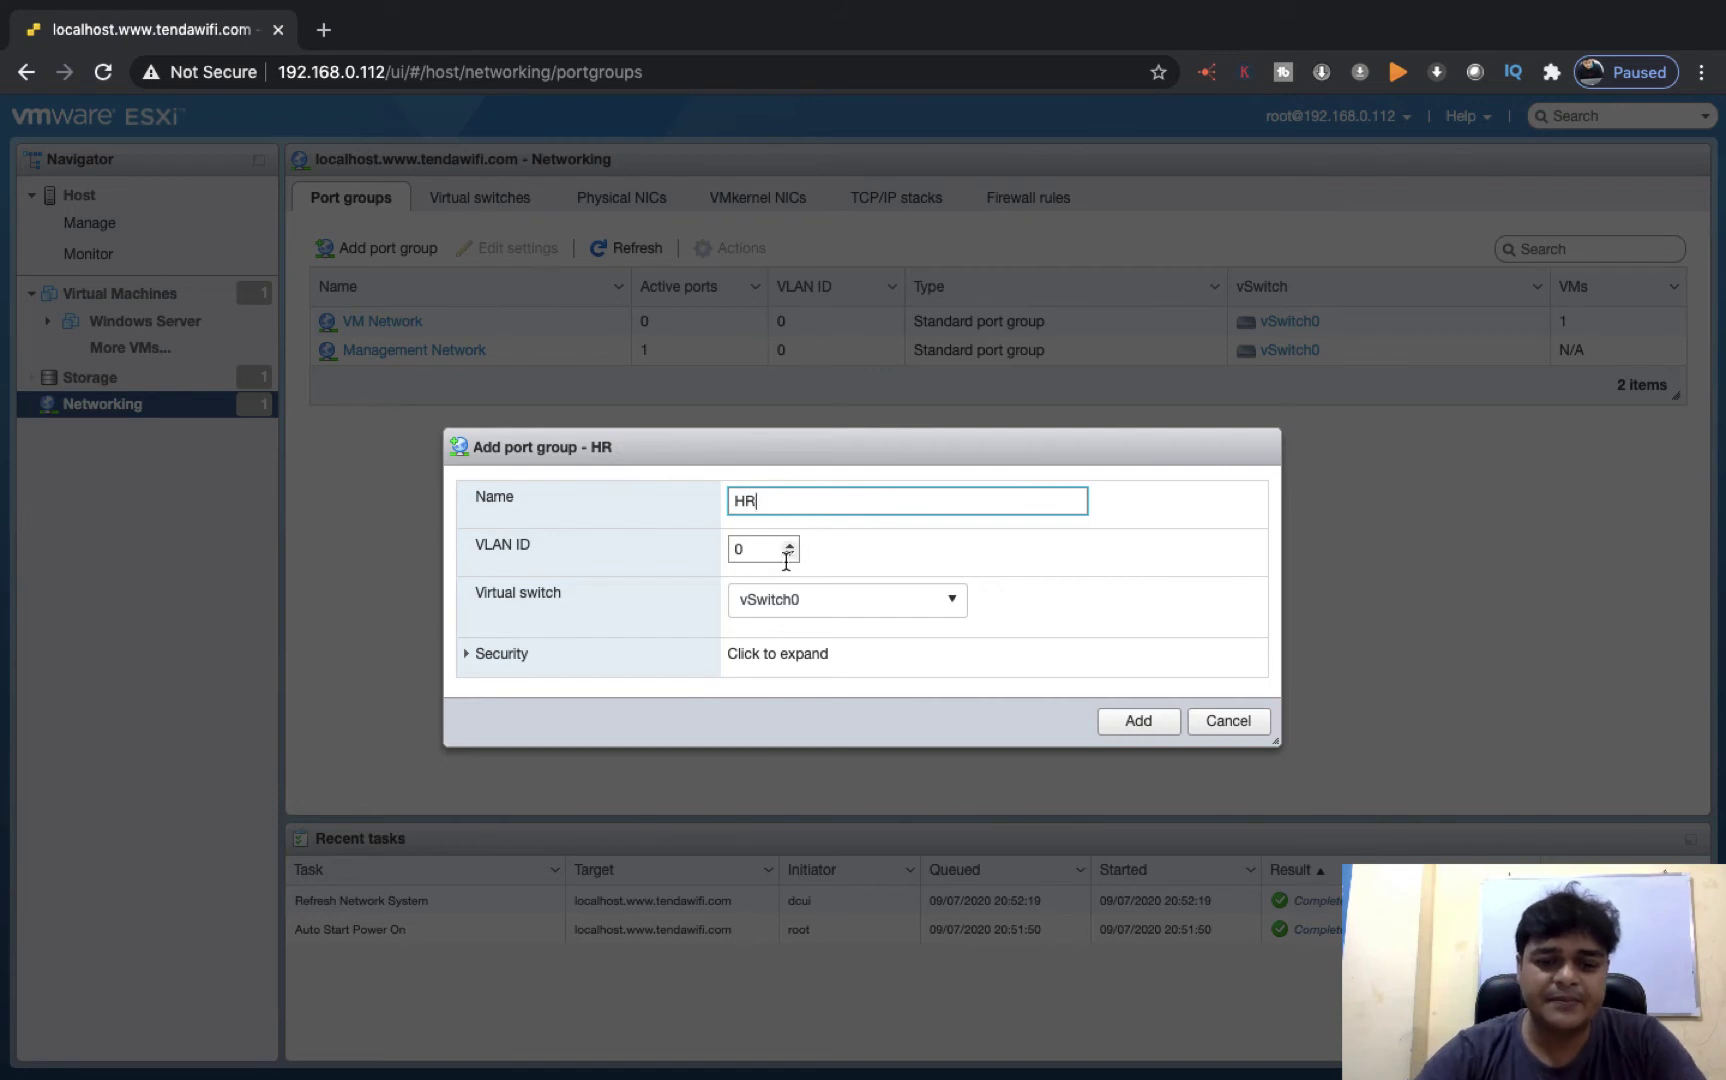
click(774, 556)
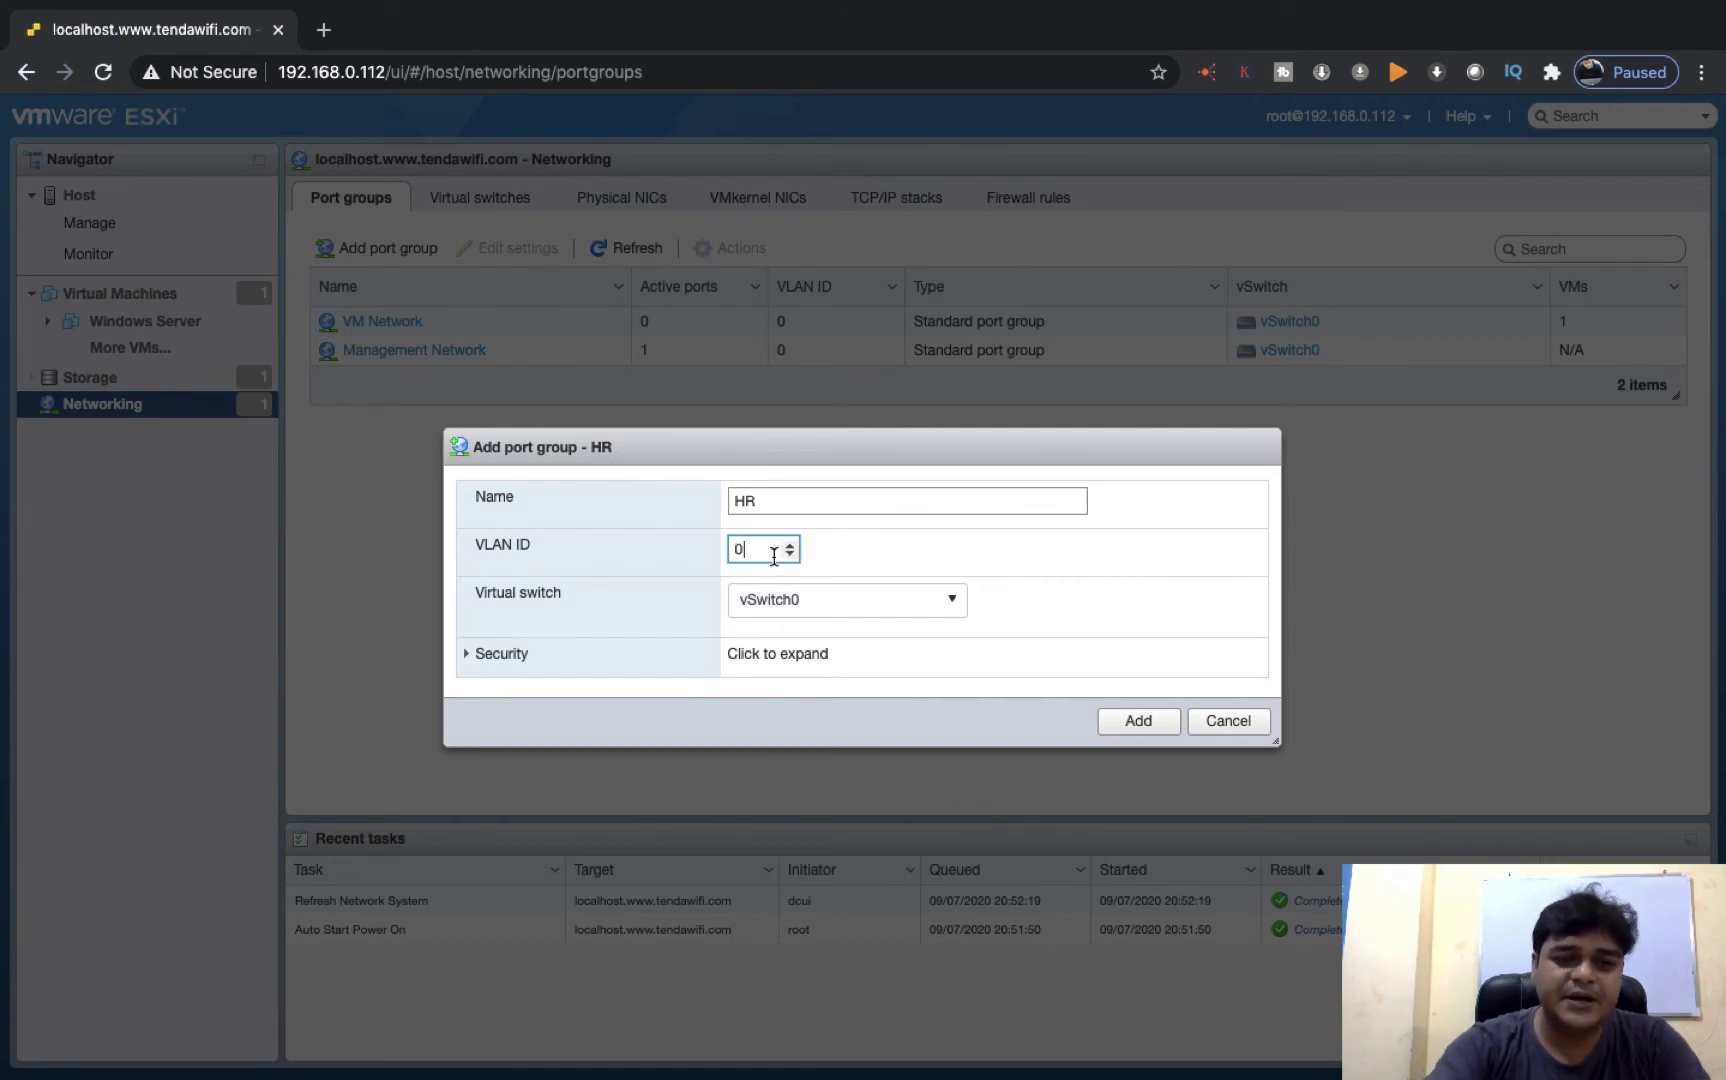
click(1045, 566)
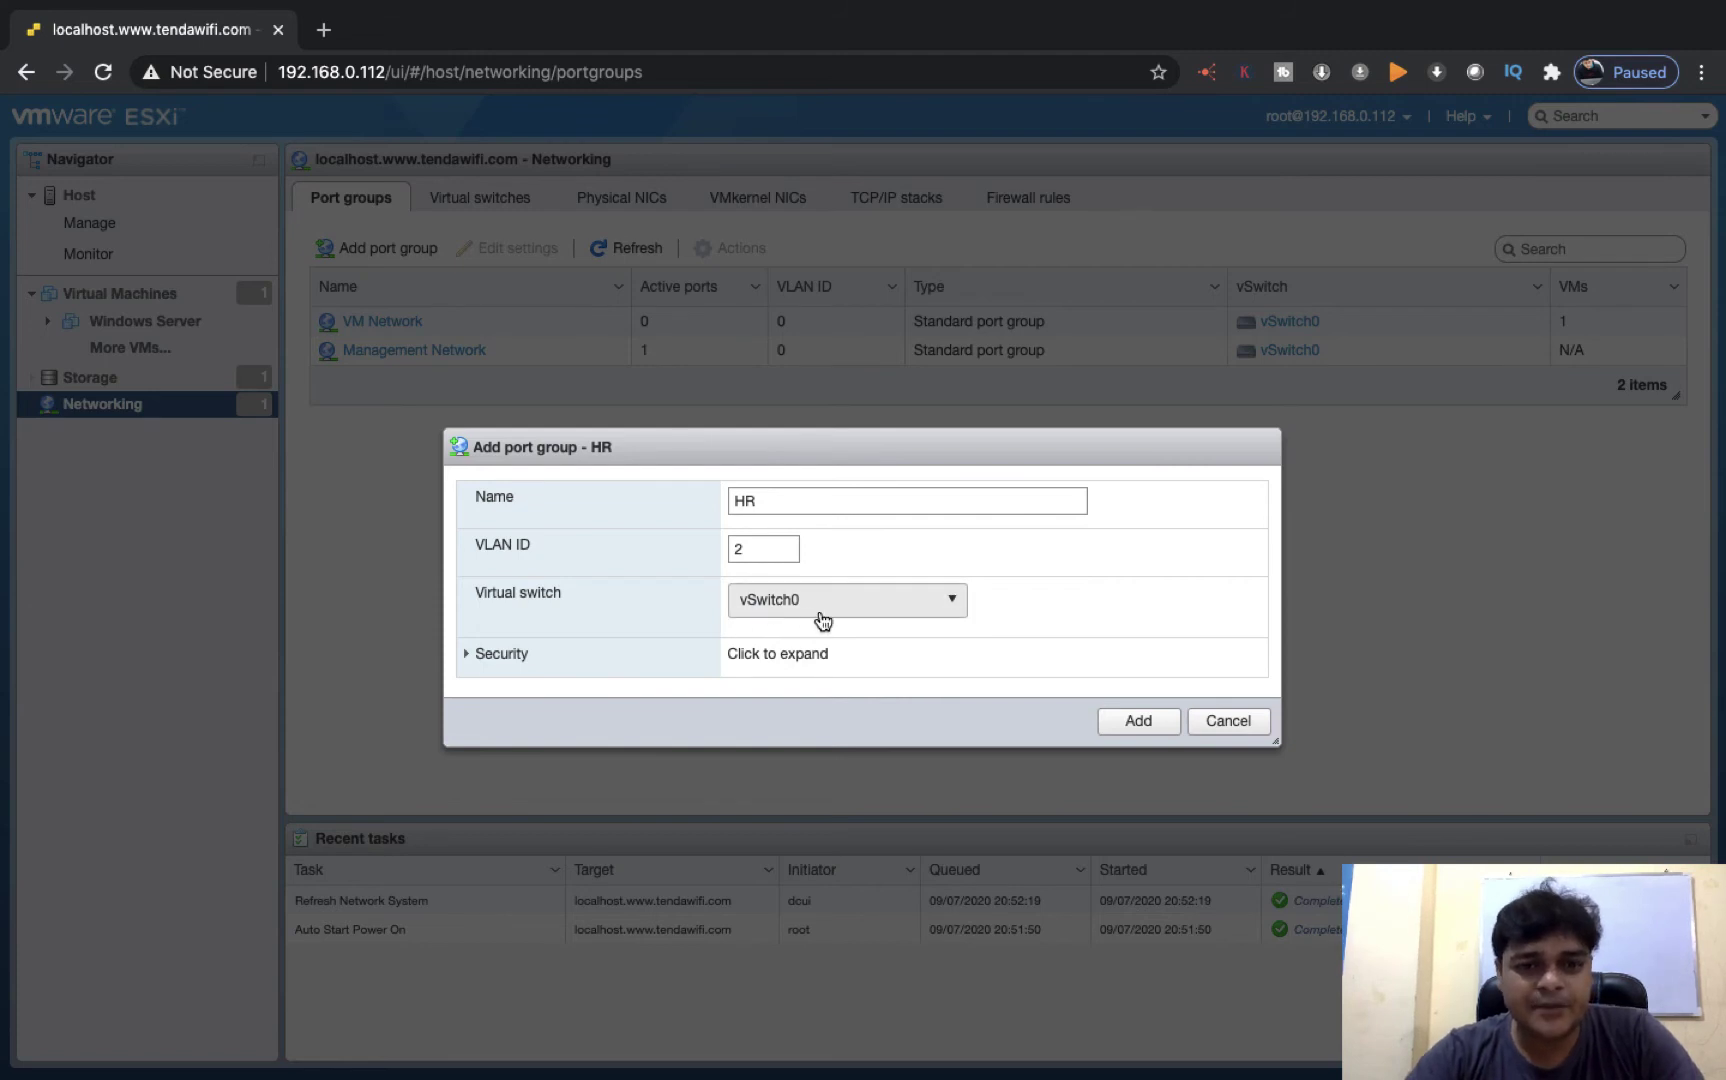
click(1136, 720)
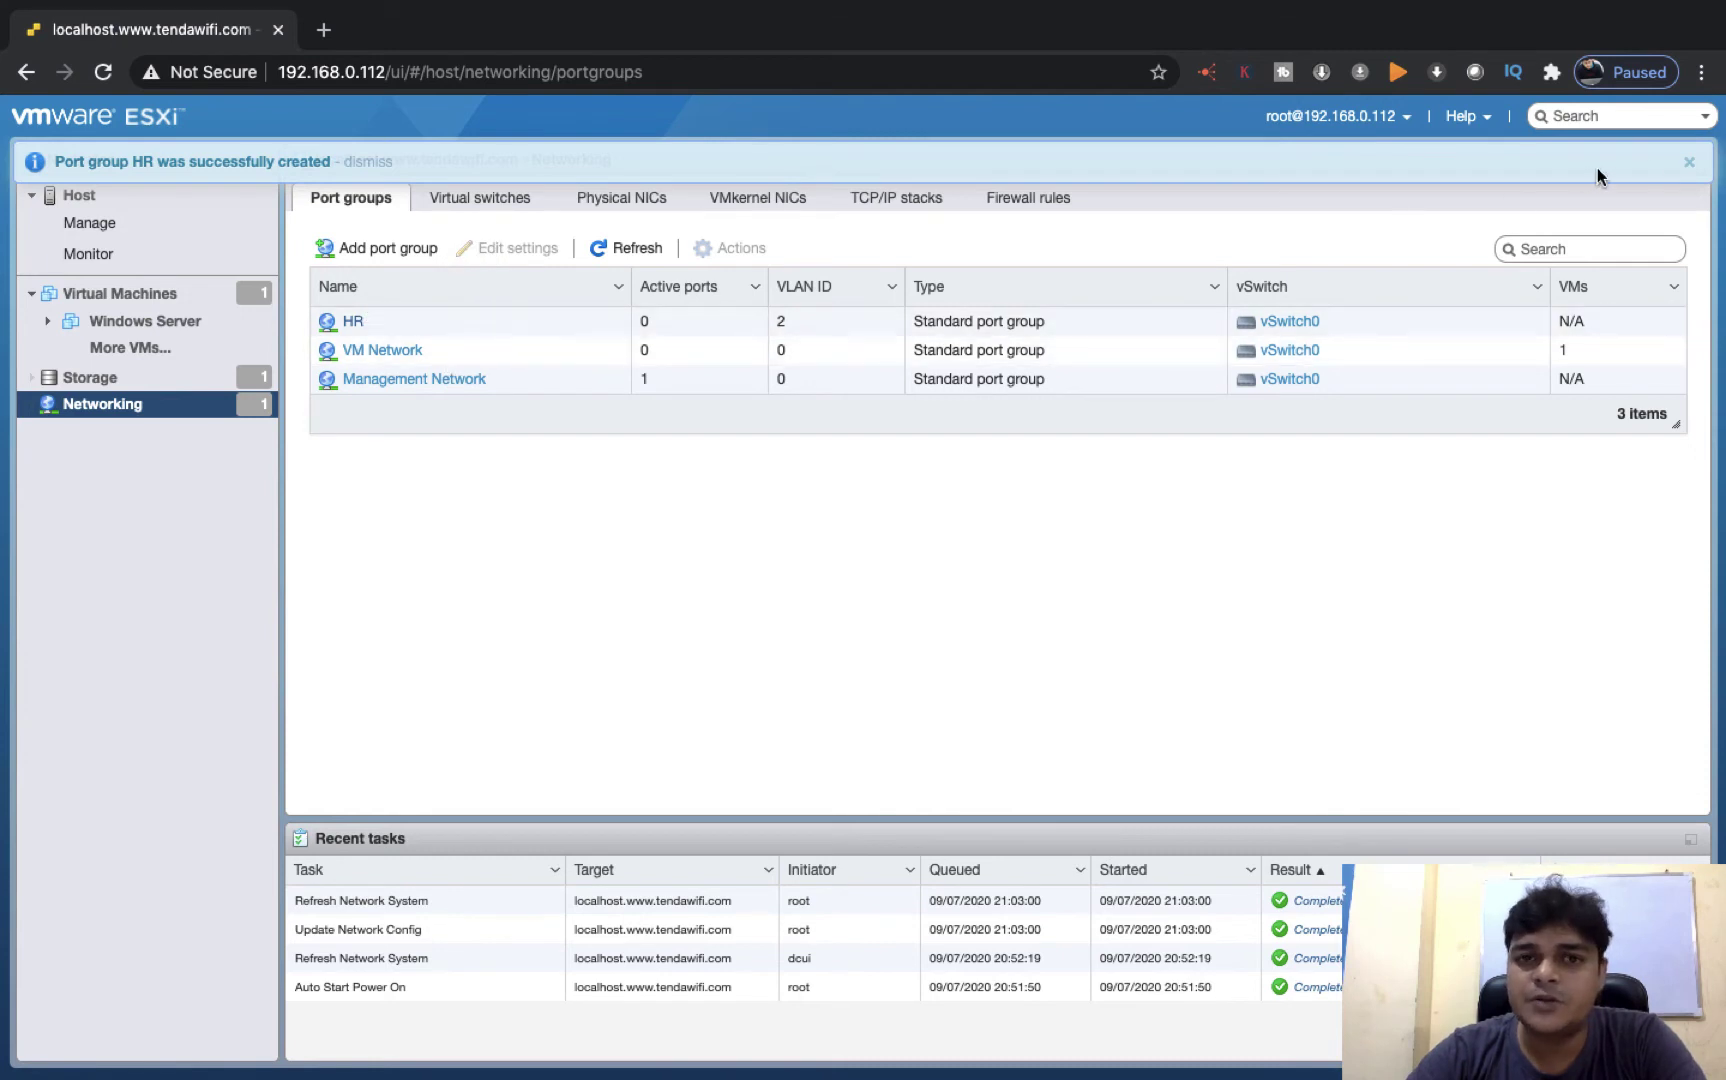
click(1694, 163)
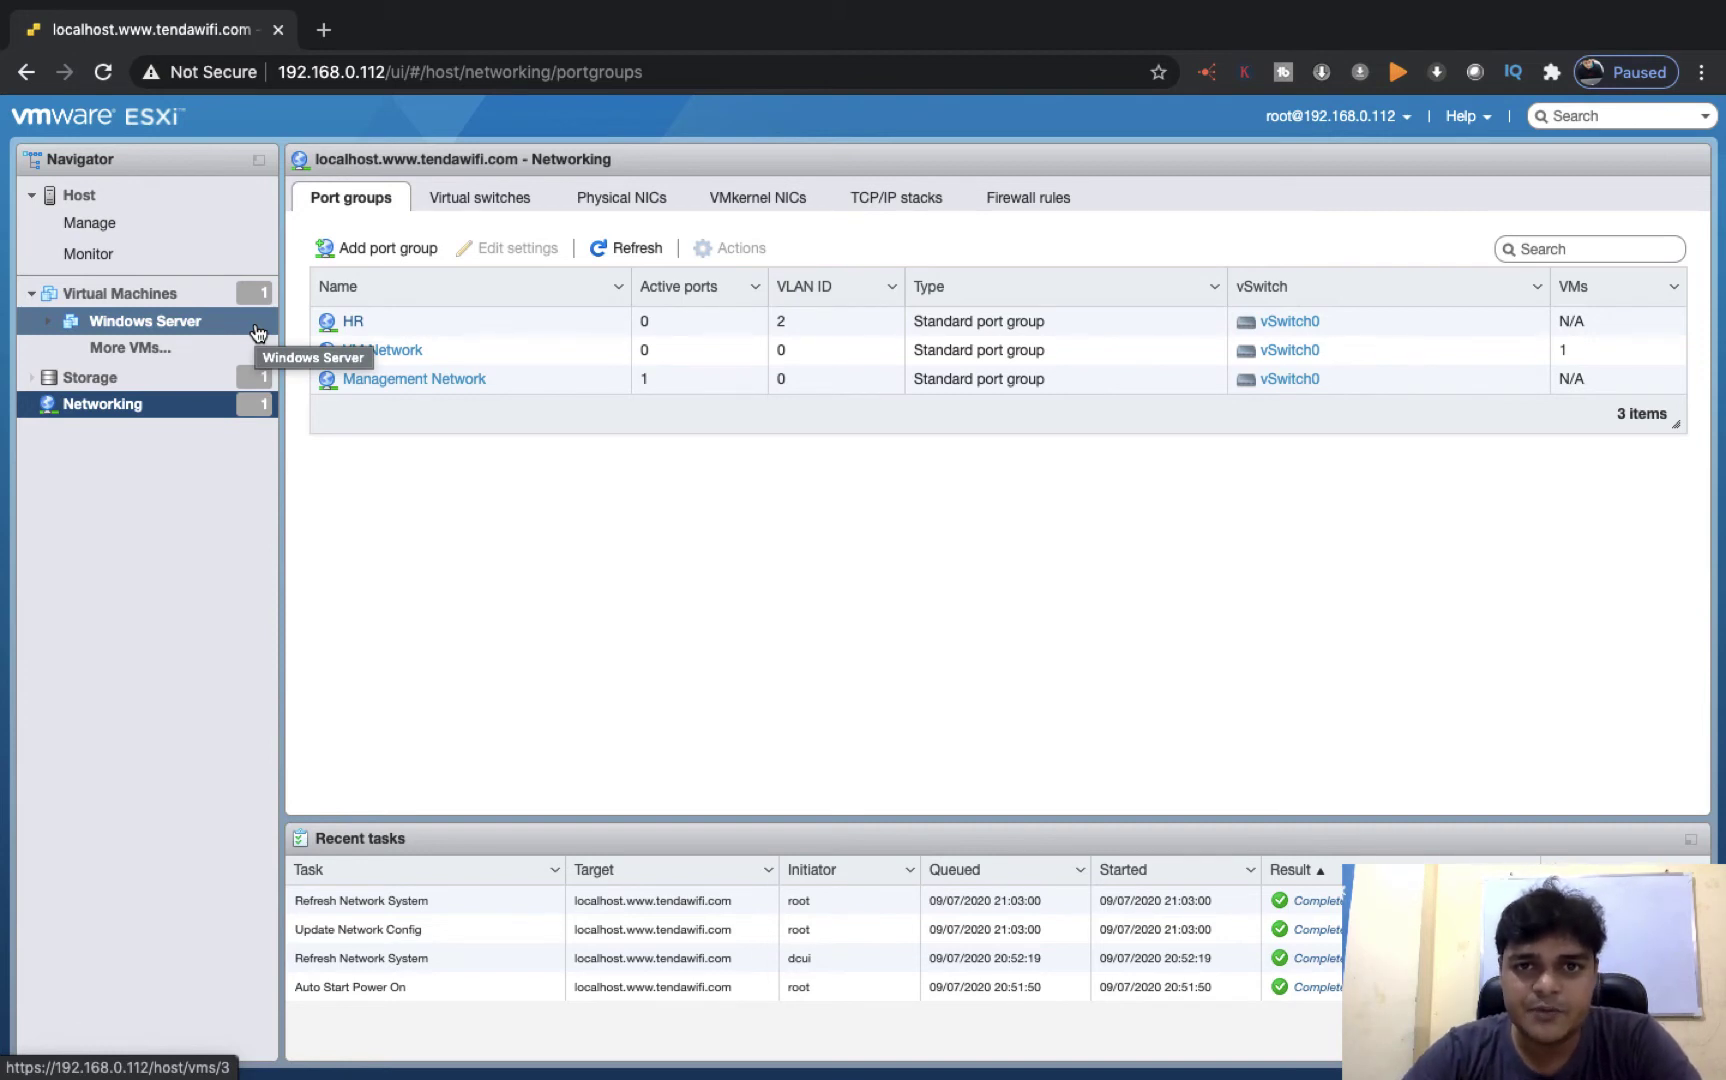
Step: Try to assign the Windows Server VM's Network Adapter 1 to the HR port group and refresh the port groups
click(143, 321)
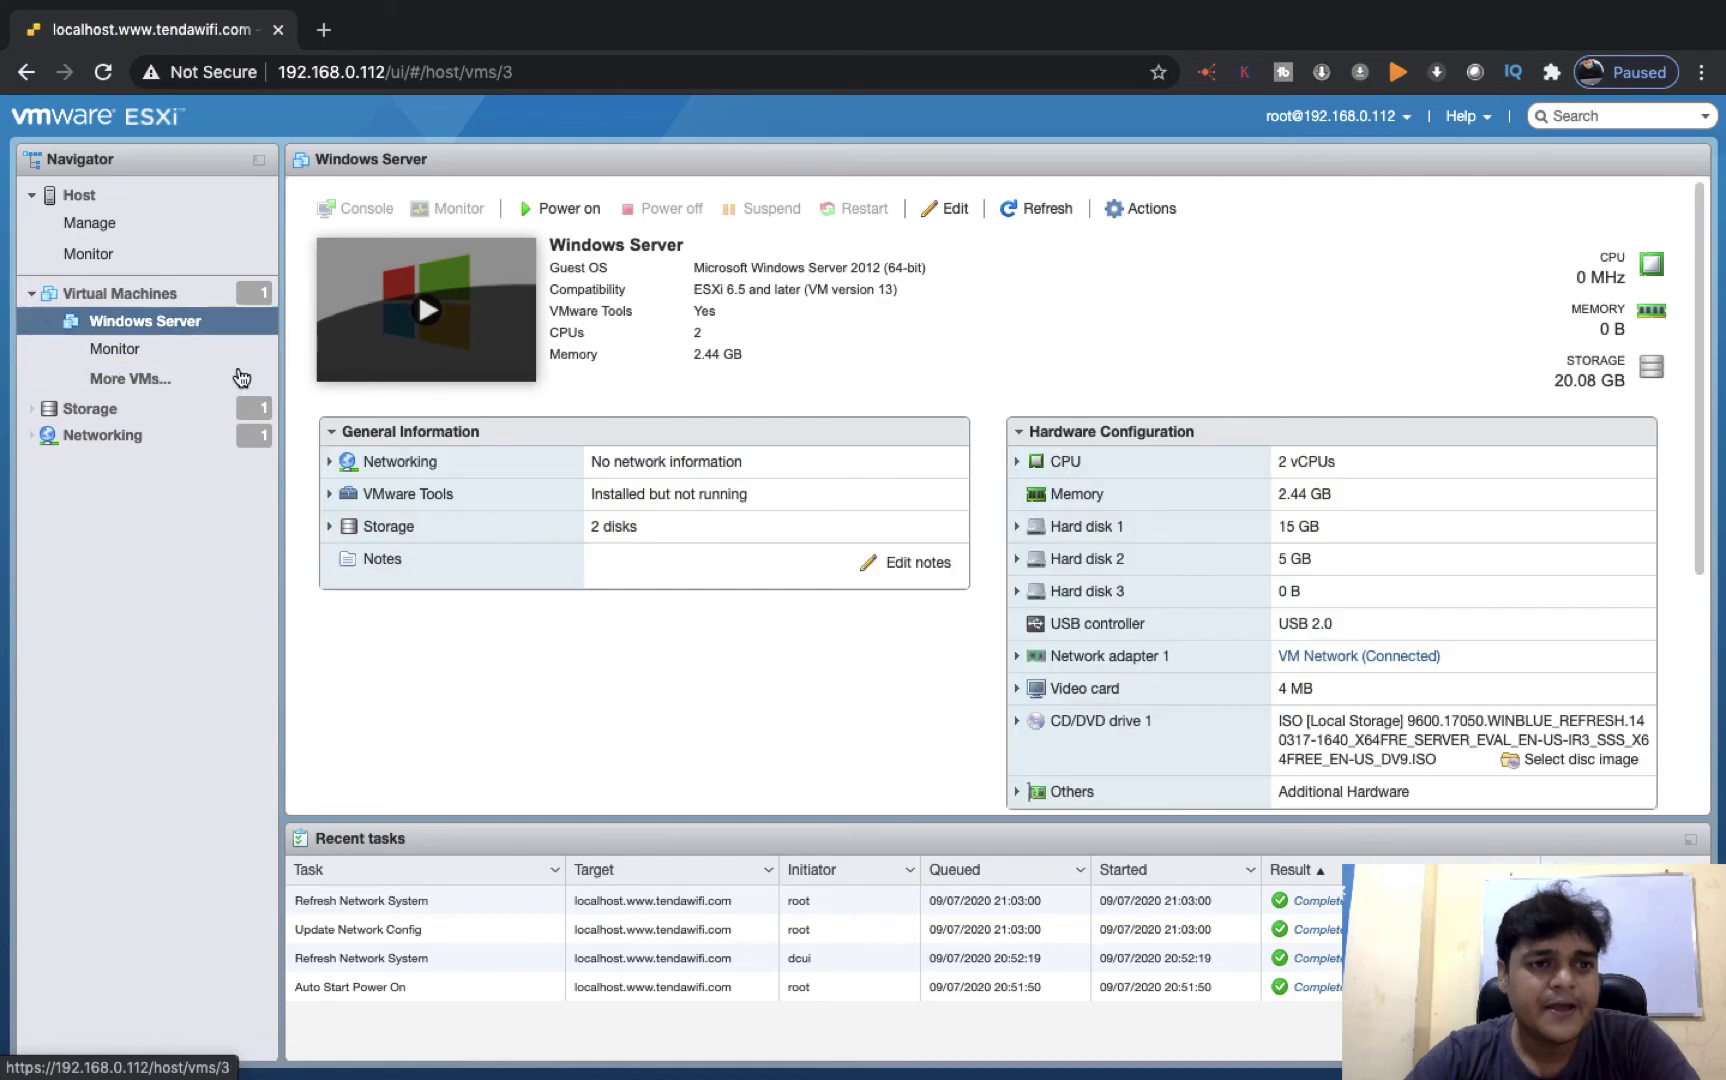
click(108, 435)
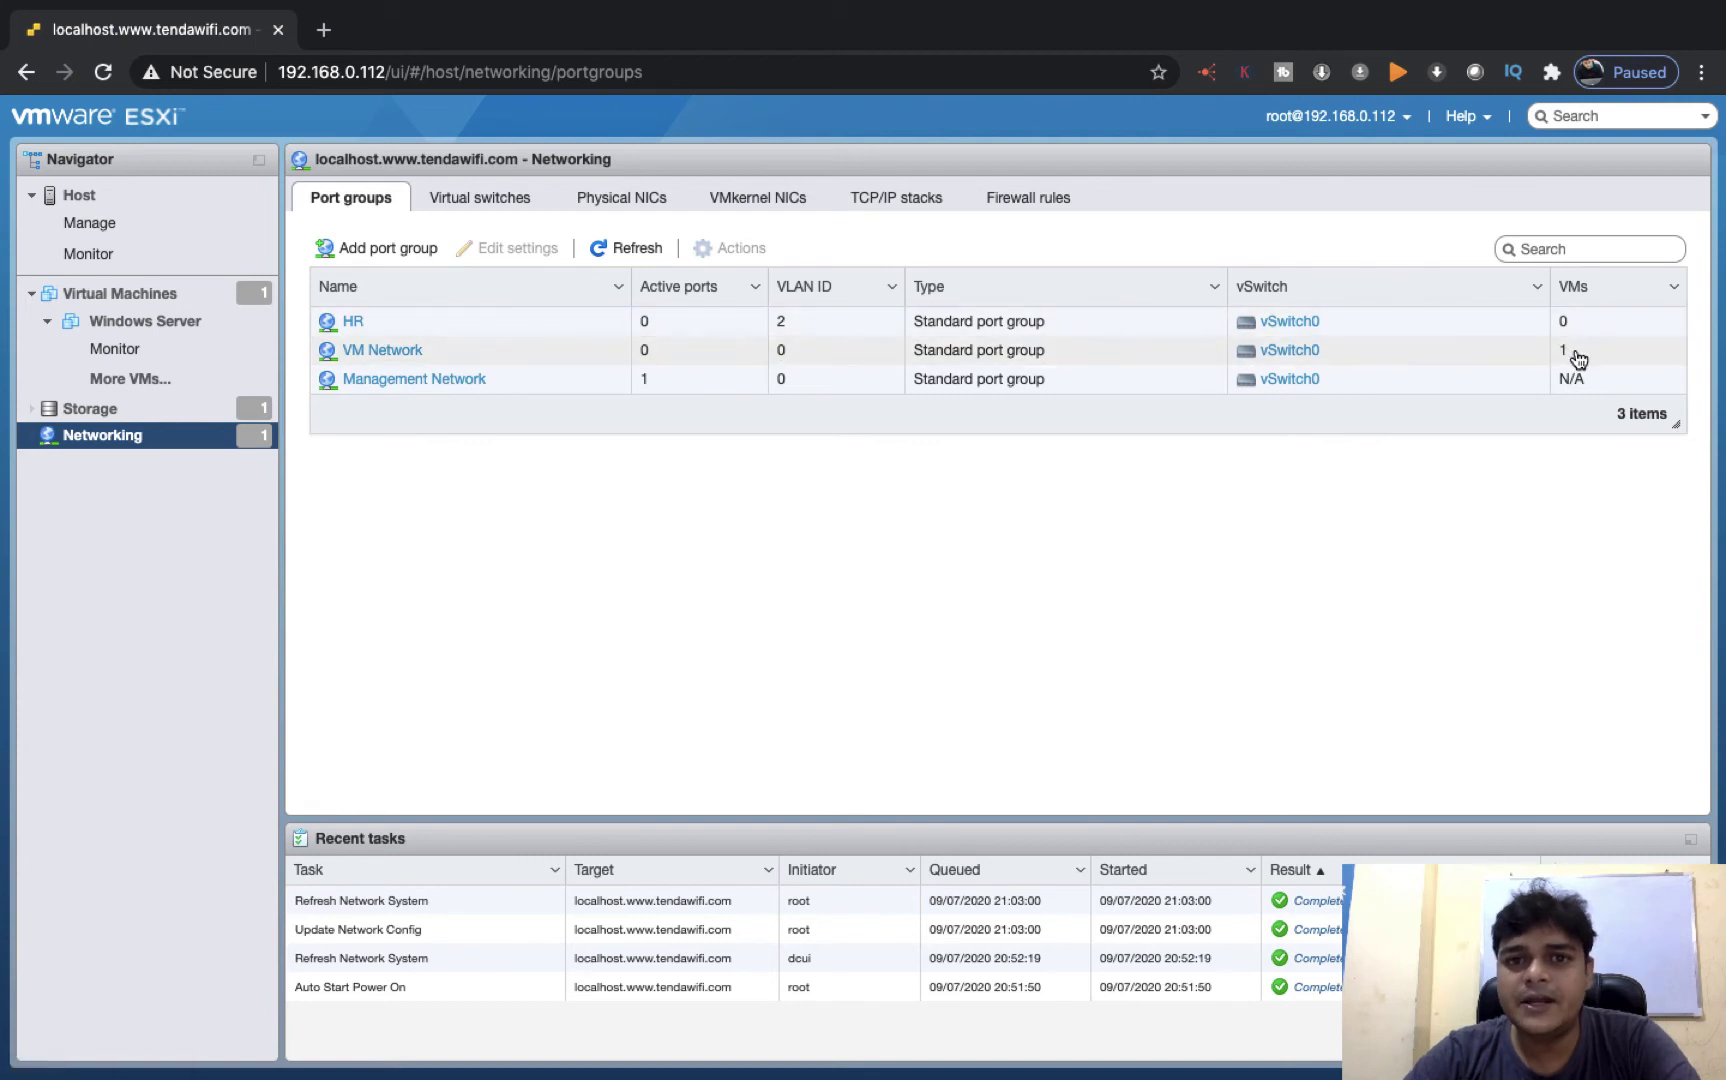
right_click(167, 329)
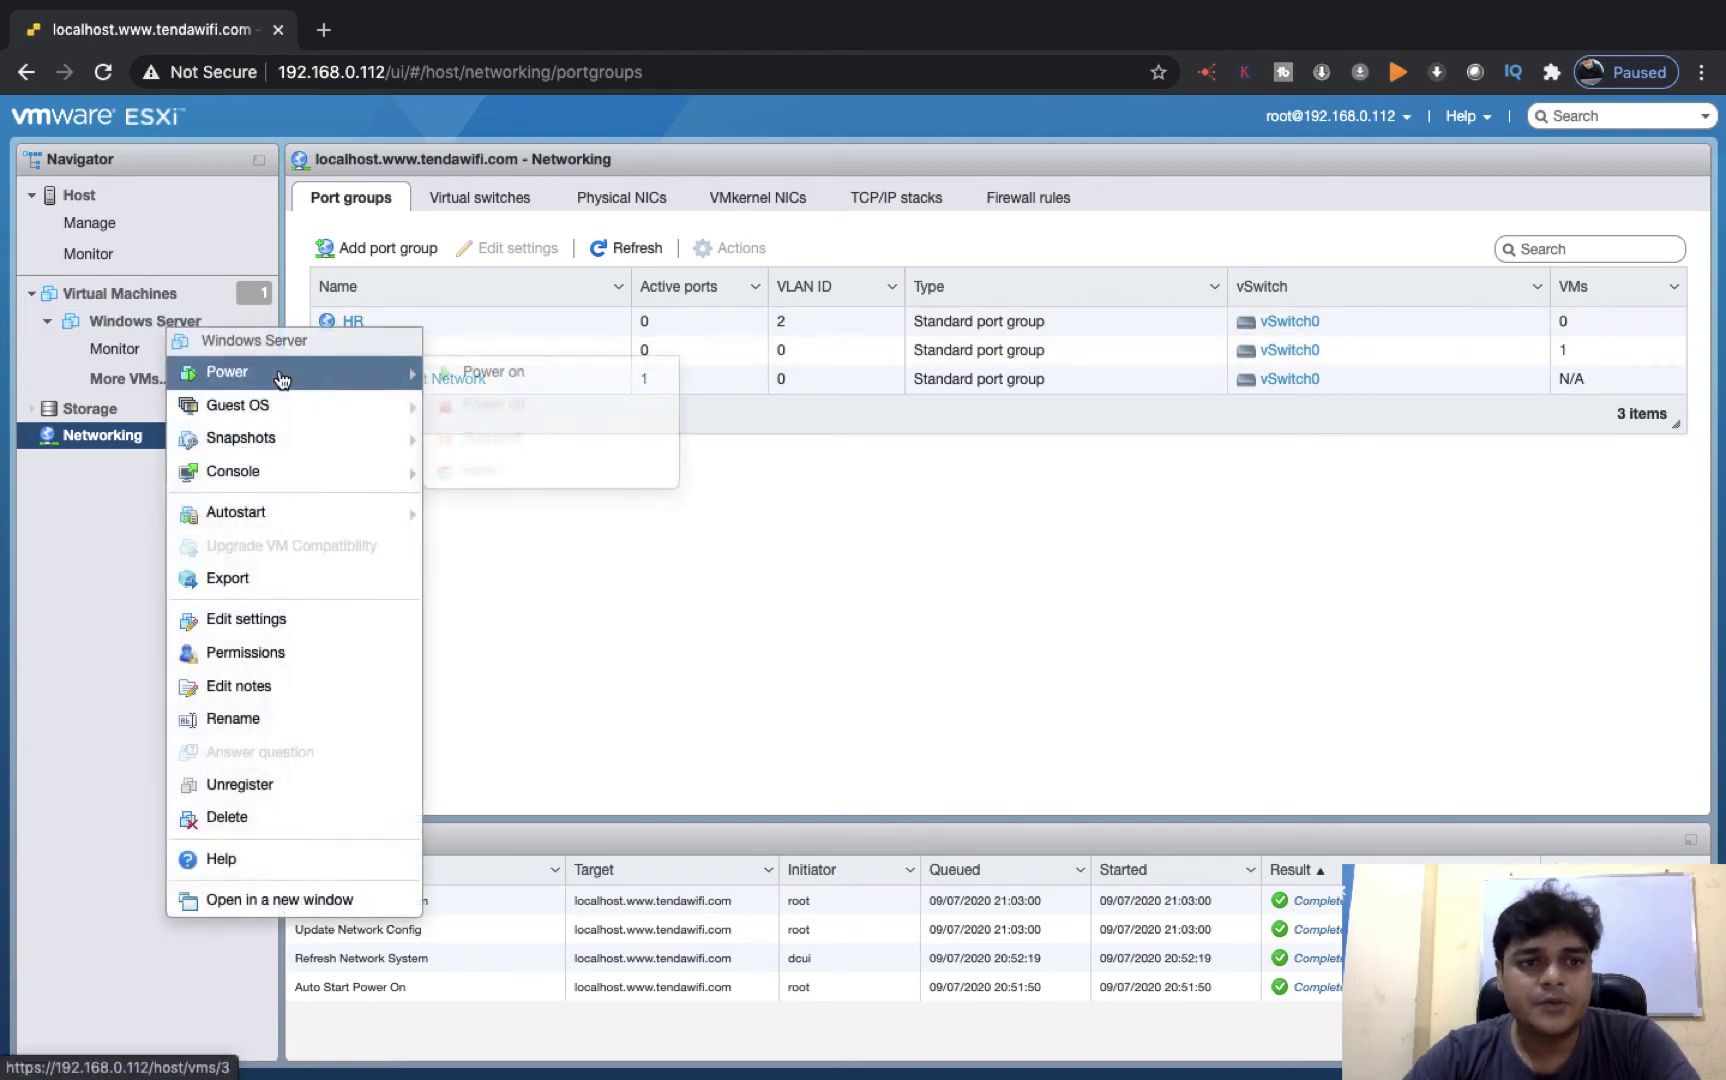
click(251, 624)
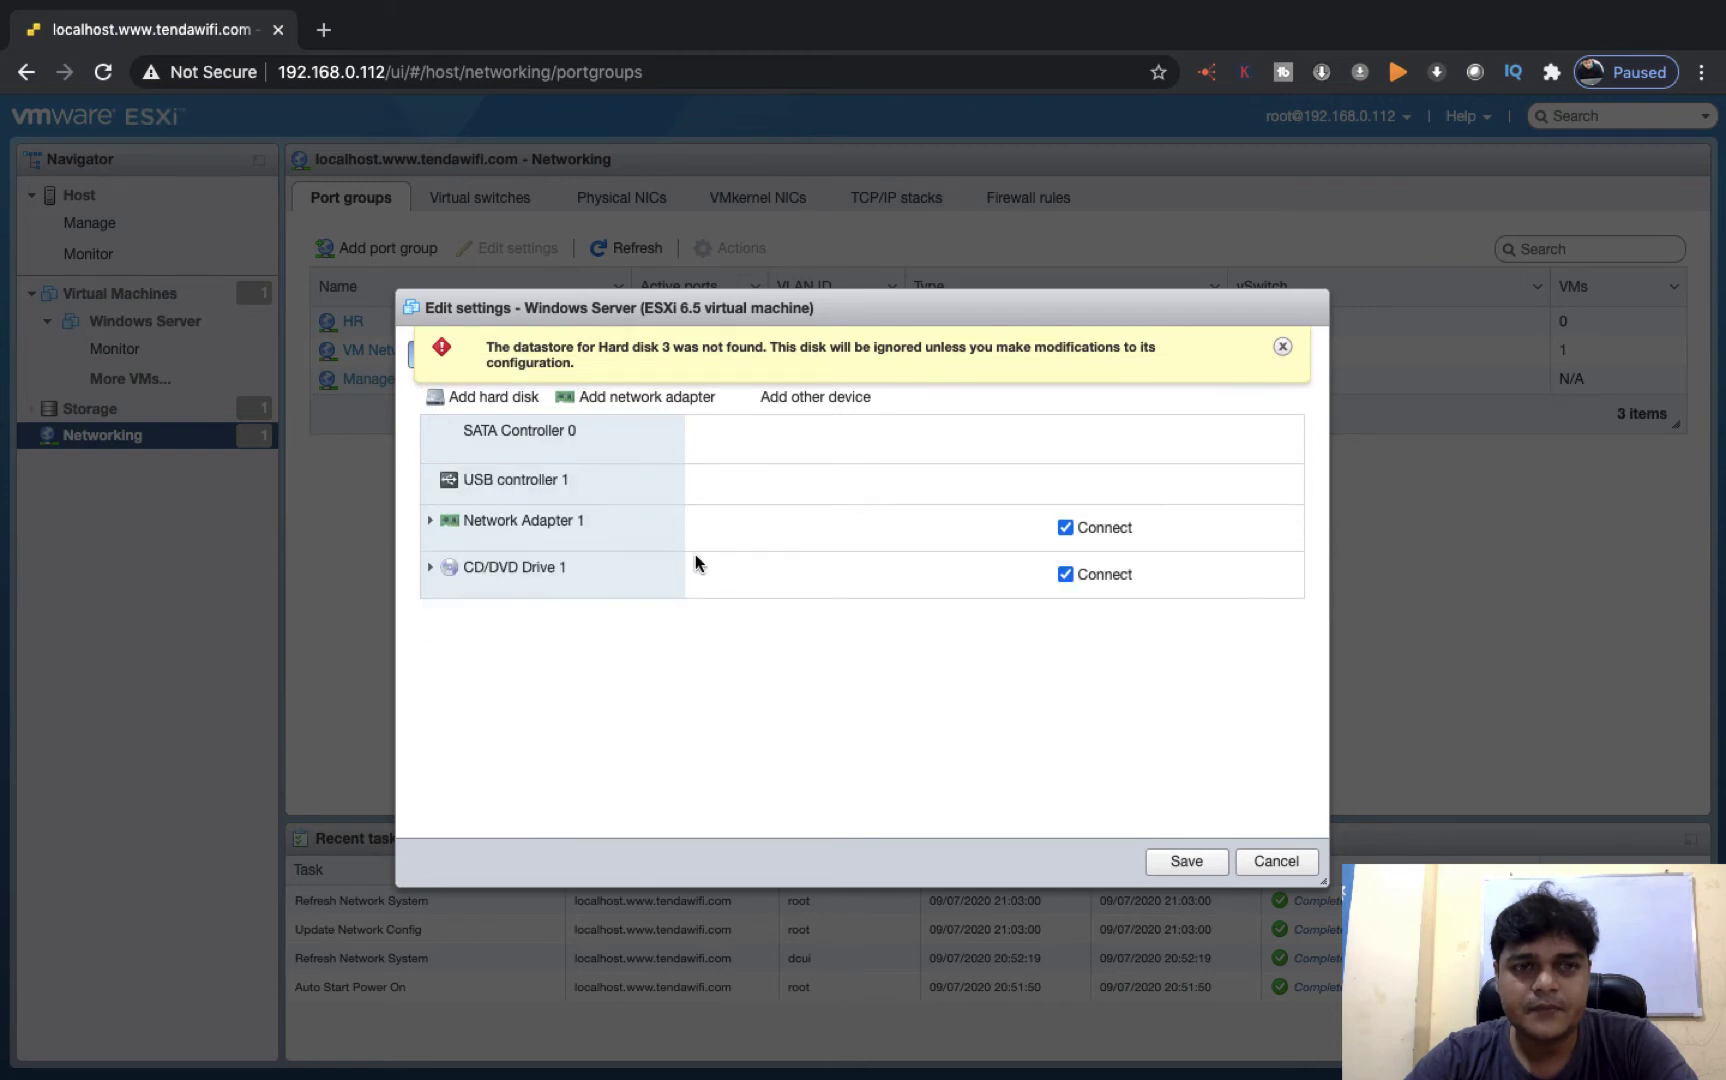
click(1282, 346)
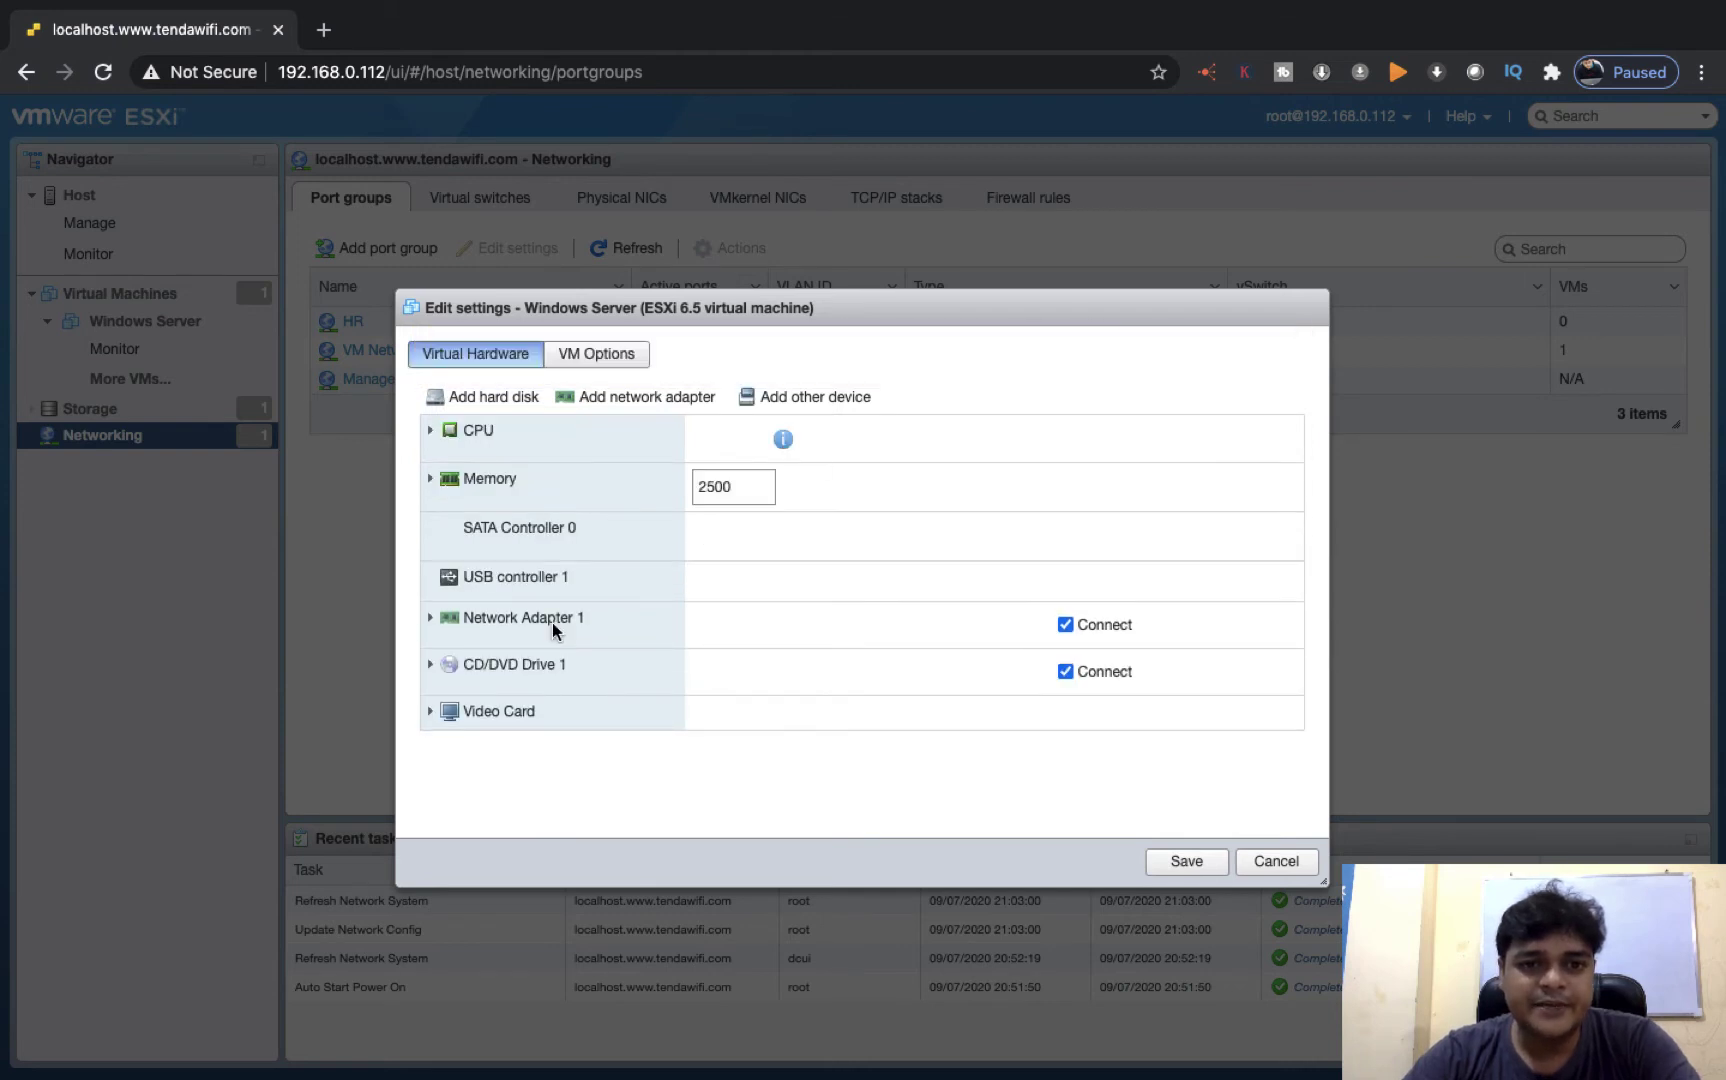
scroll(480, 697, down, 2)
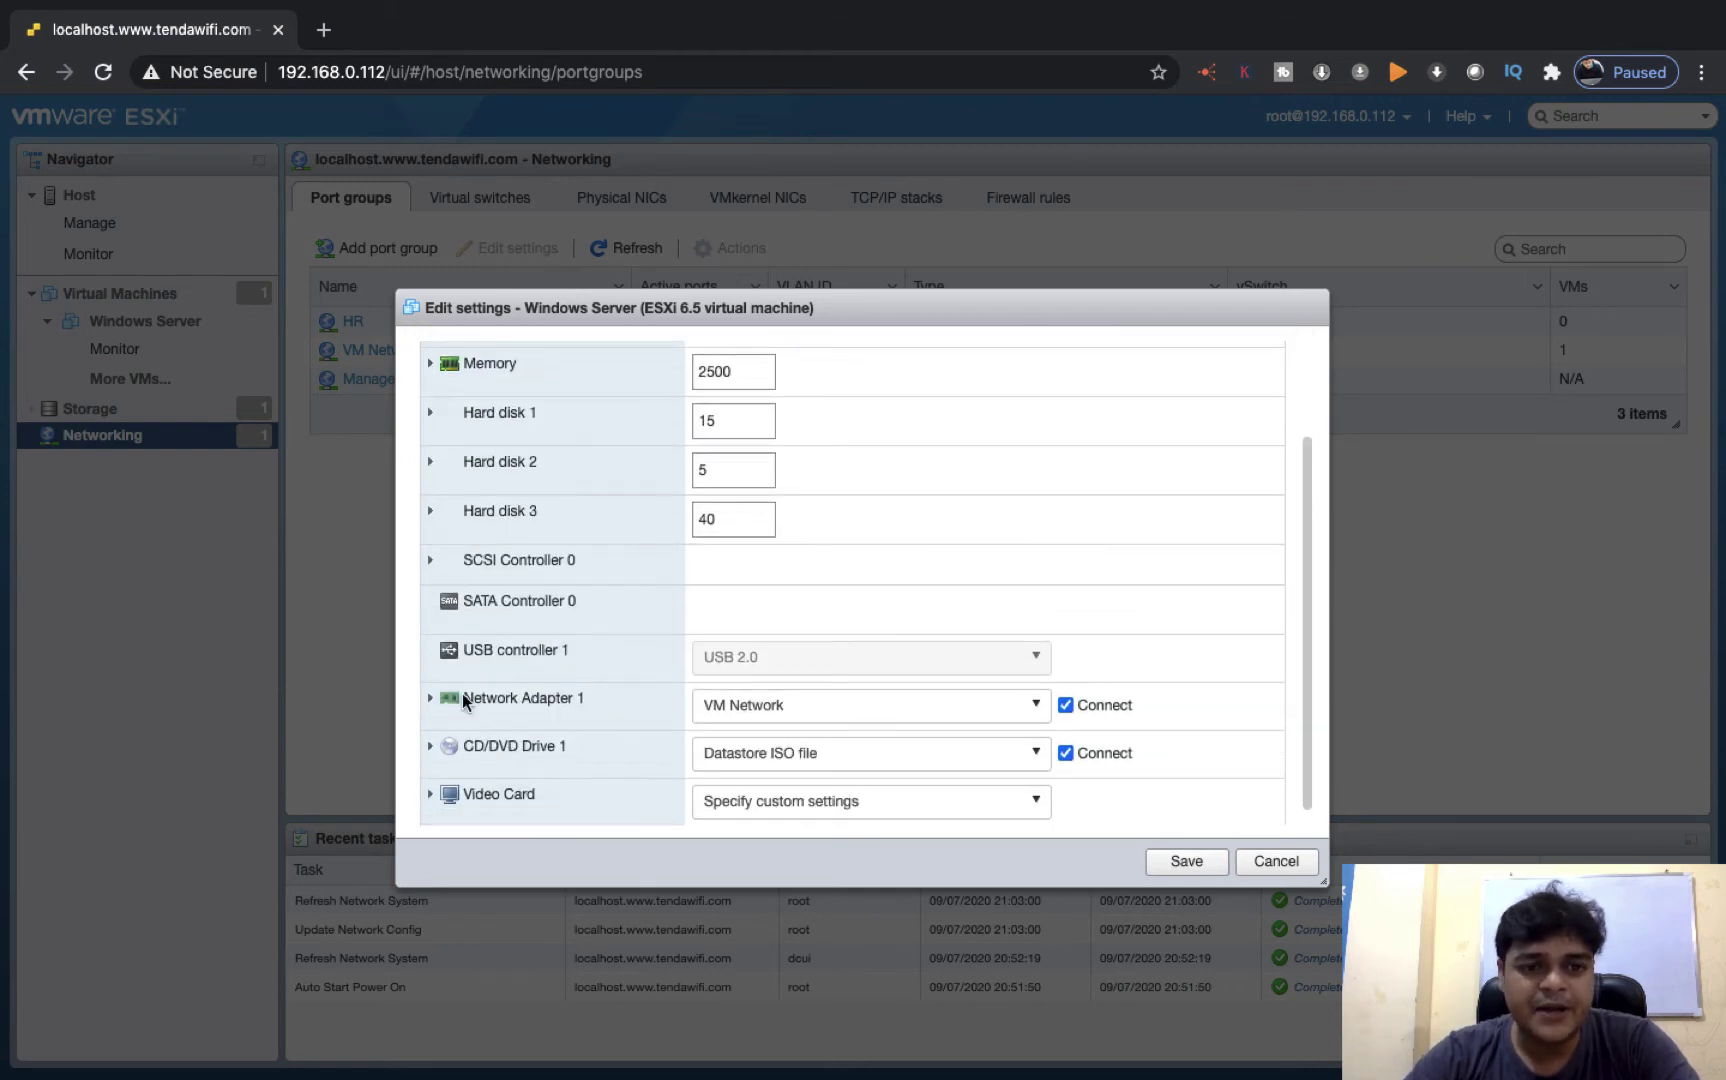
click(766, 713)
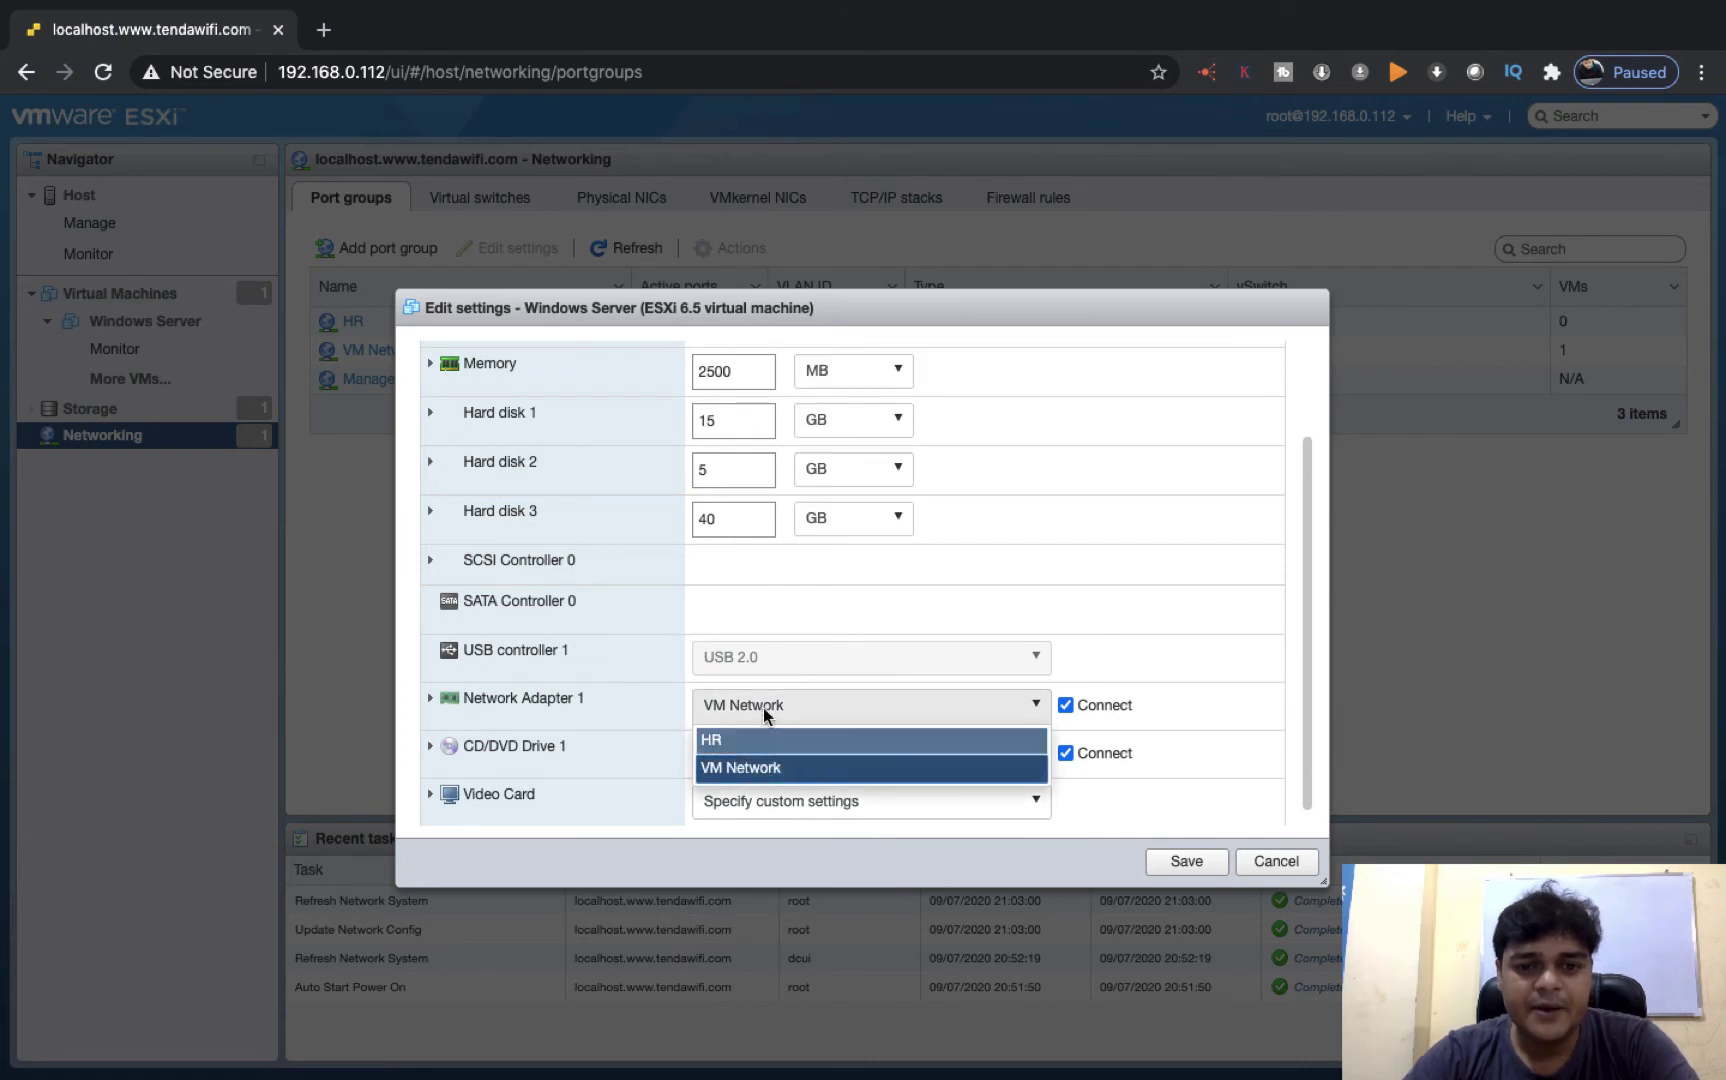
click(764, 738)
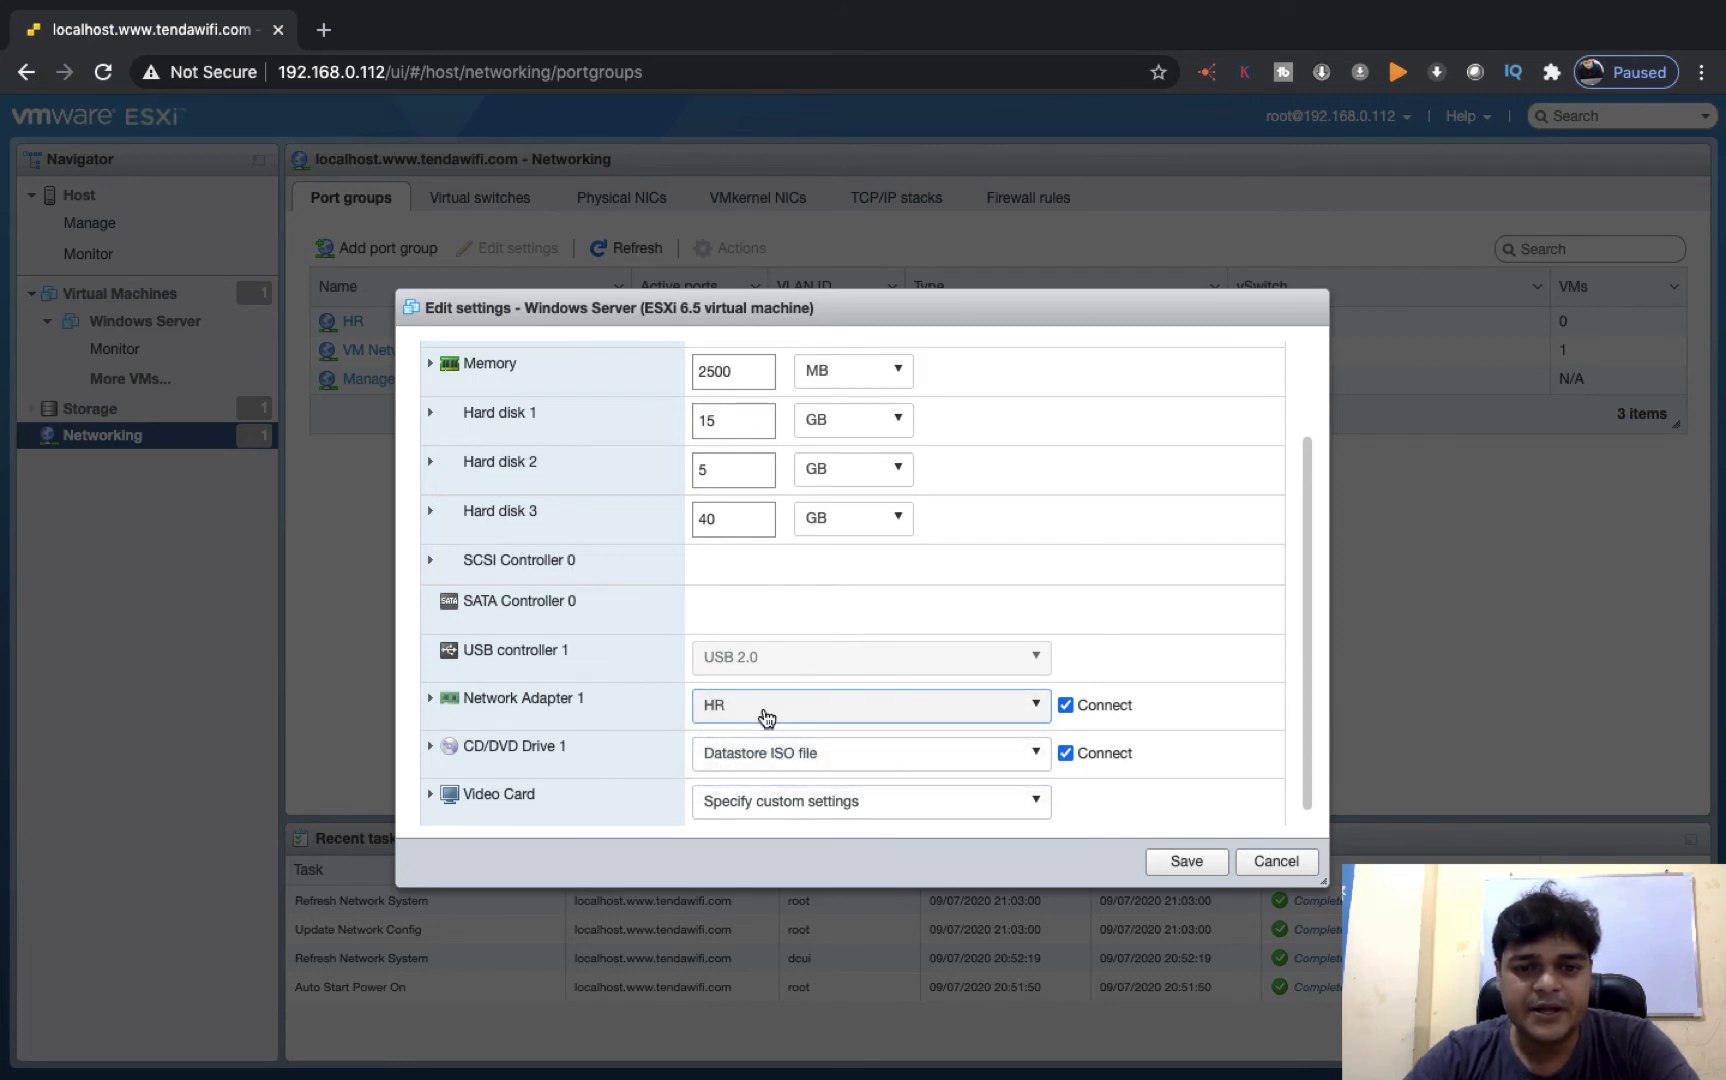
click(1187, 865)
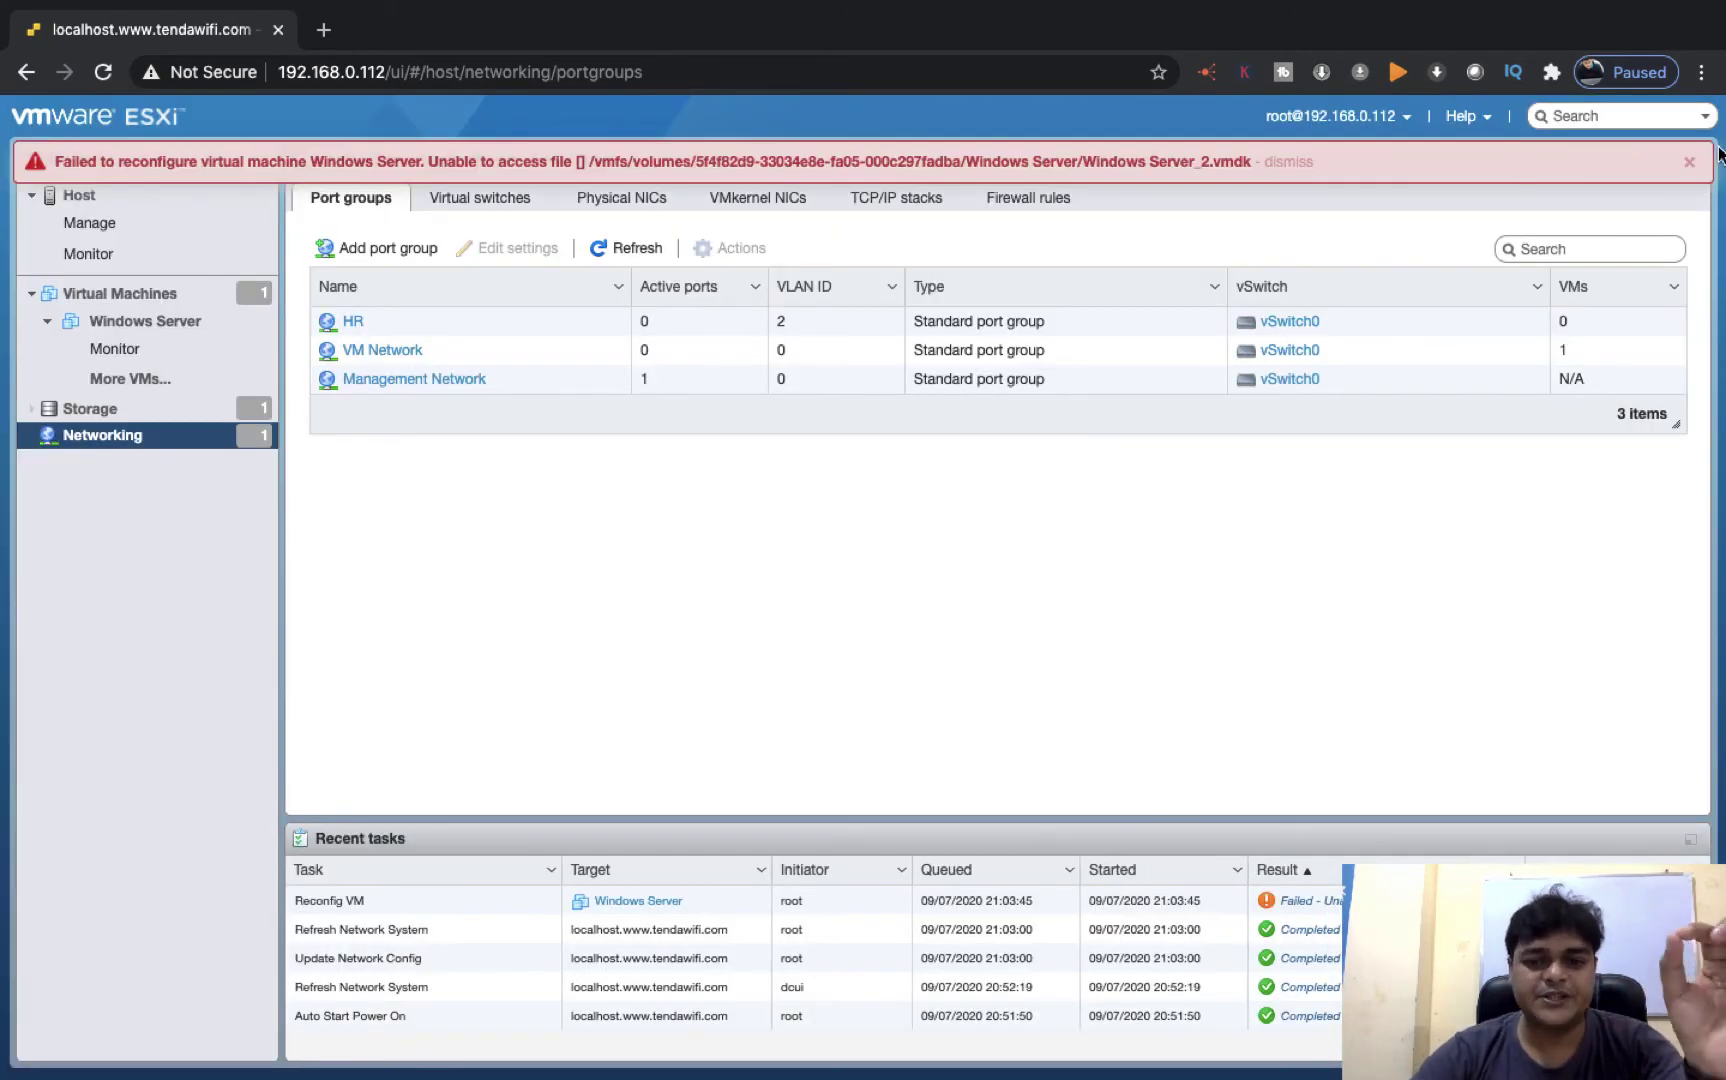
click(1689, 162)
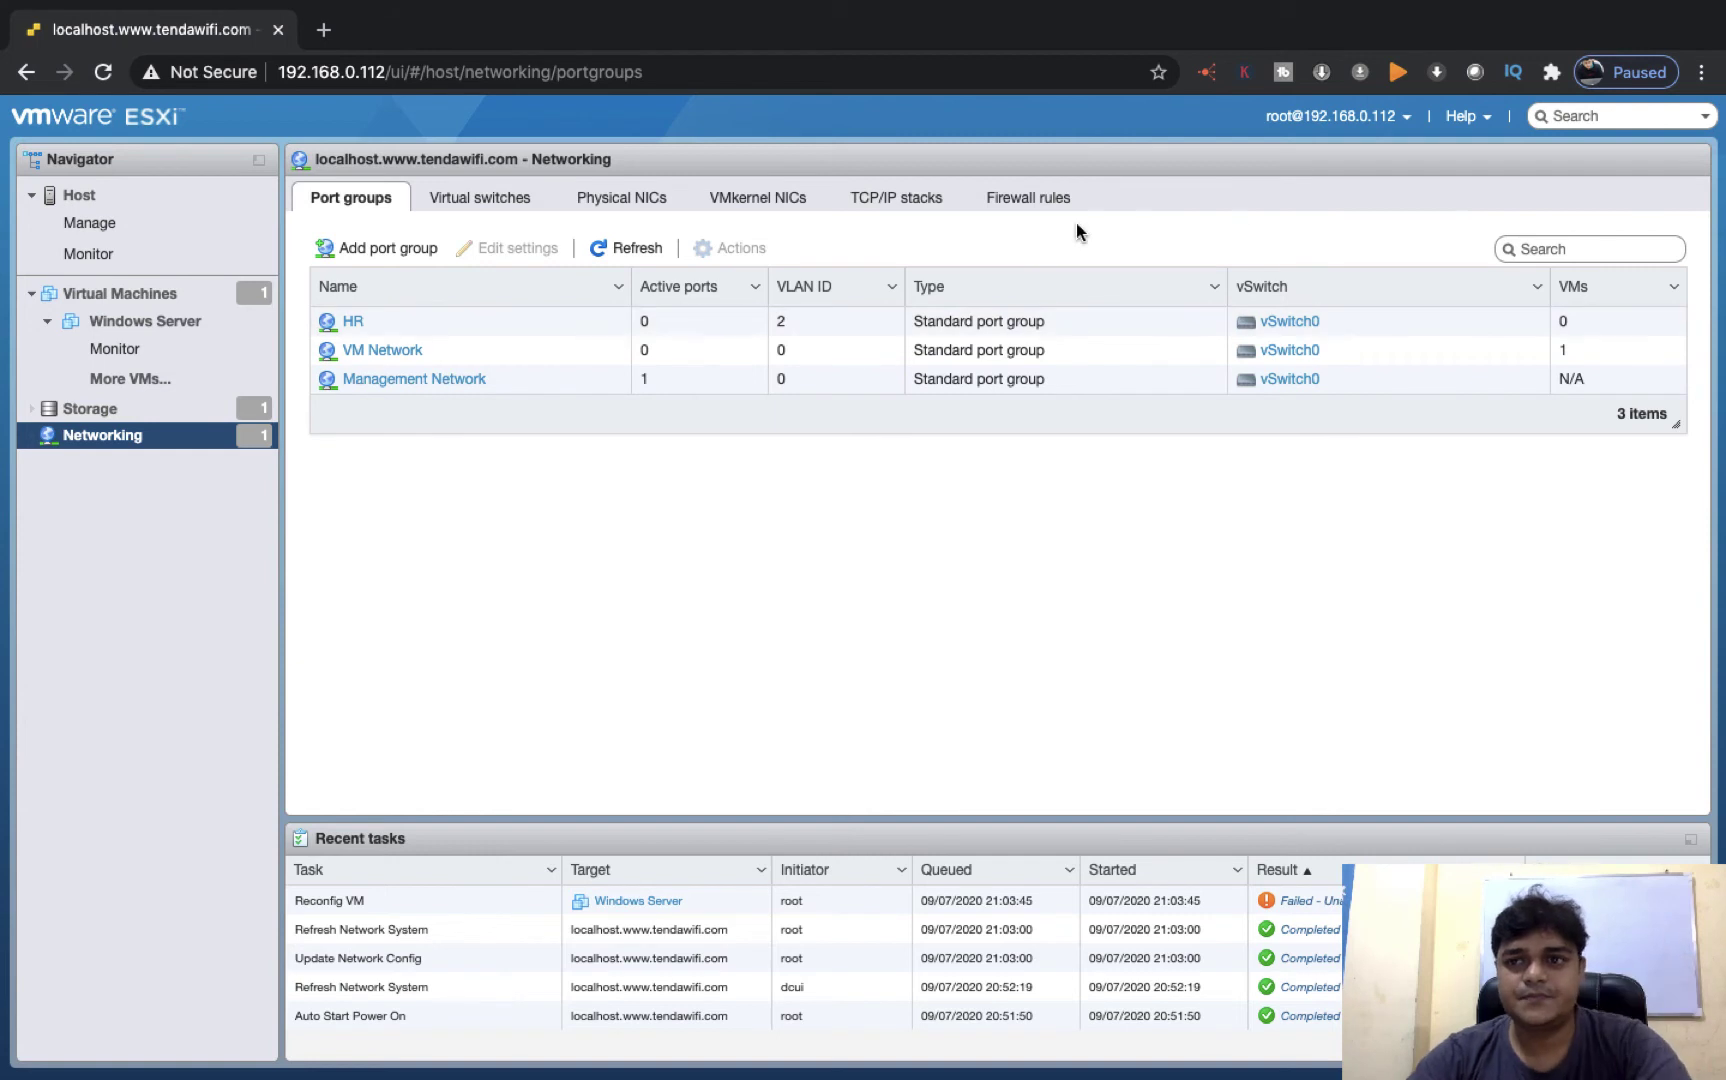
click(612, 251)
click(612, 251)
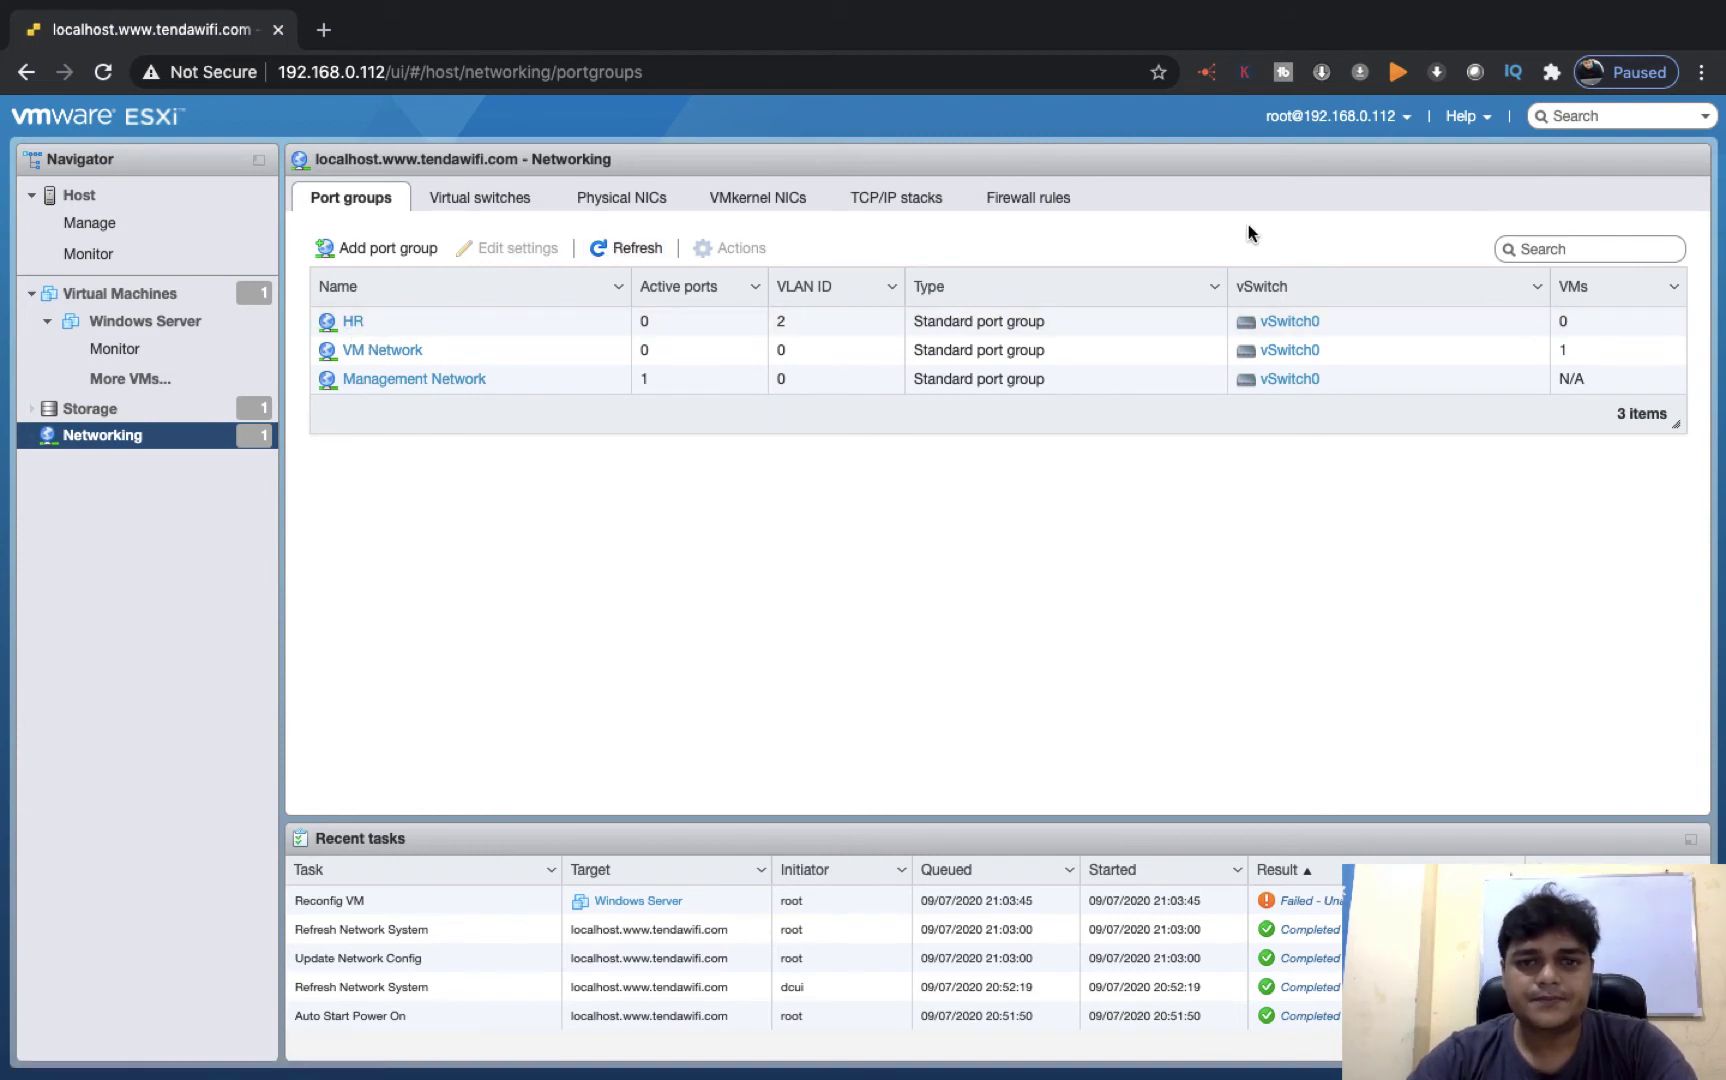
right_click(156, 318)
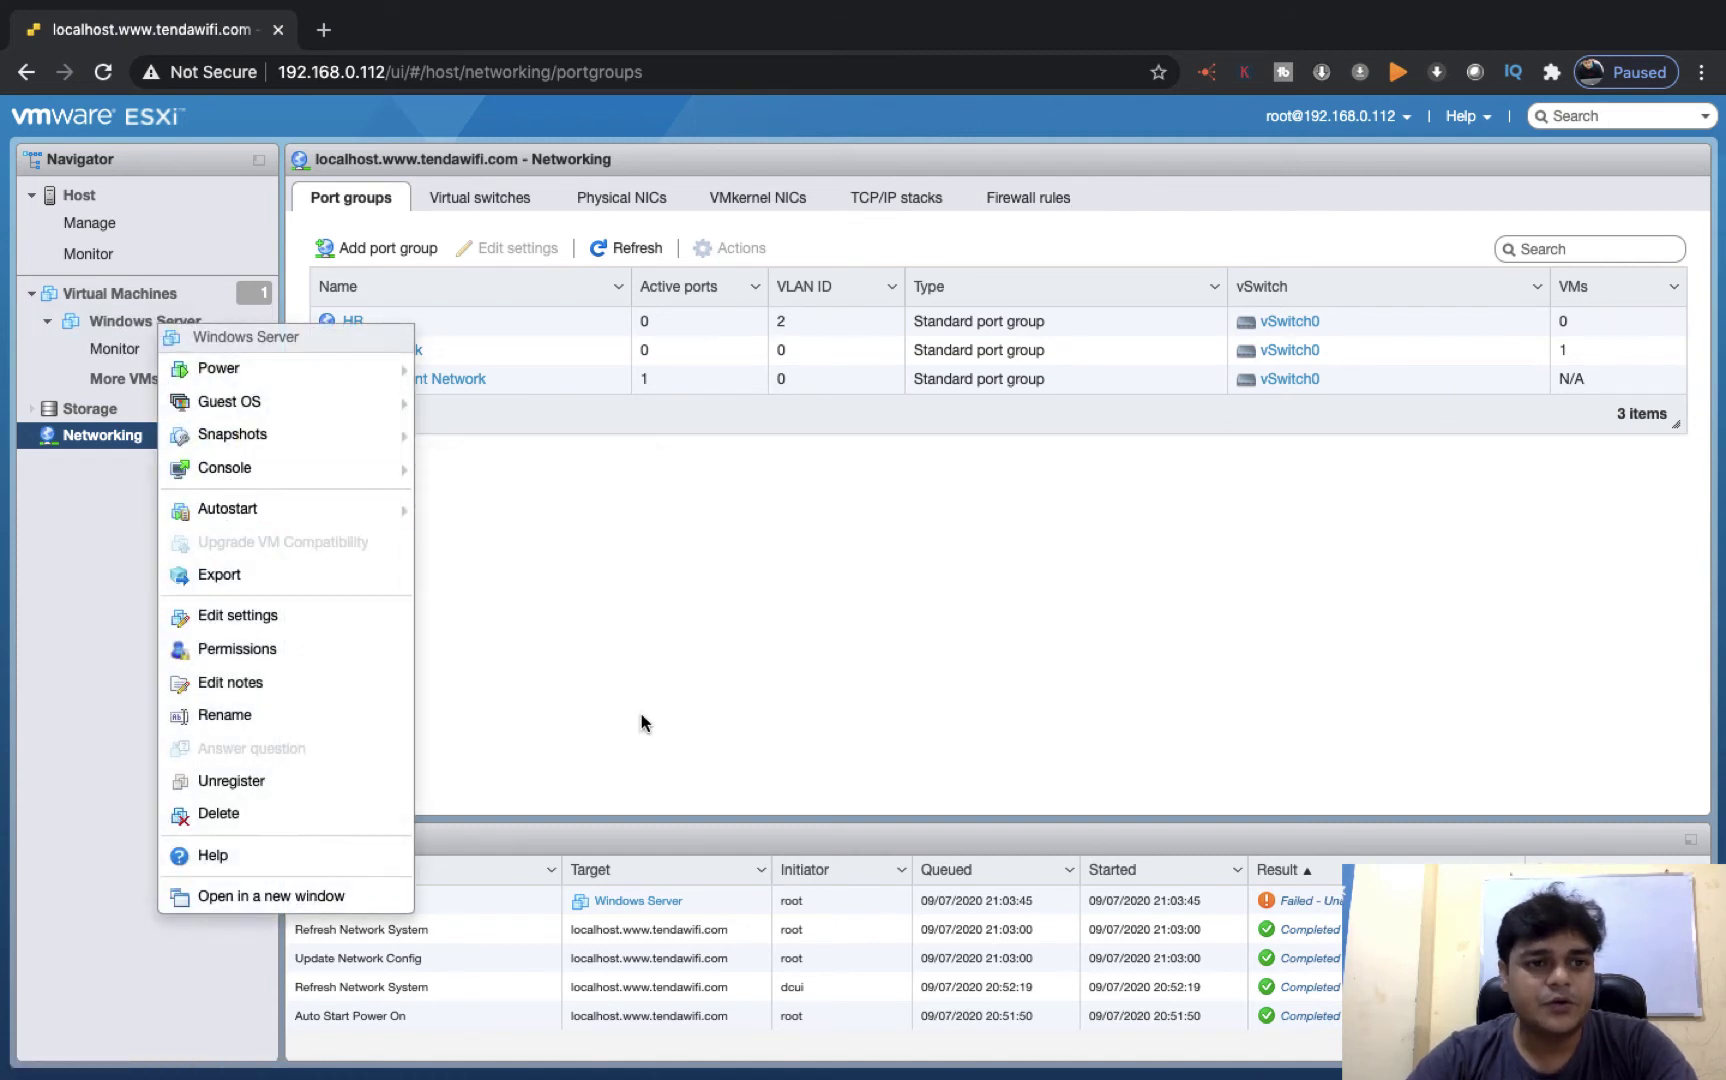
click(788, 657)
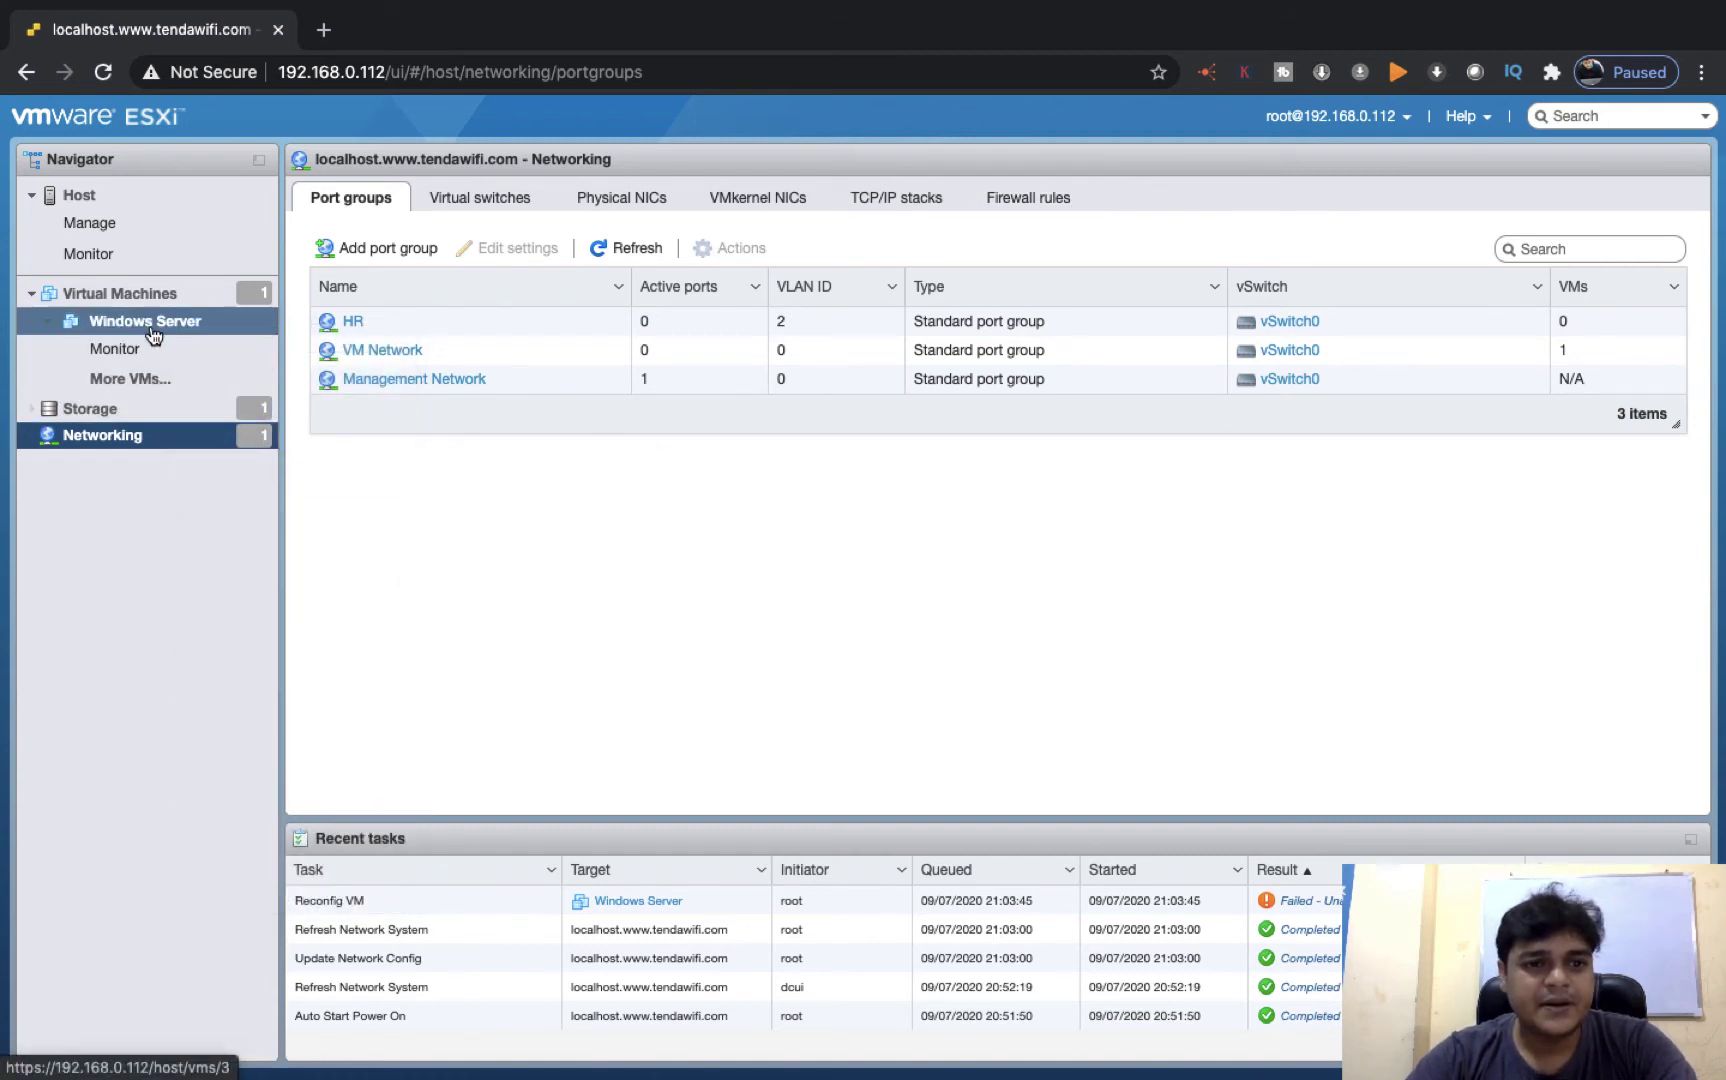
key(ctrl+Left)
key(ctrl+Left)
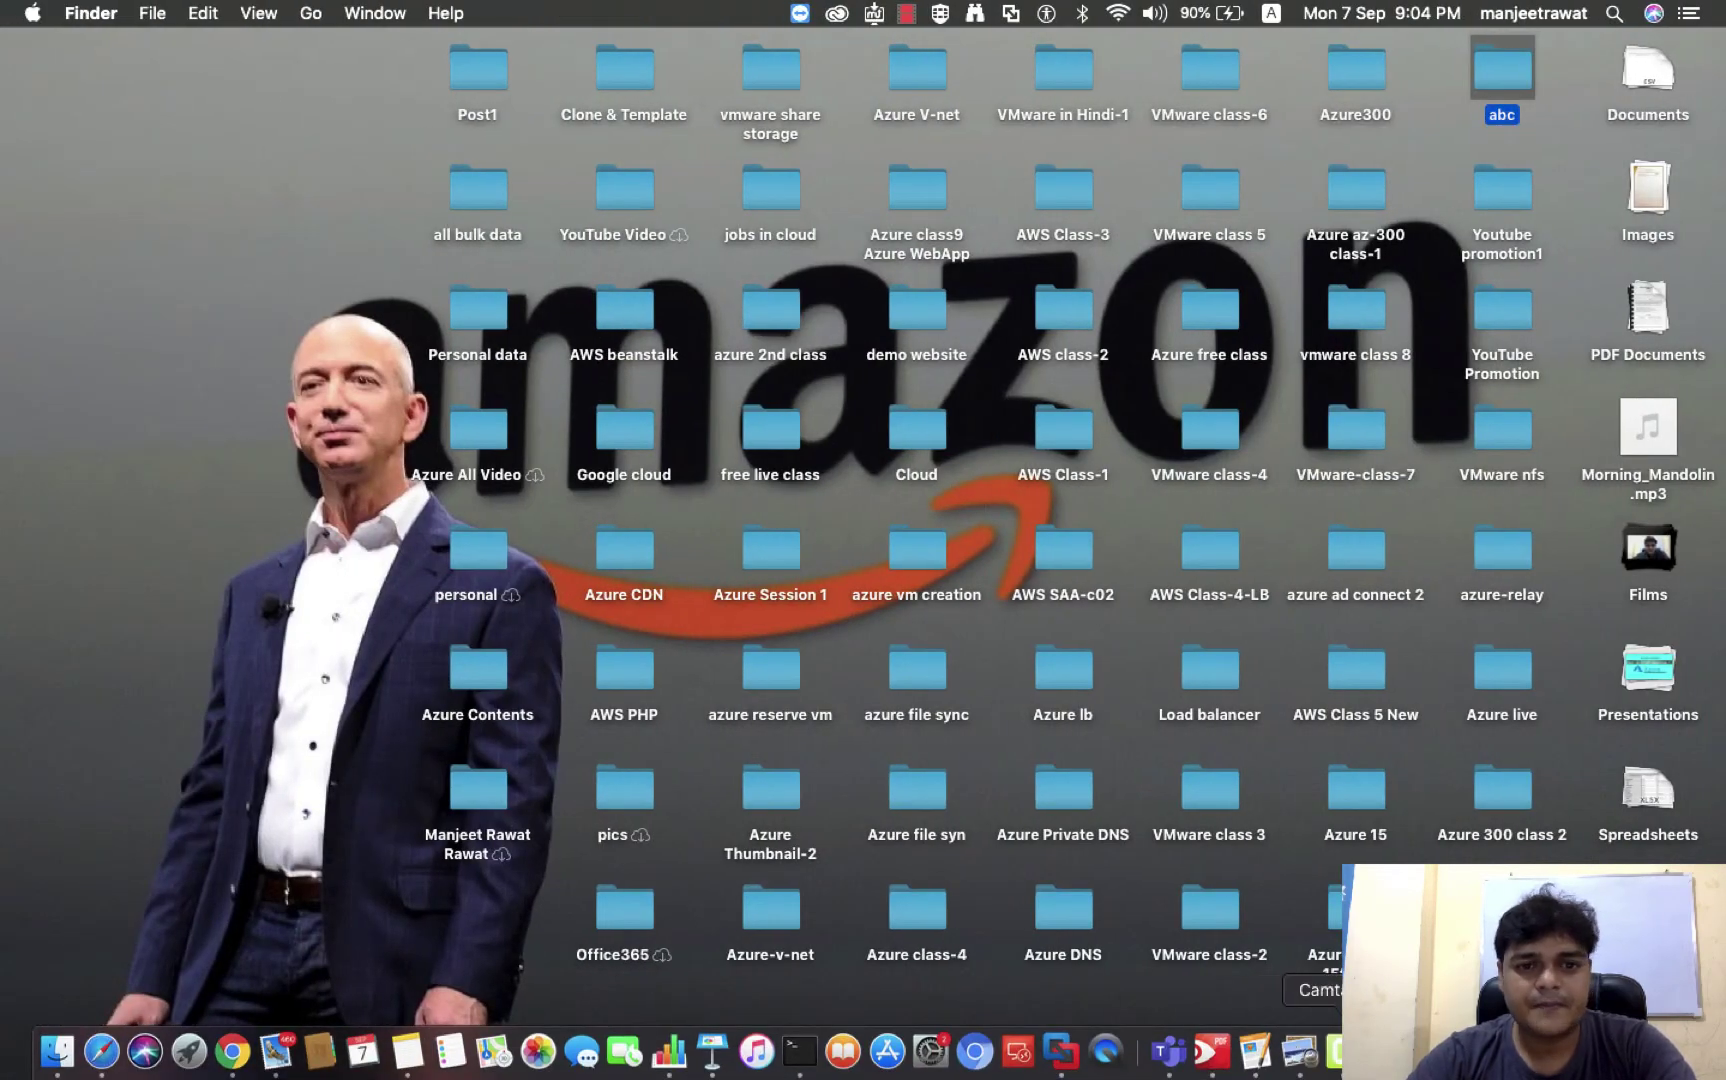
right_click(1340, 1050)
click(1514, 813)
key(ctrl+Right)
key(ctrl+Right)
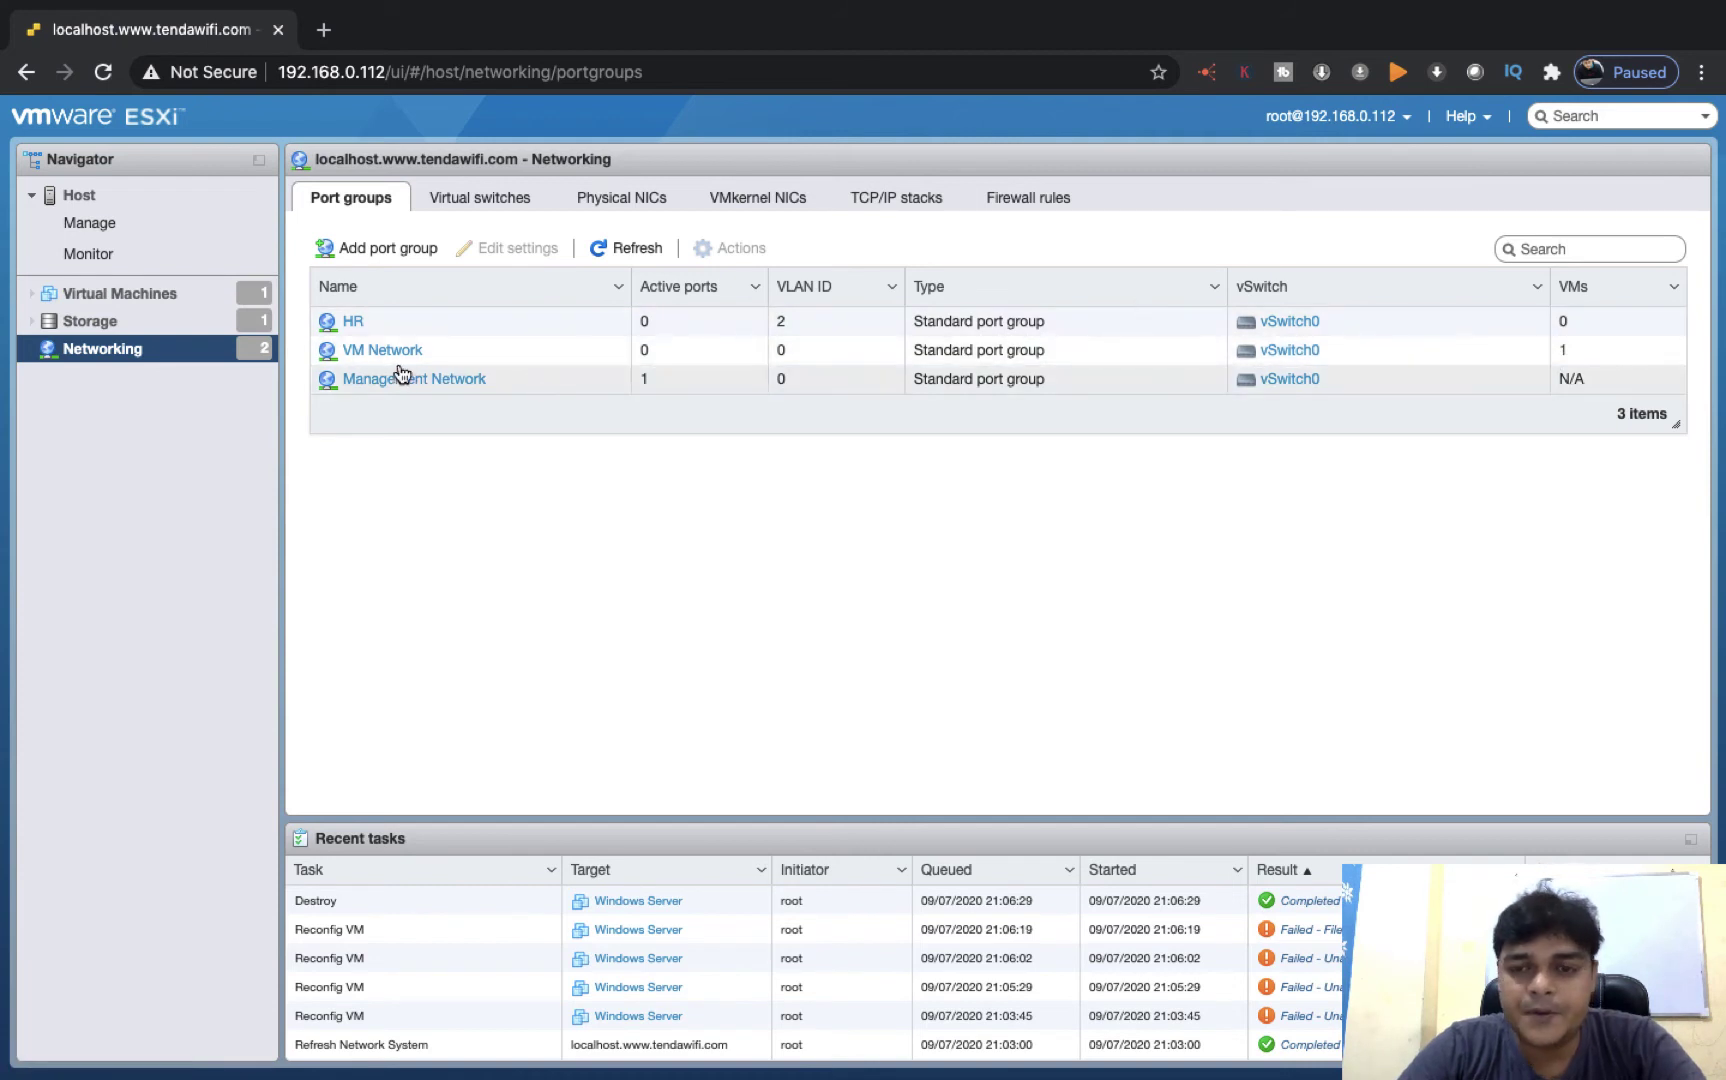
Step: Assign Network Adapter 1 of the Windows server VM to the HR port group and save its settings
click(174, 299)
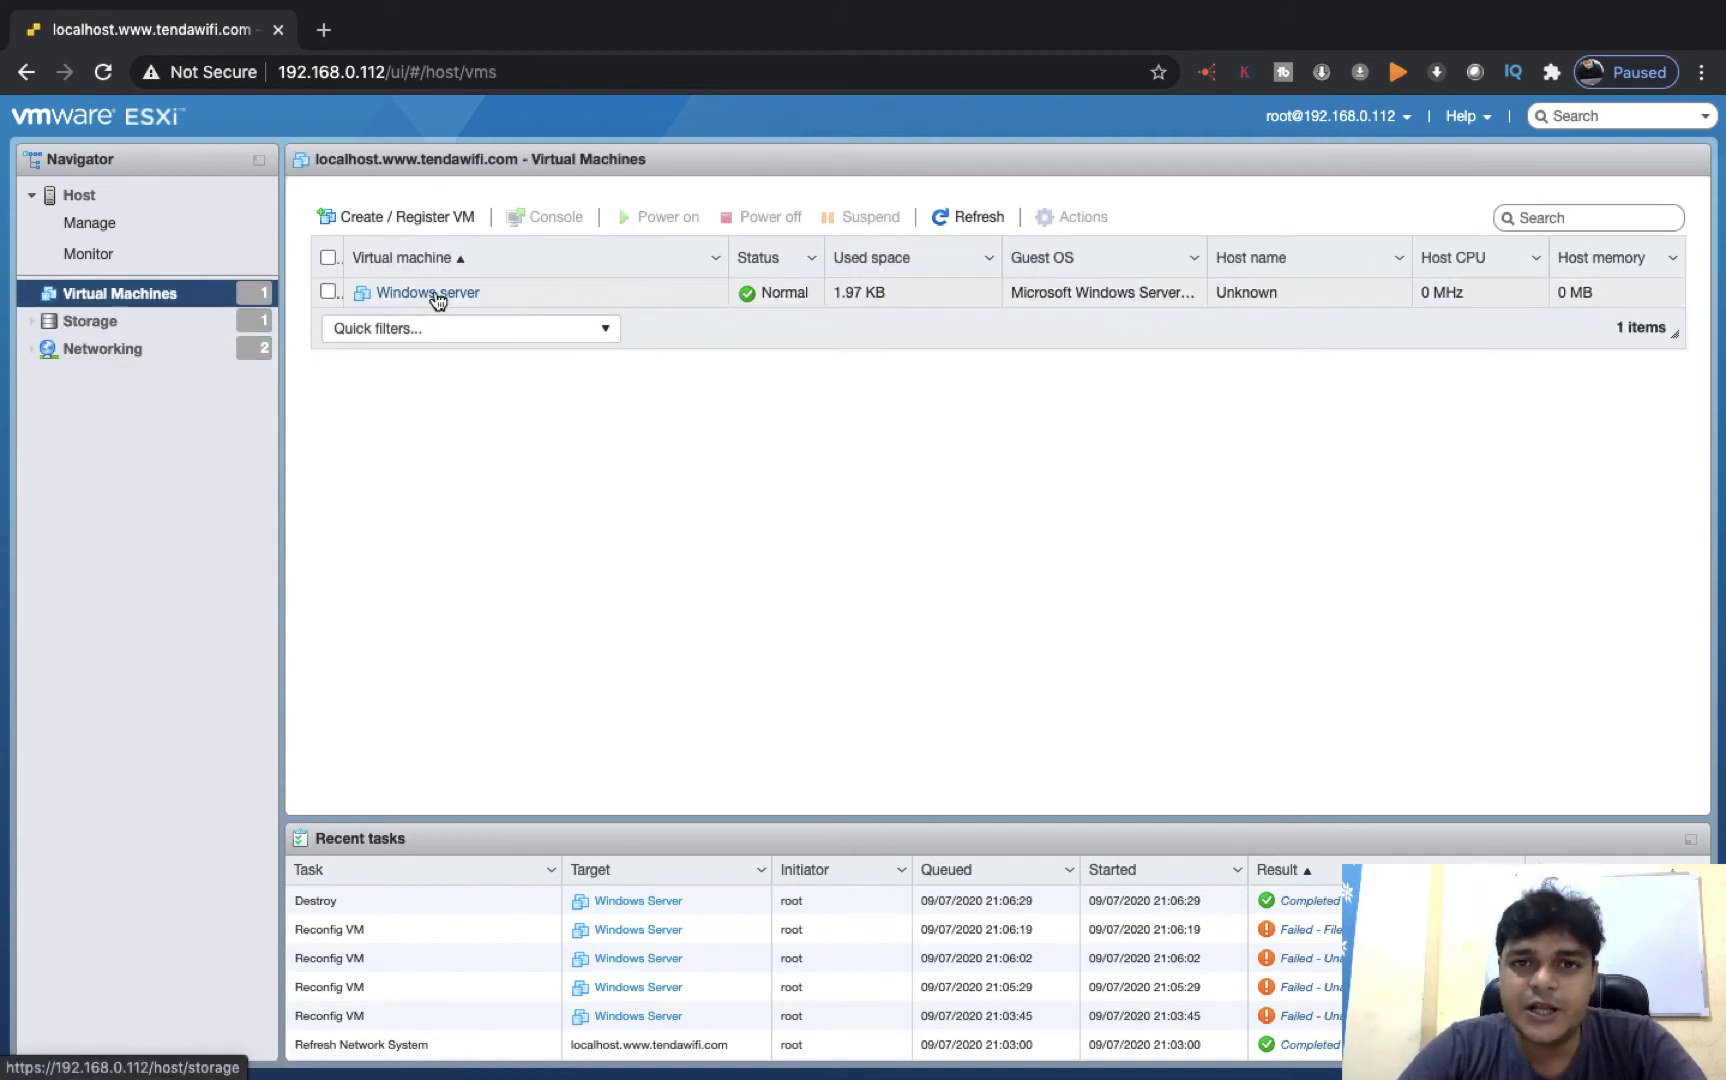
right_click(437, 299)
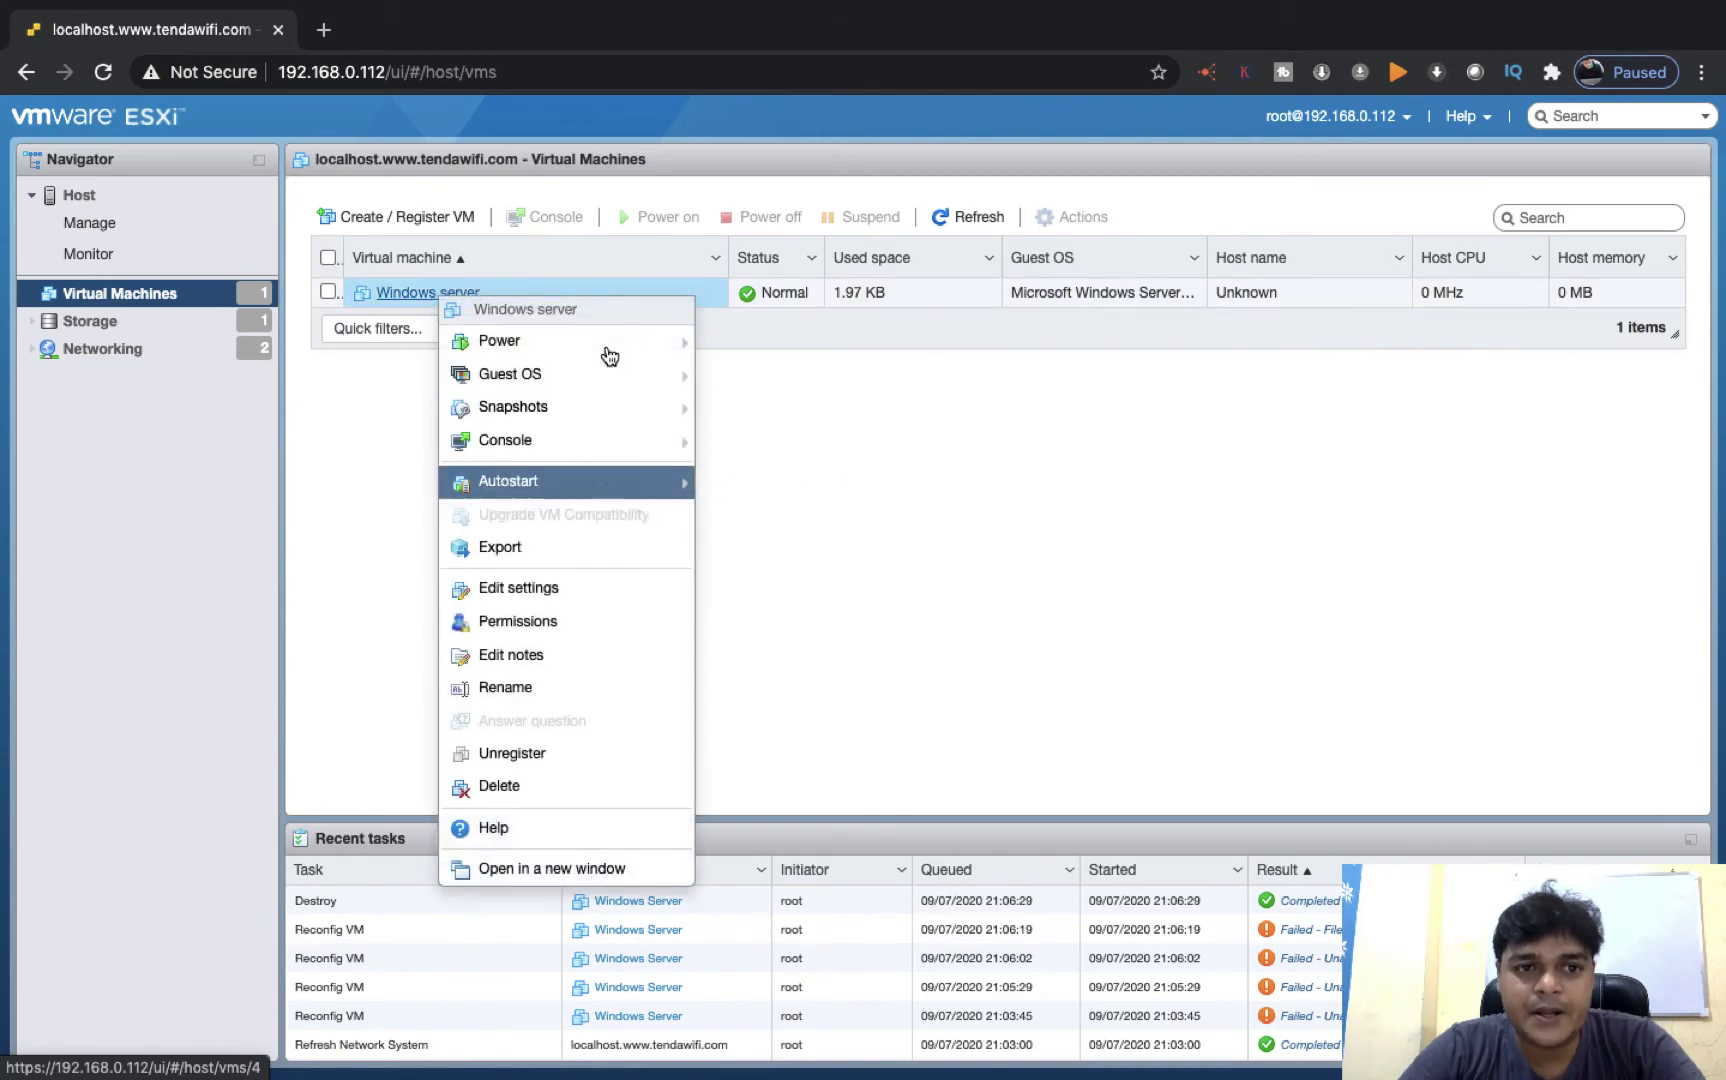
click(537, 593)
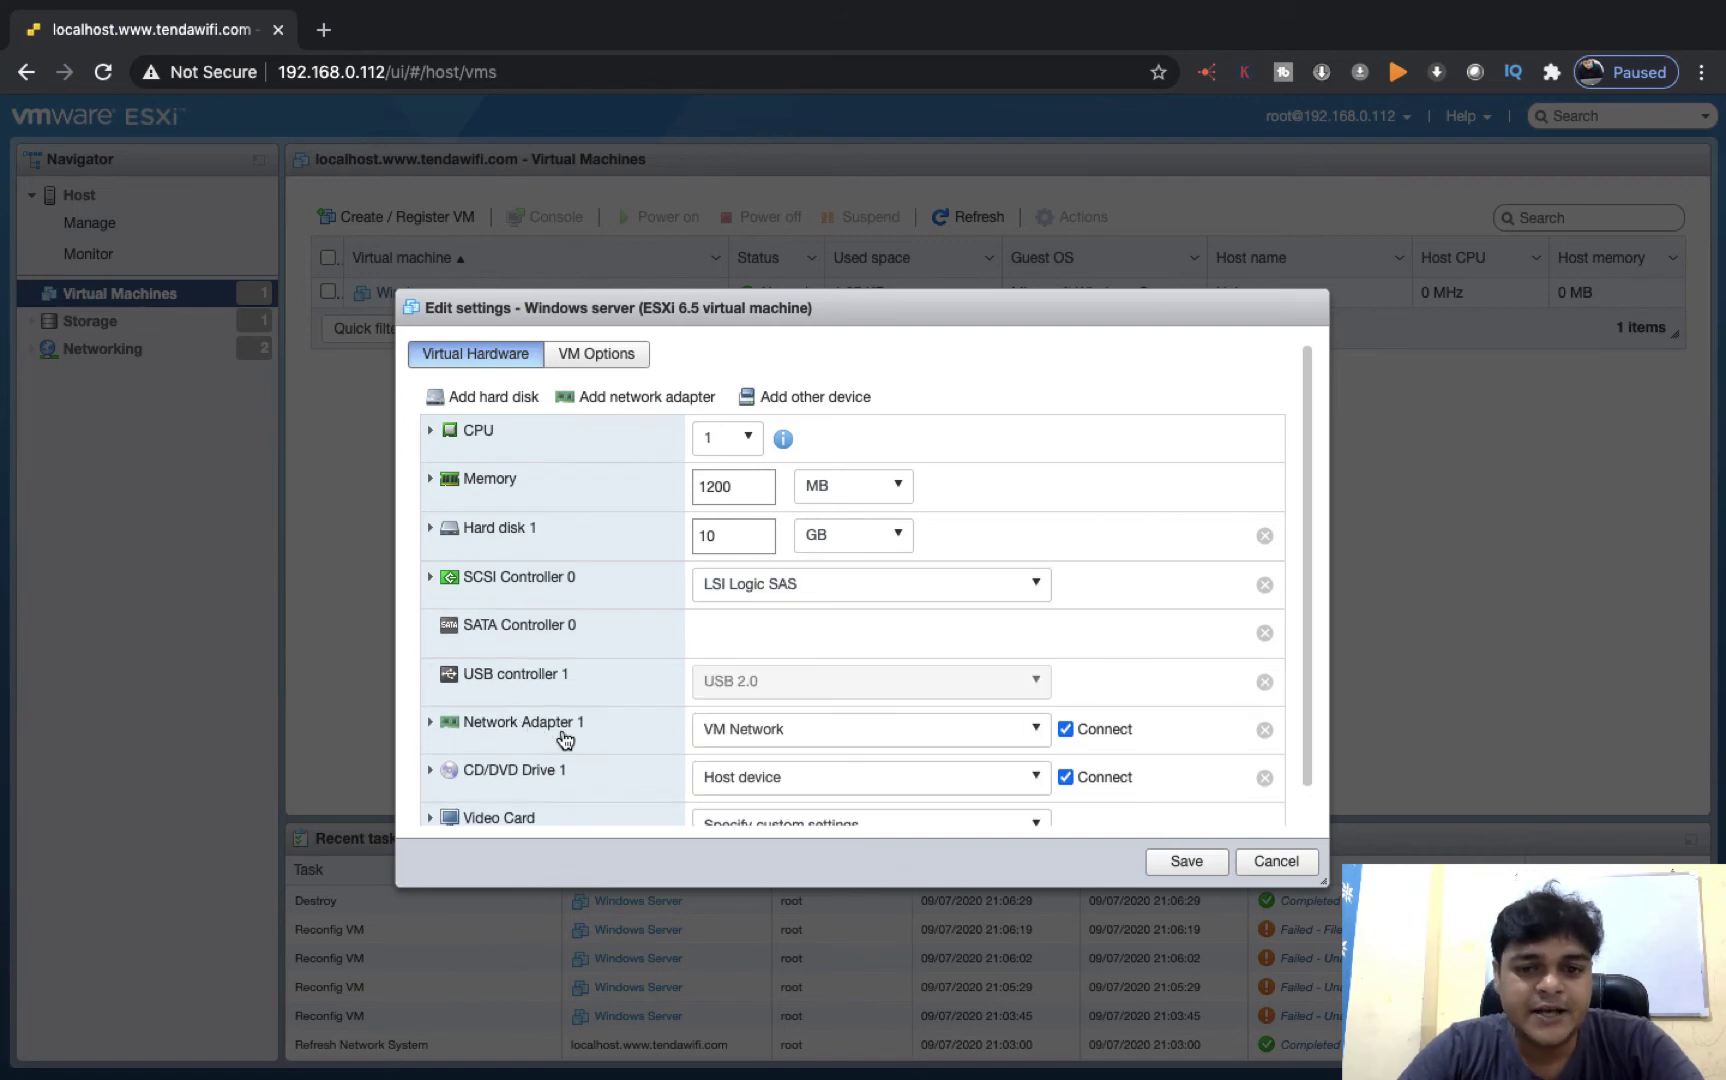
click(821, 724)
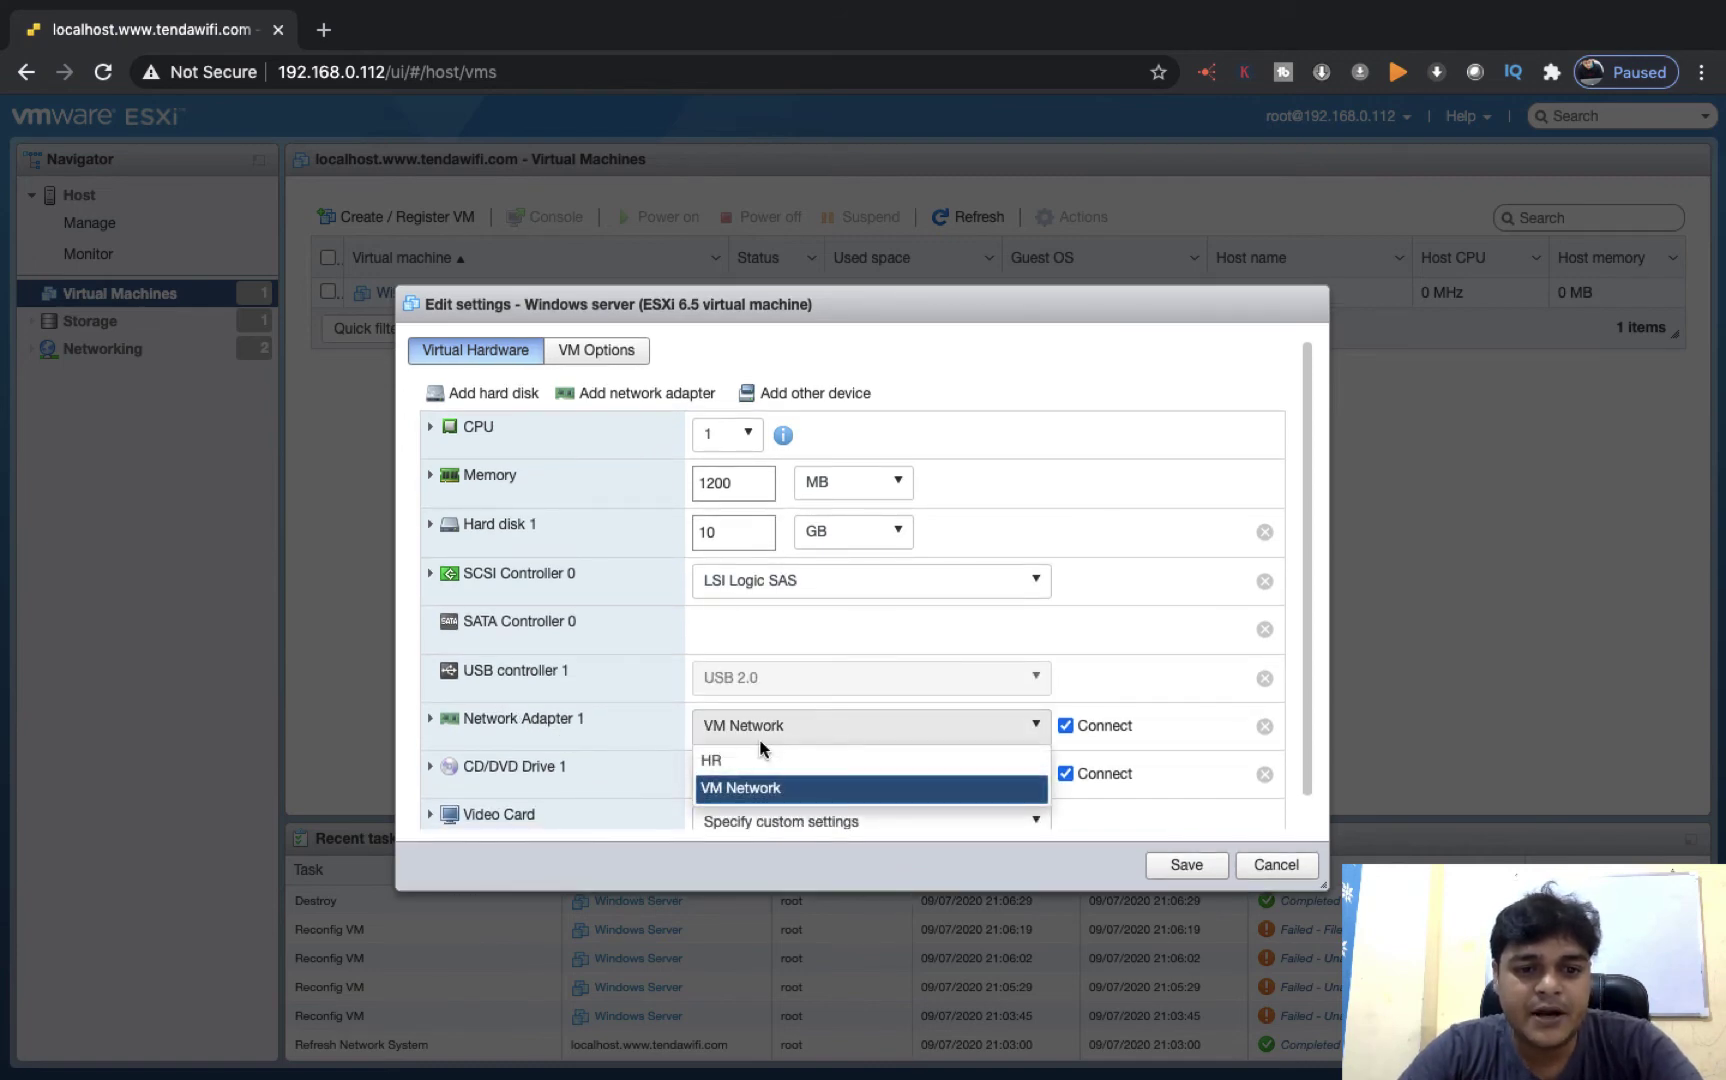
click(712, 760)
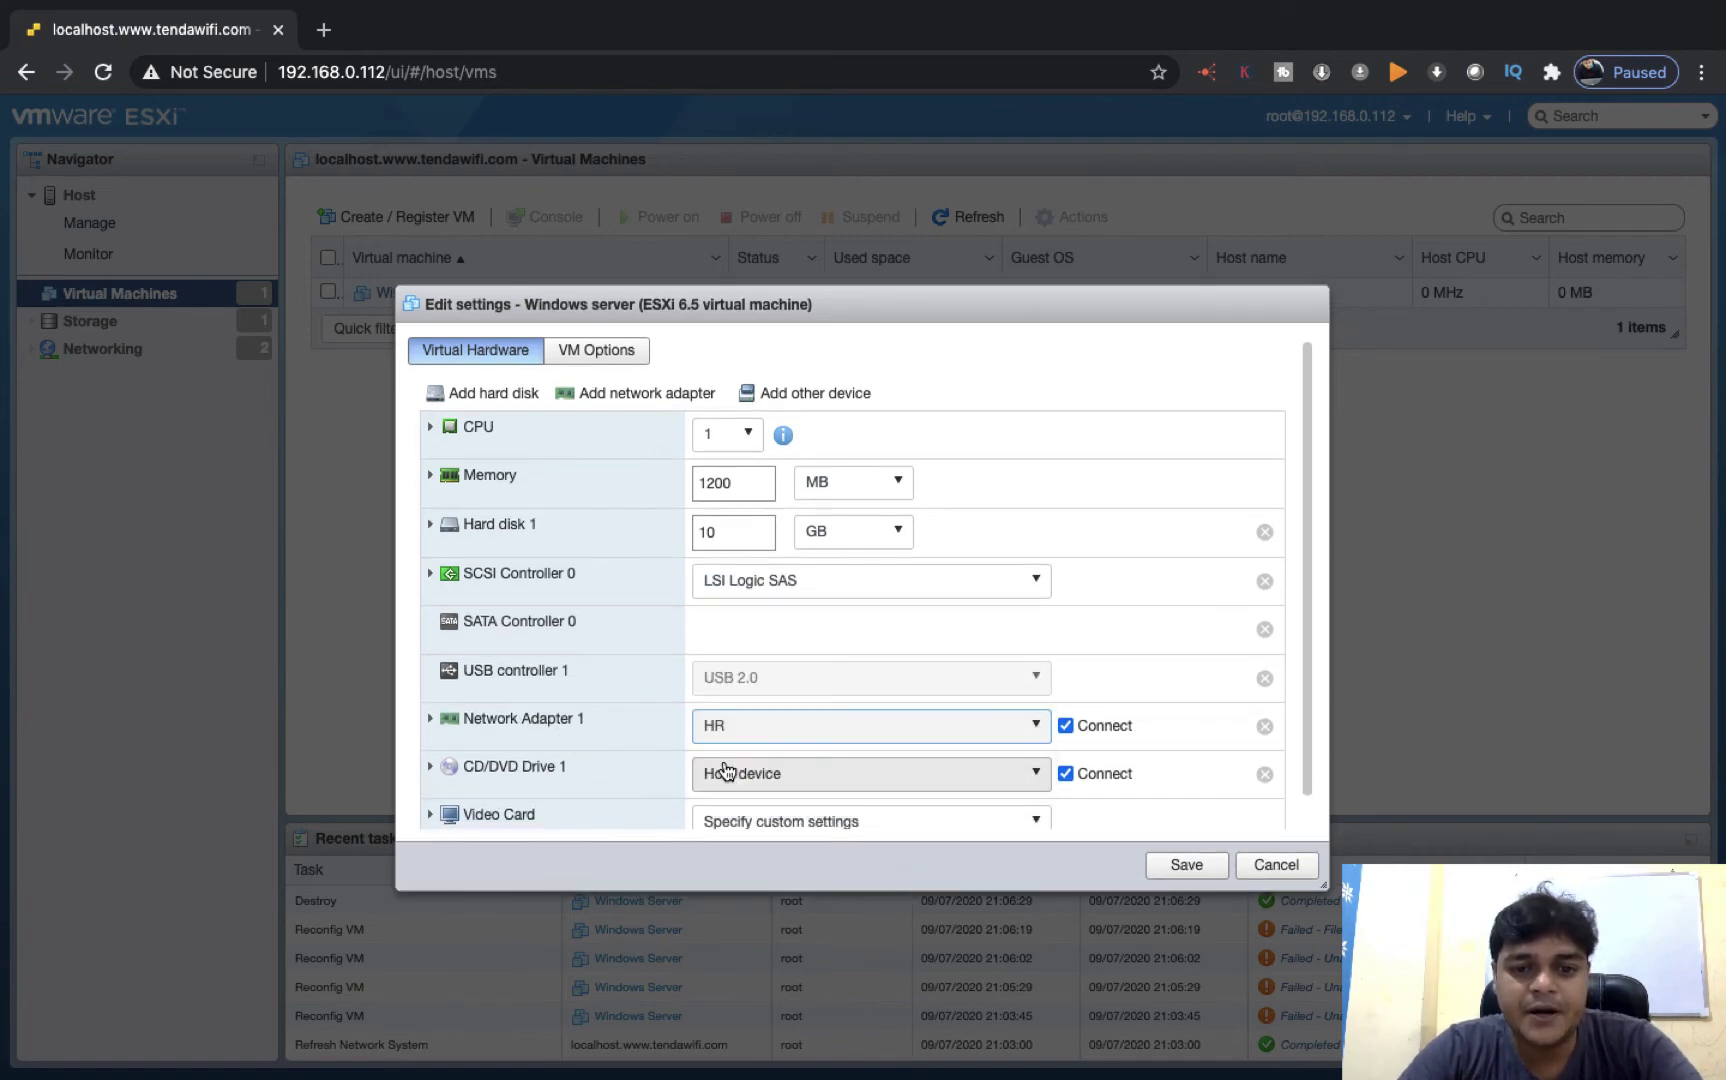
click(1181, 866)
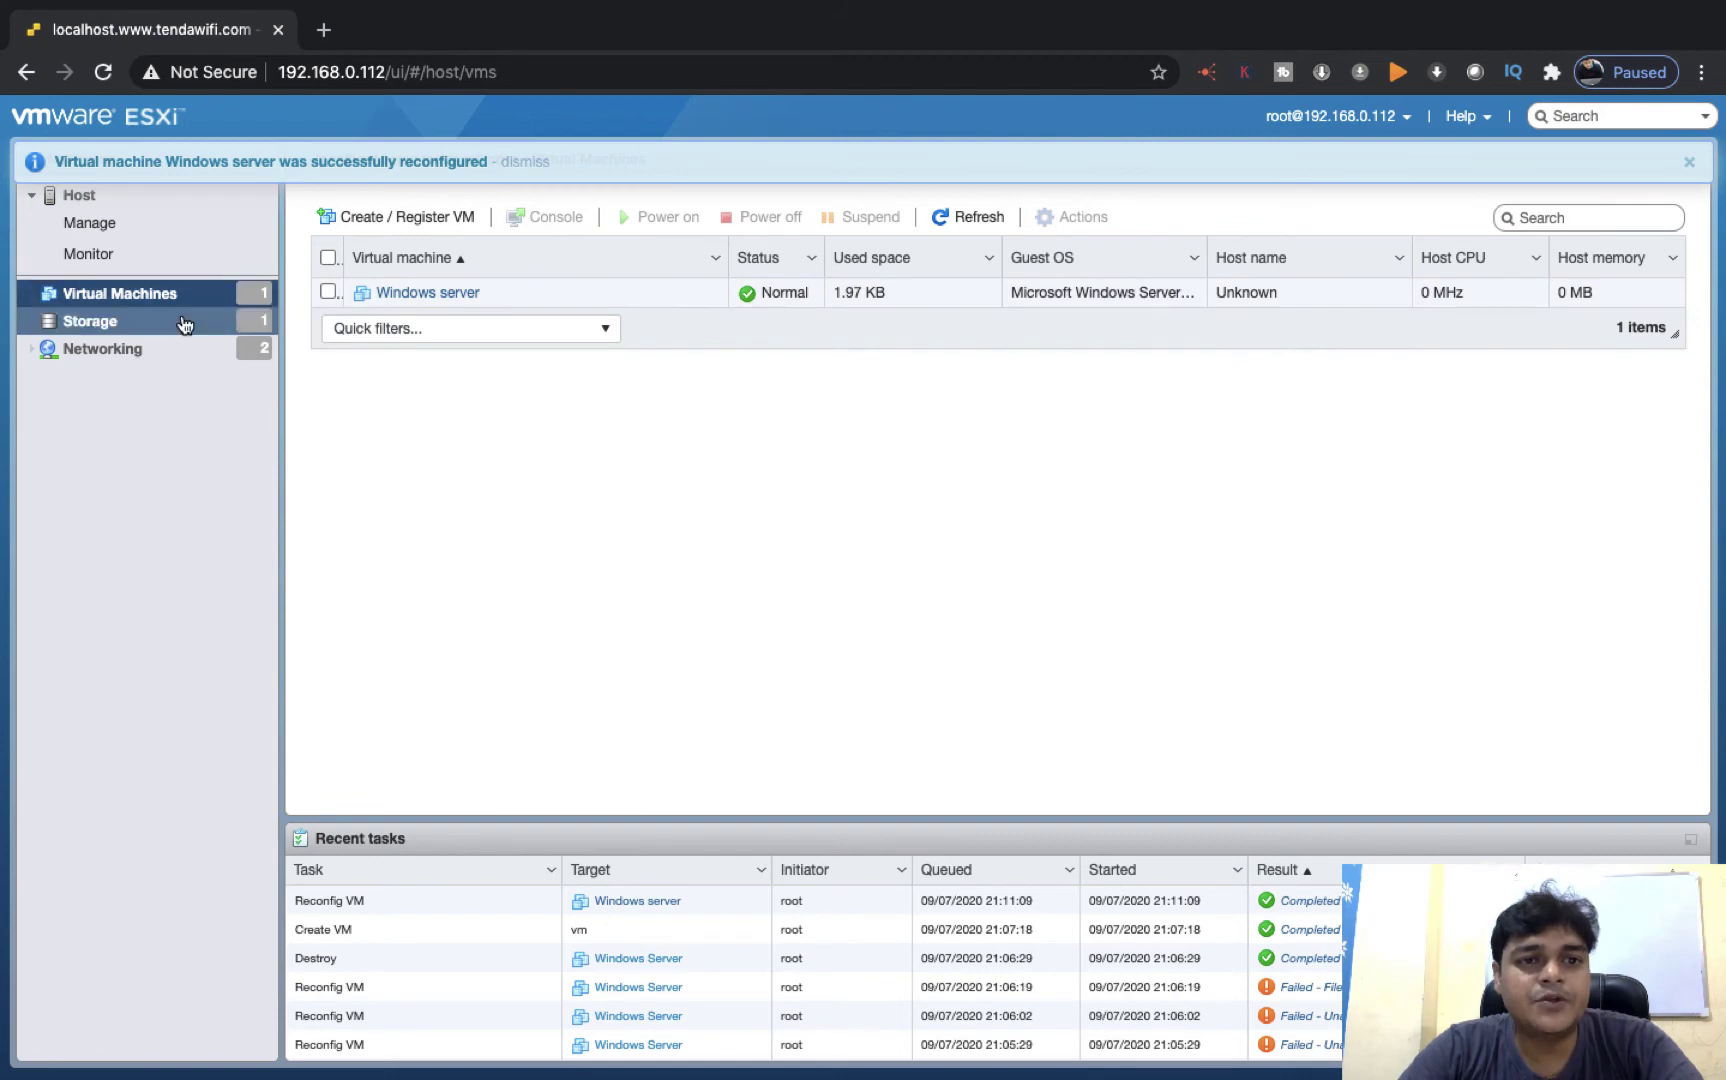
Step: Examine the host's port groups and their VM assignments, then its virtual switches, physical NICs and VMkernel NICs
click(118, 352)
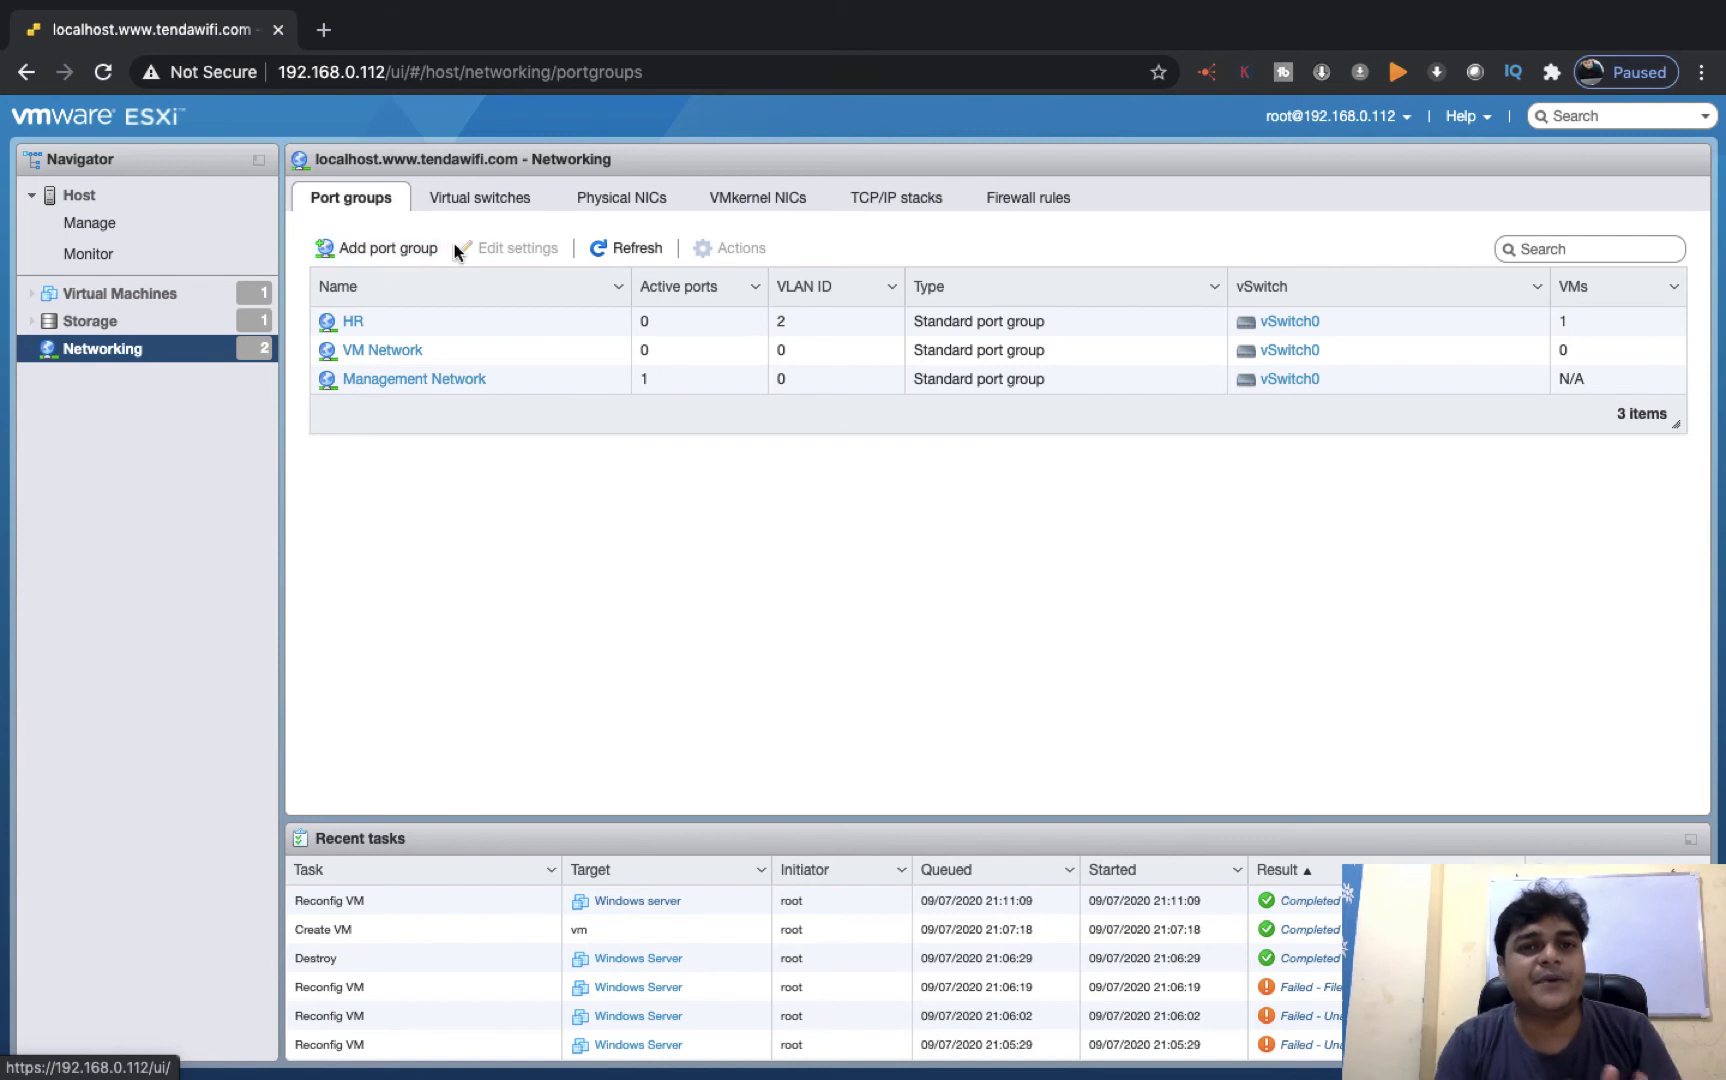
click(484, 202)
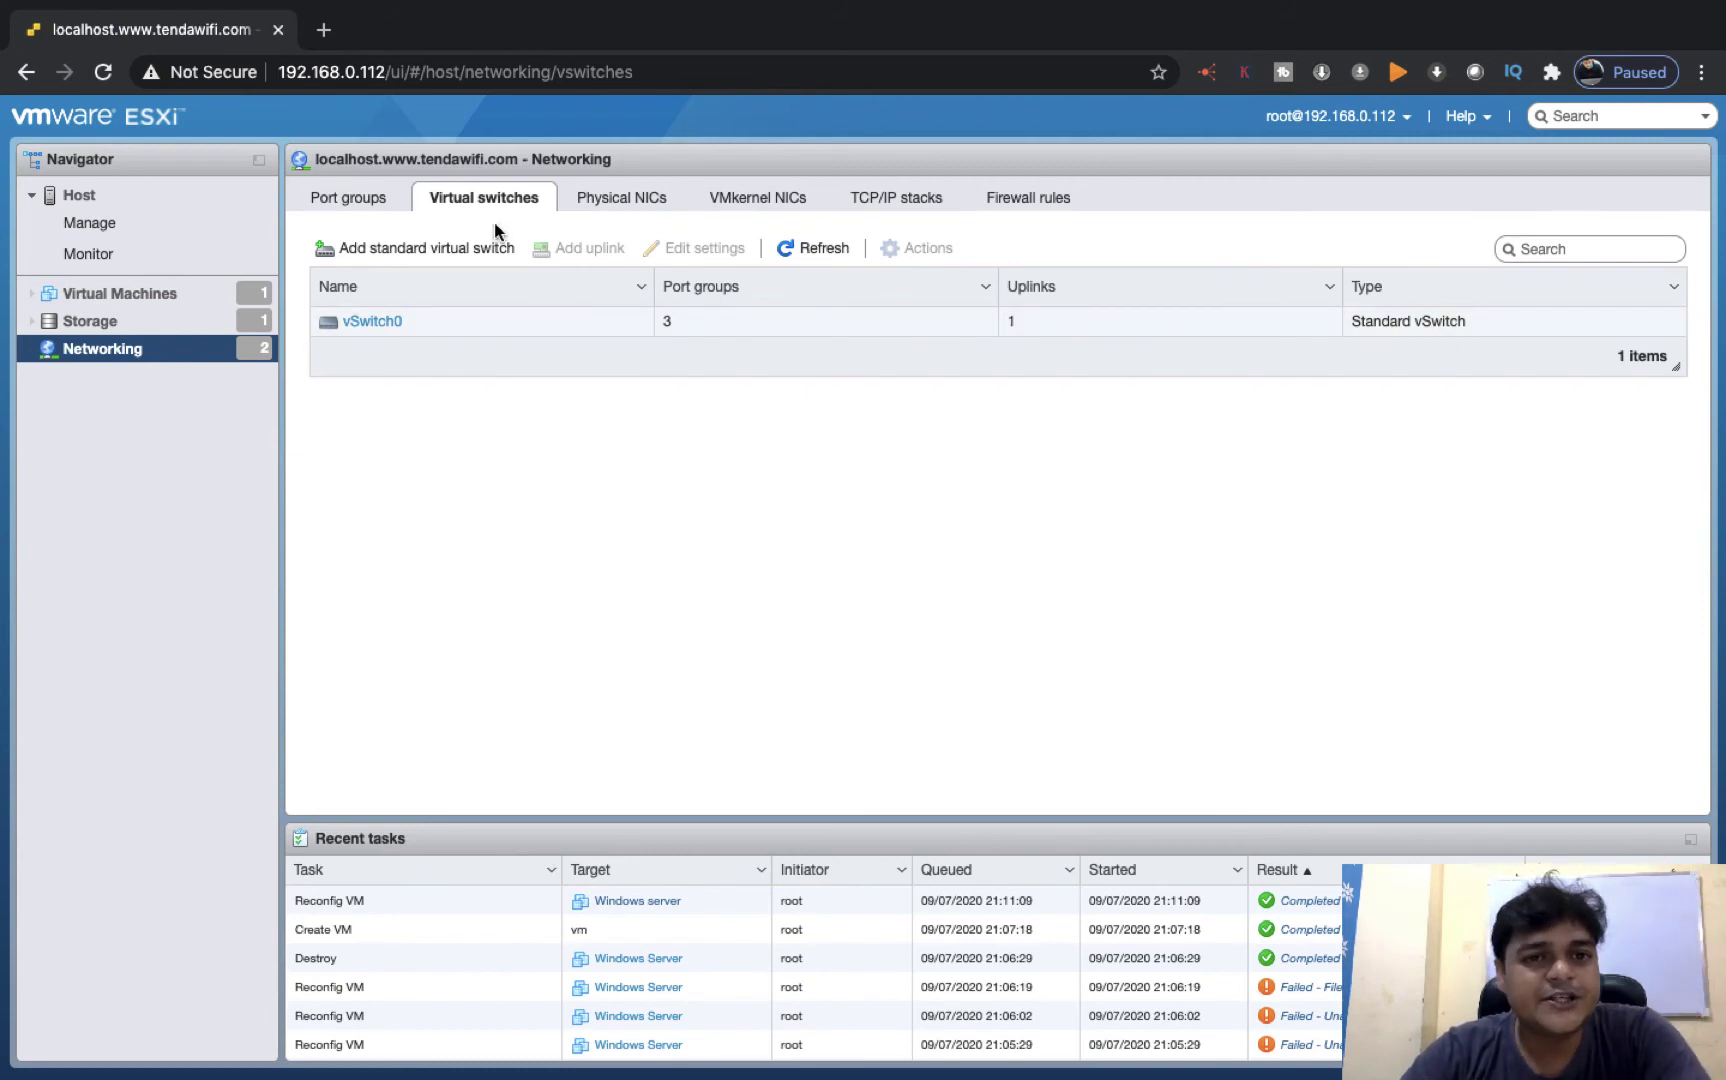
click(366, 199)
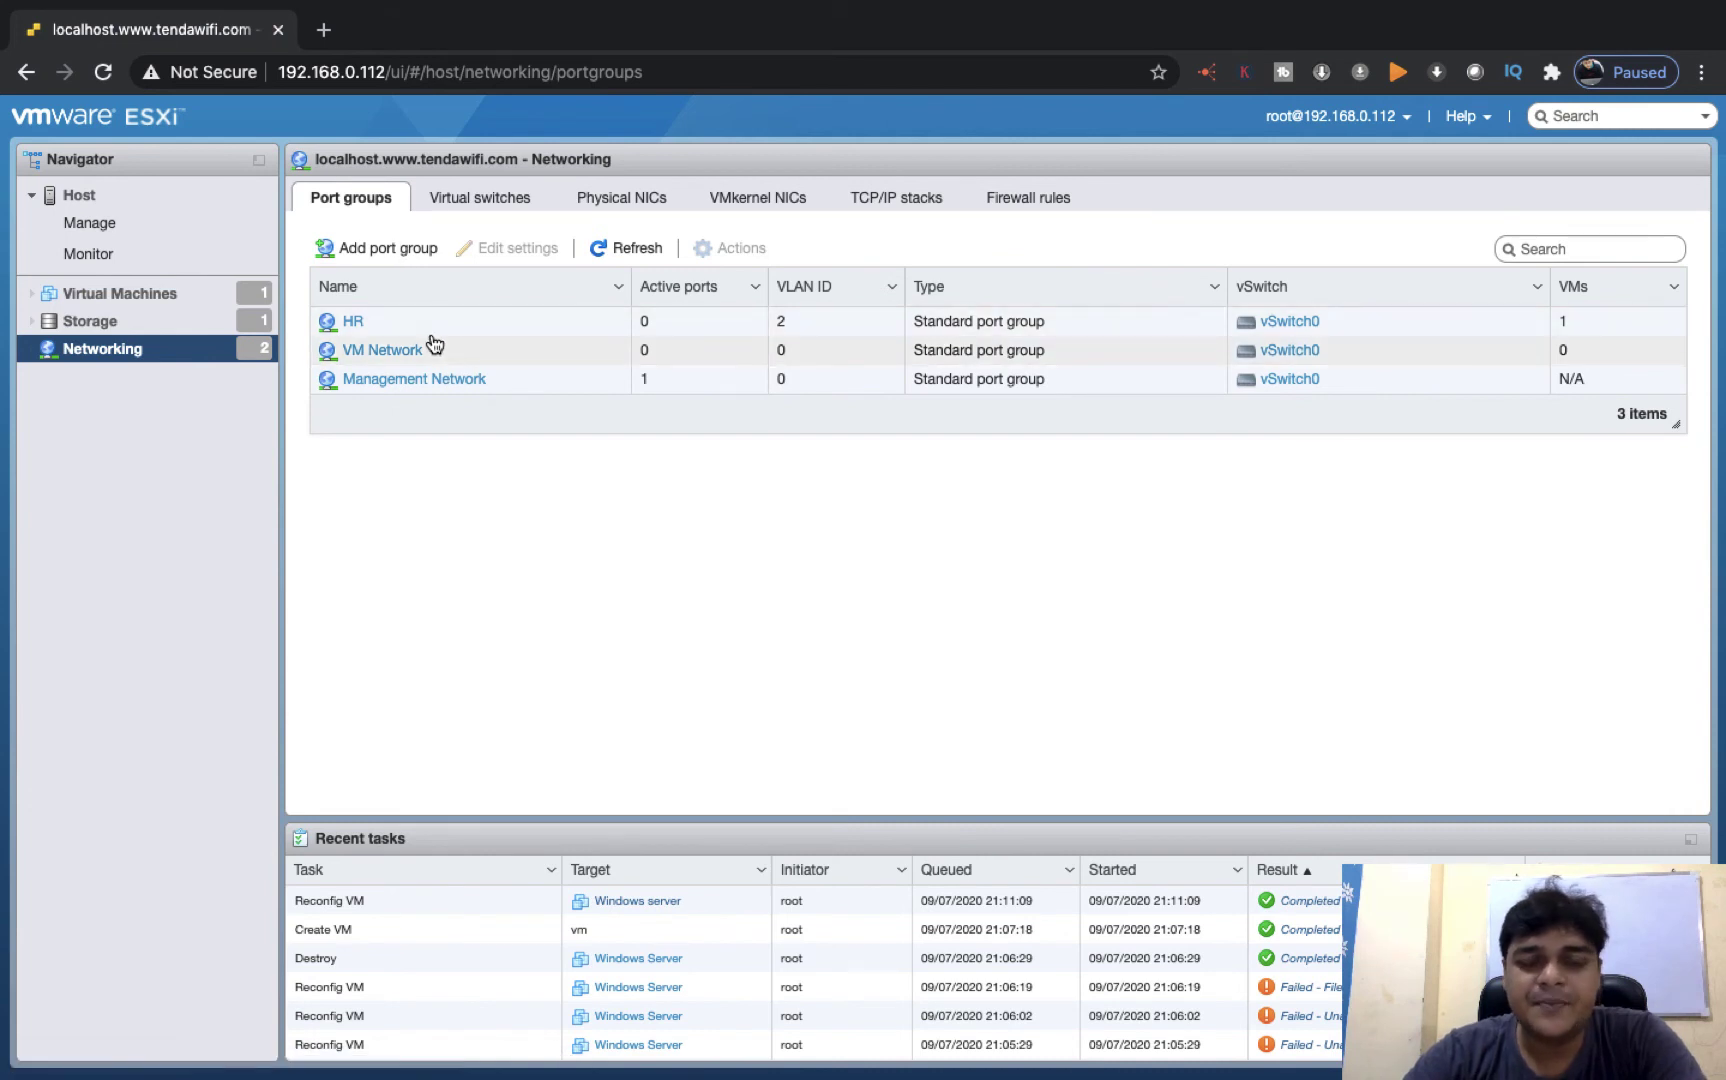
click(474, 195)
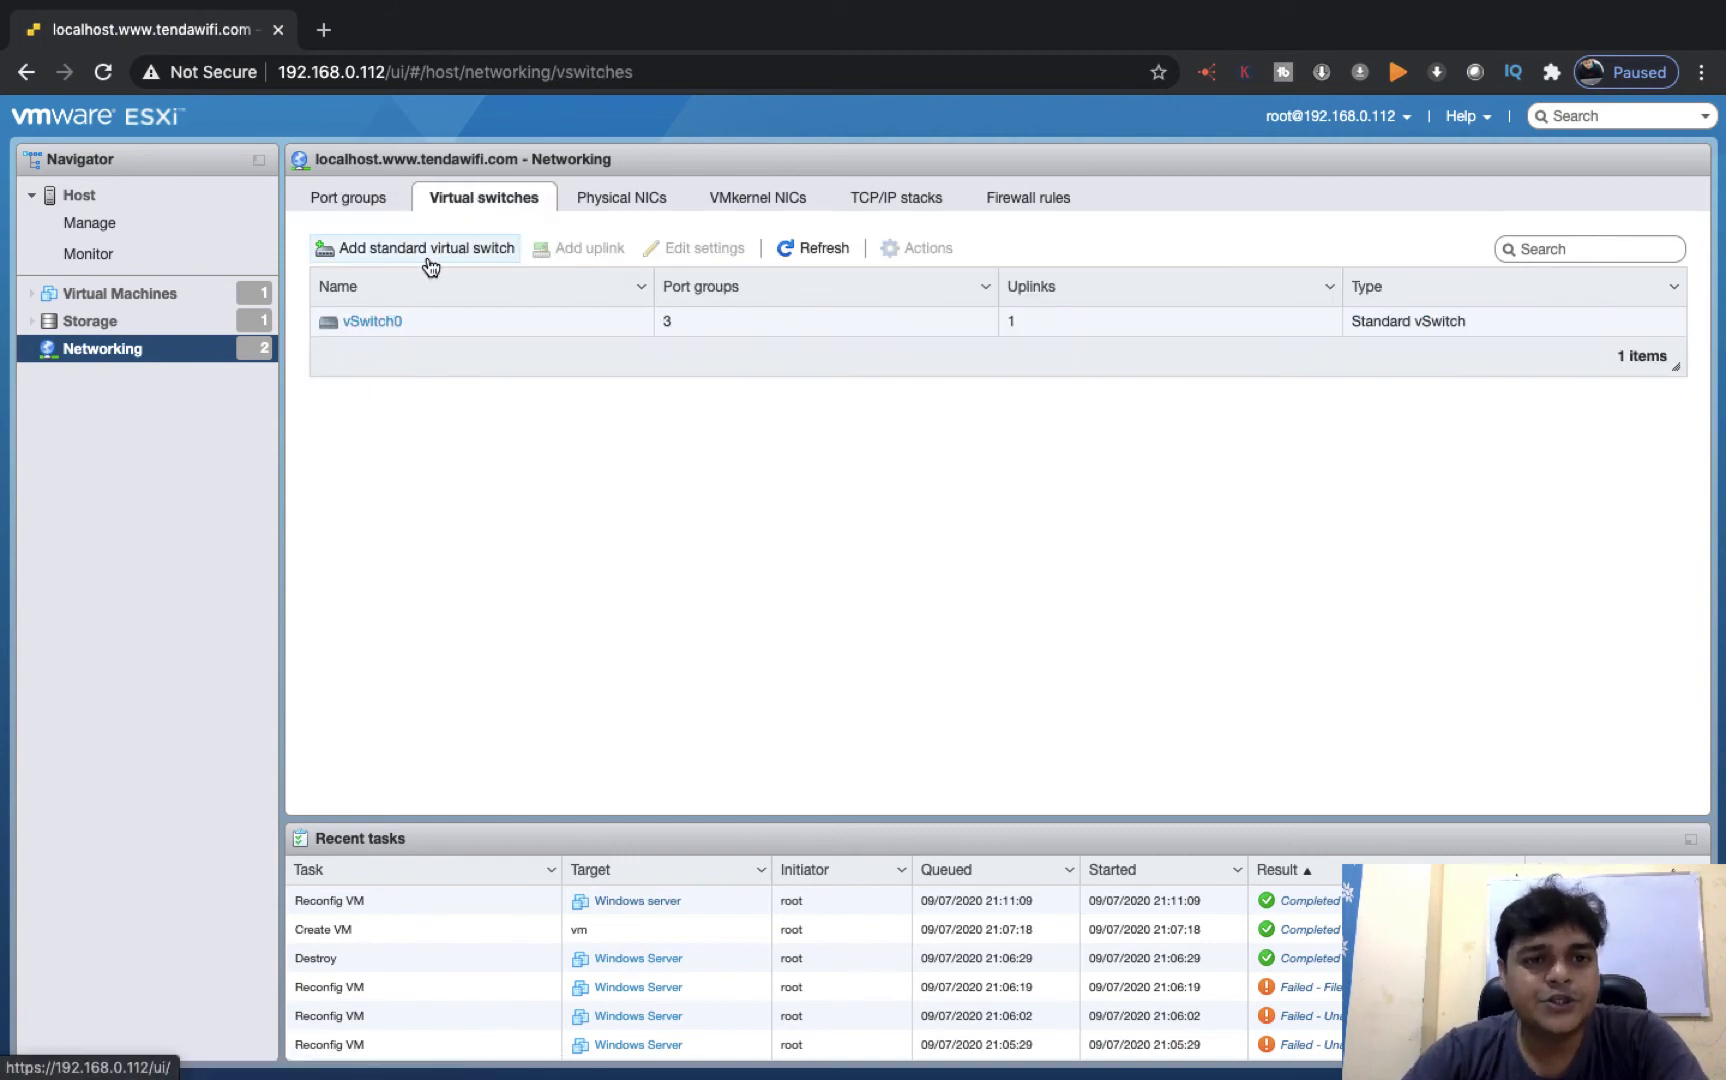
click(635, 197)
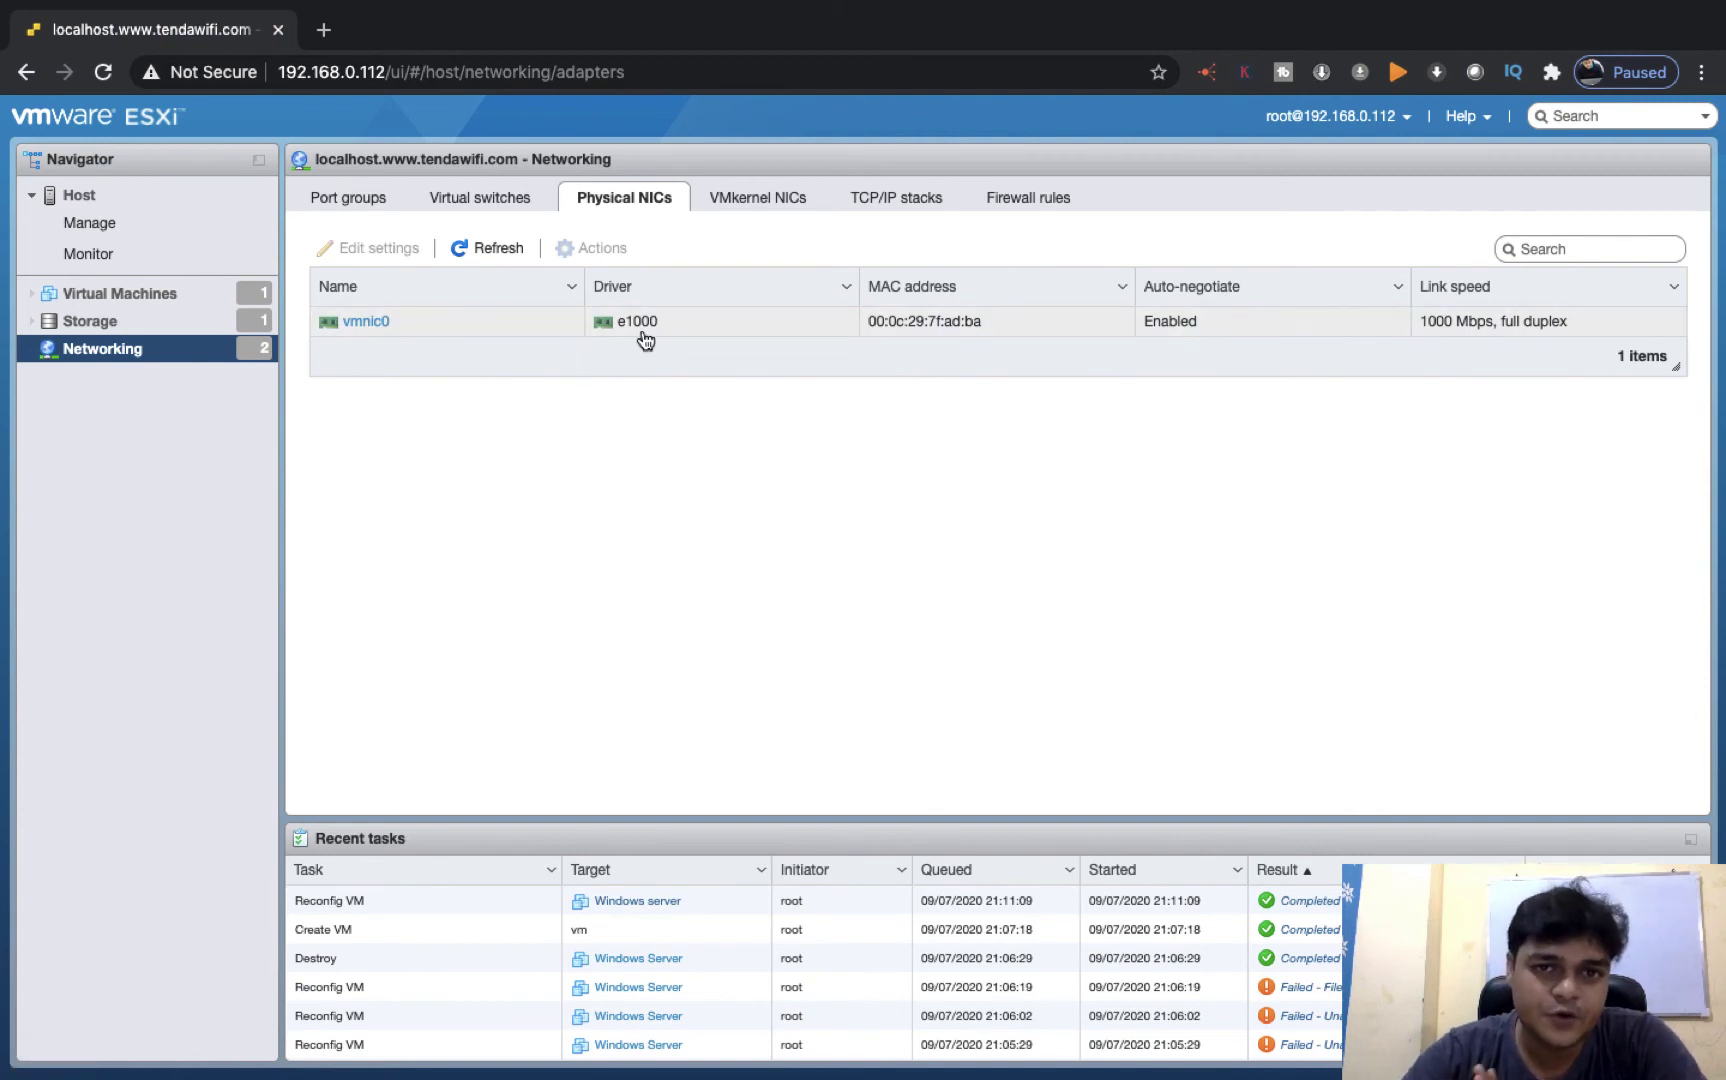
click(768, 195)
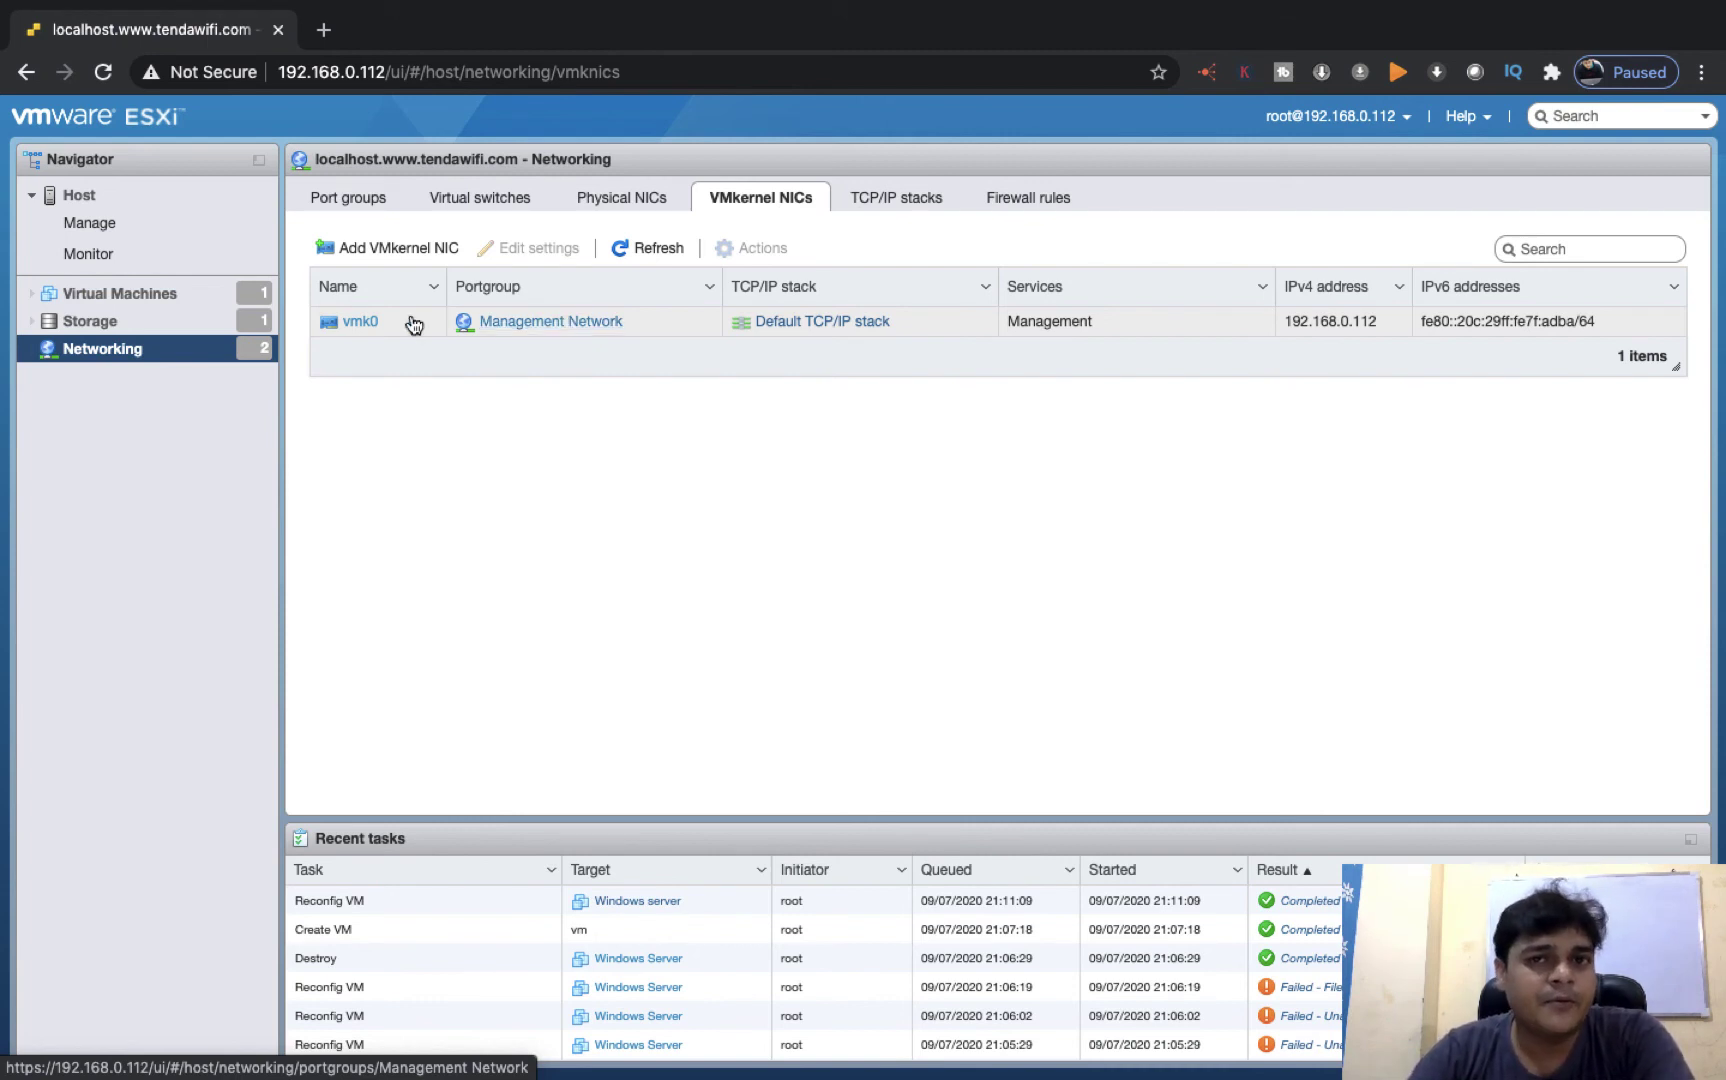
Step: Open the vmk0 VMkernel NIC and examine its TCP/IP configuration, enabled services and vSwitch topology
click(354, 326)
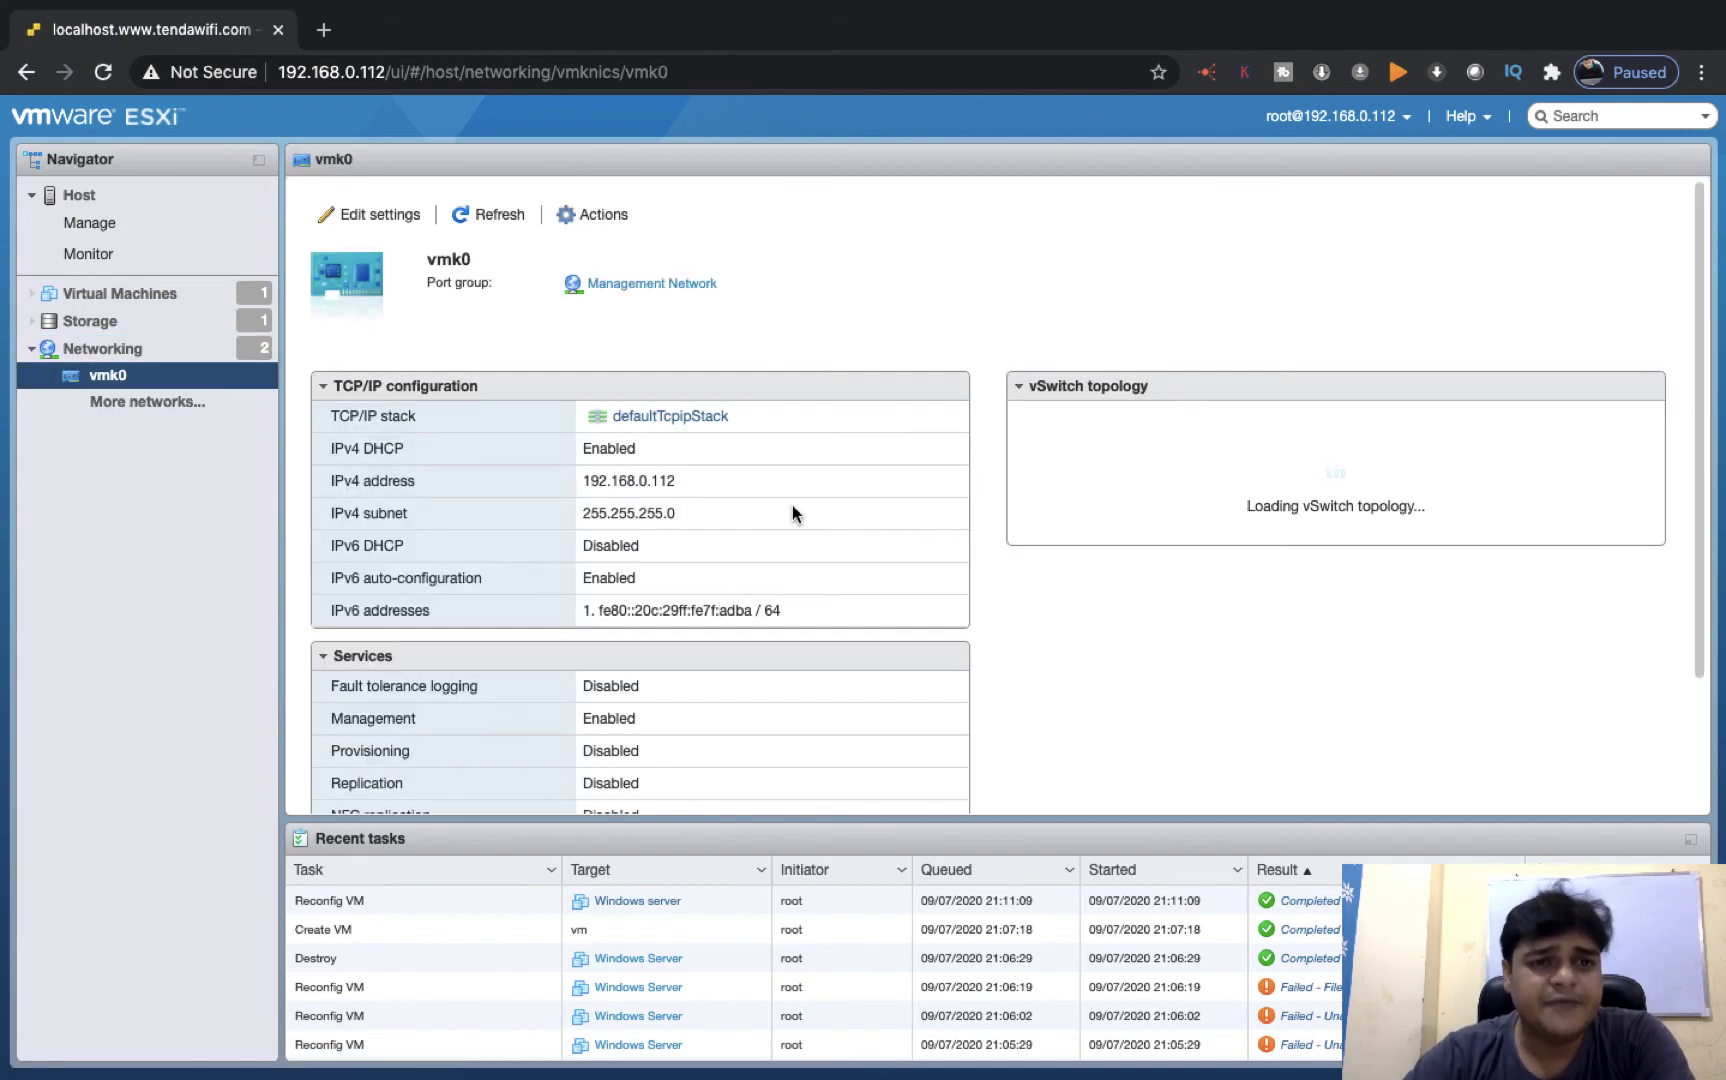
scroll(715, 585, down, 3)
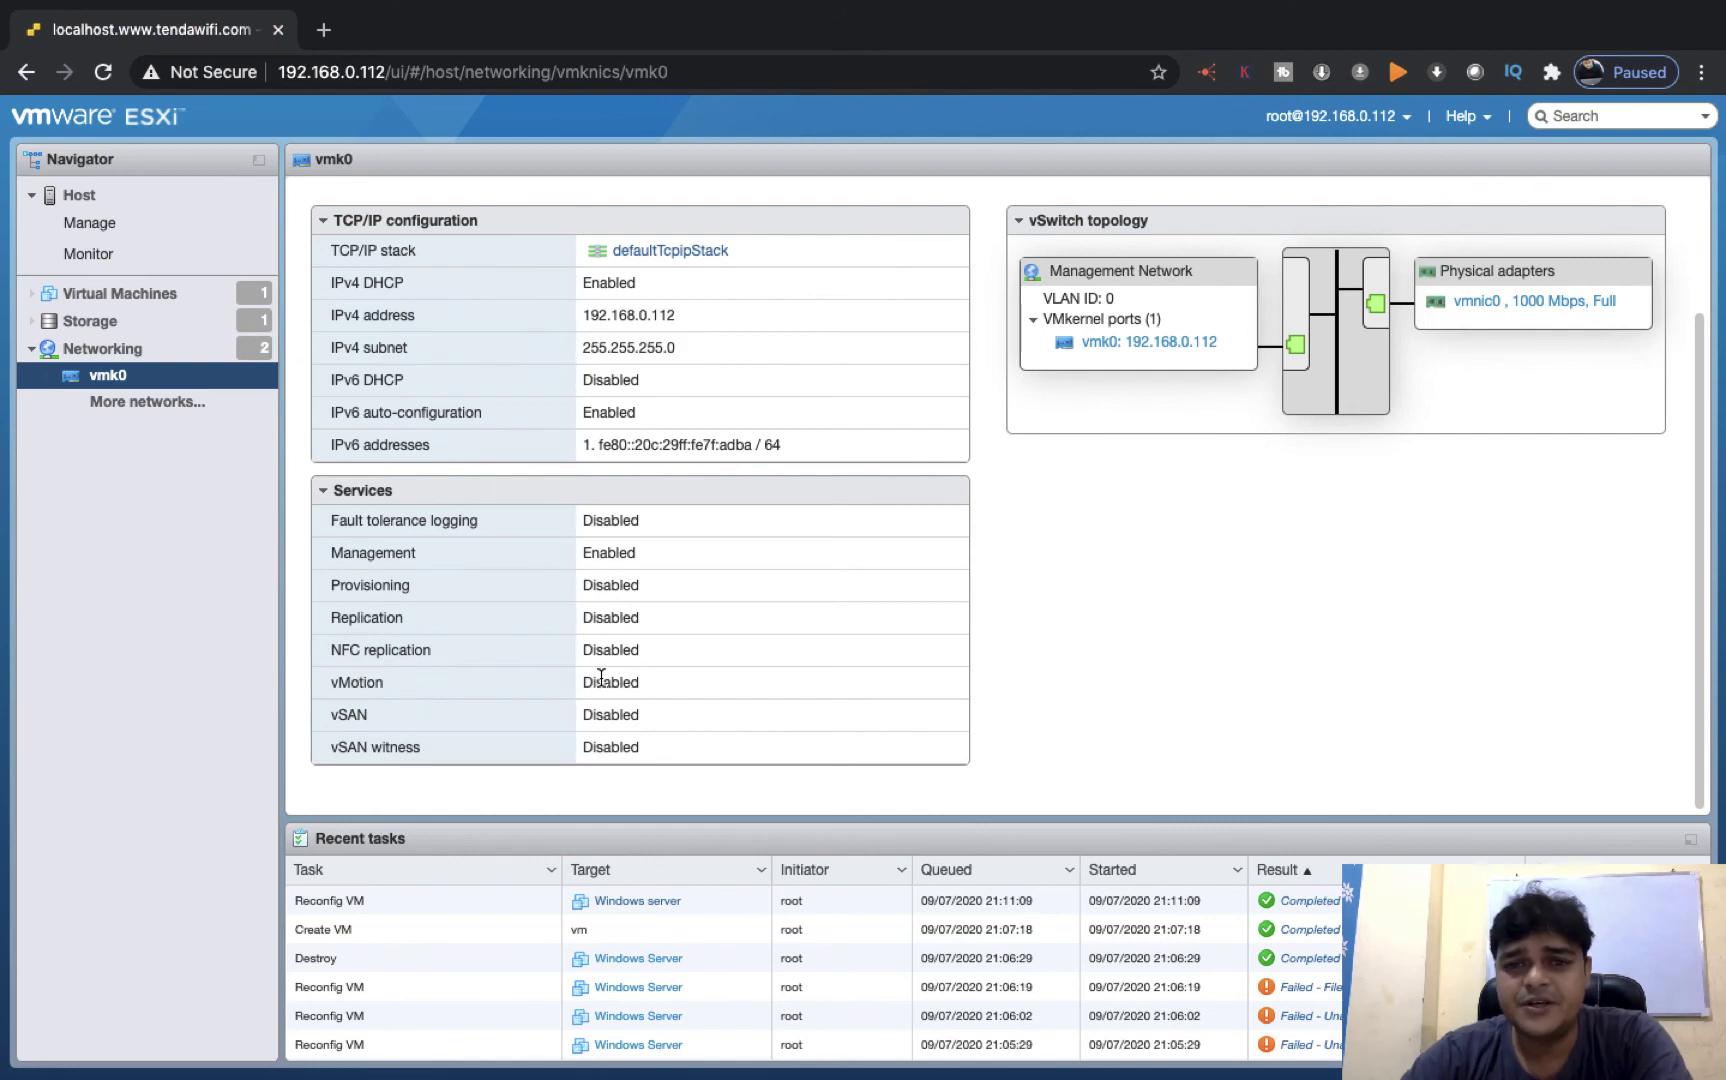
scroll(605, 679, up, 3)
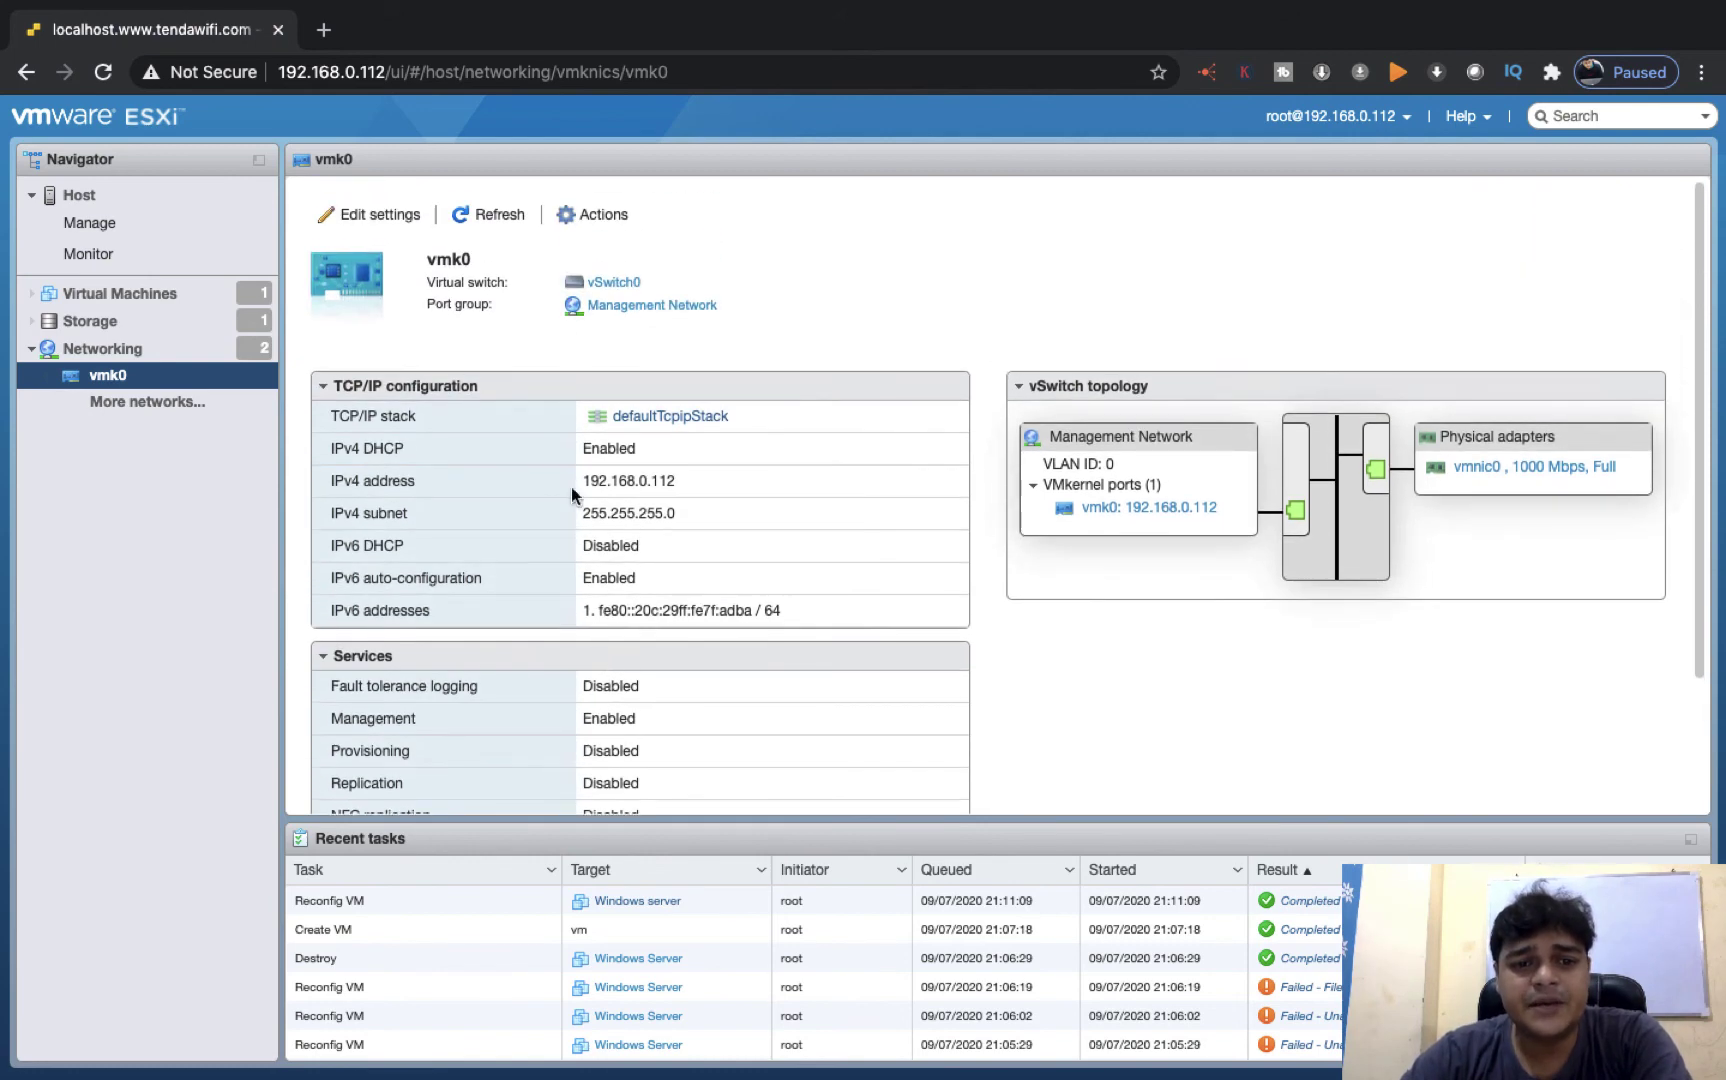
Step: Enable the vMotion and Fault tolerance logging services in vmk0's settings, and discard the changes without saving
click(603, 215)
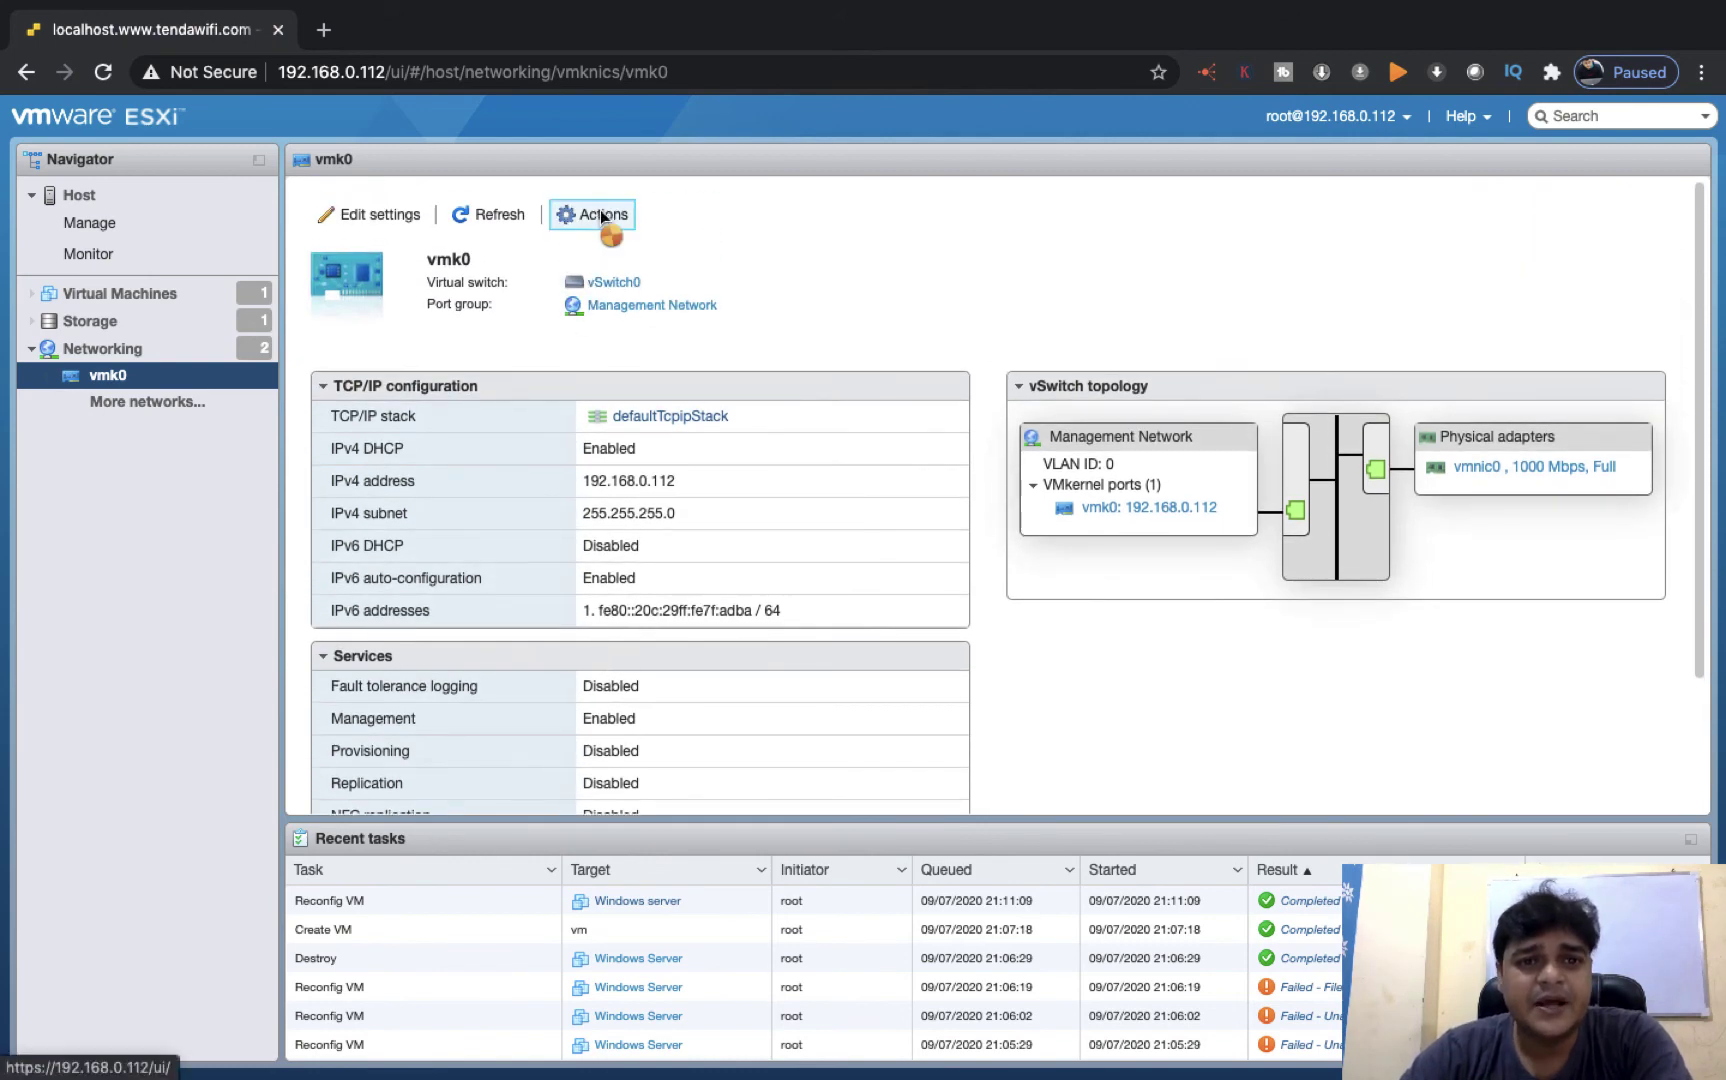
click(630, 276)
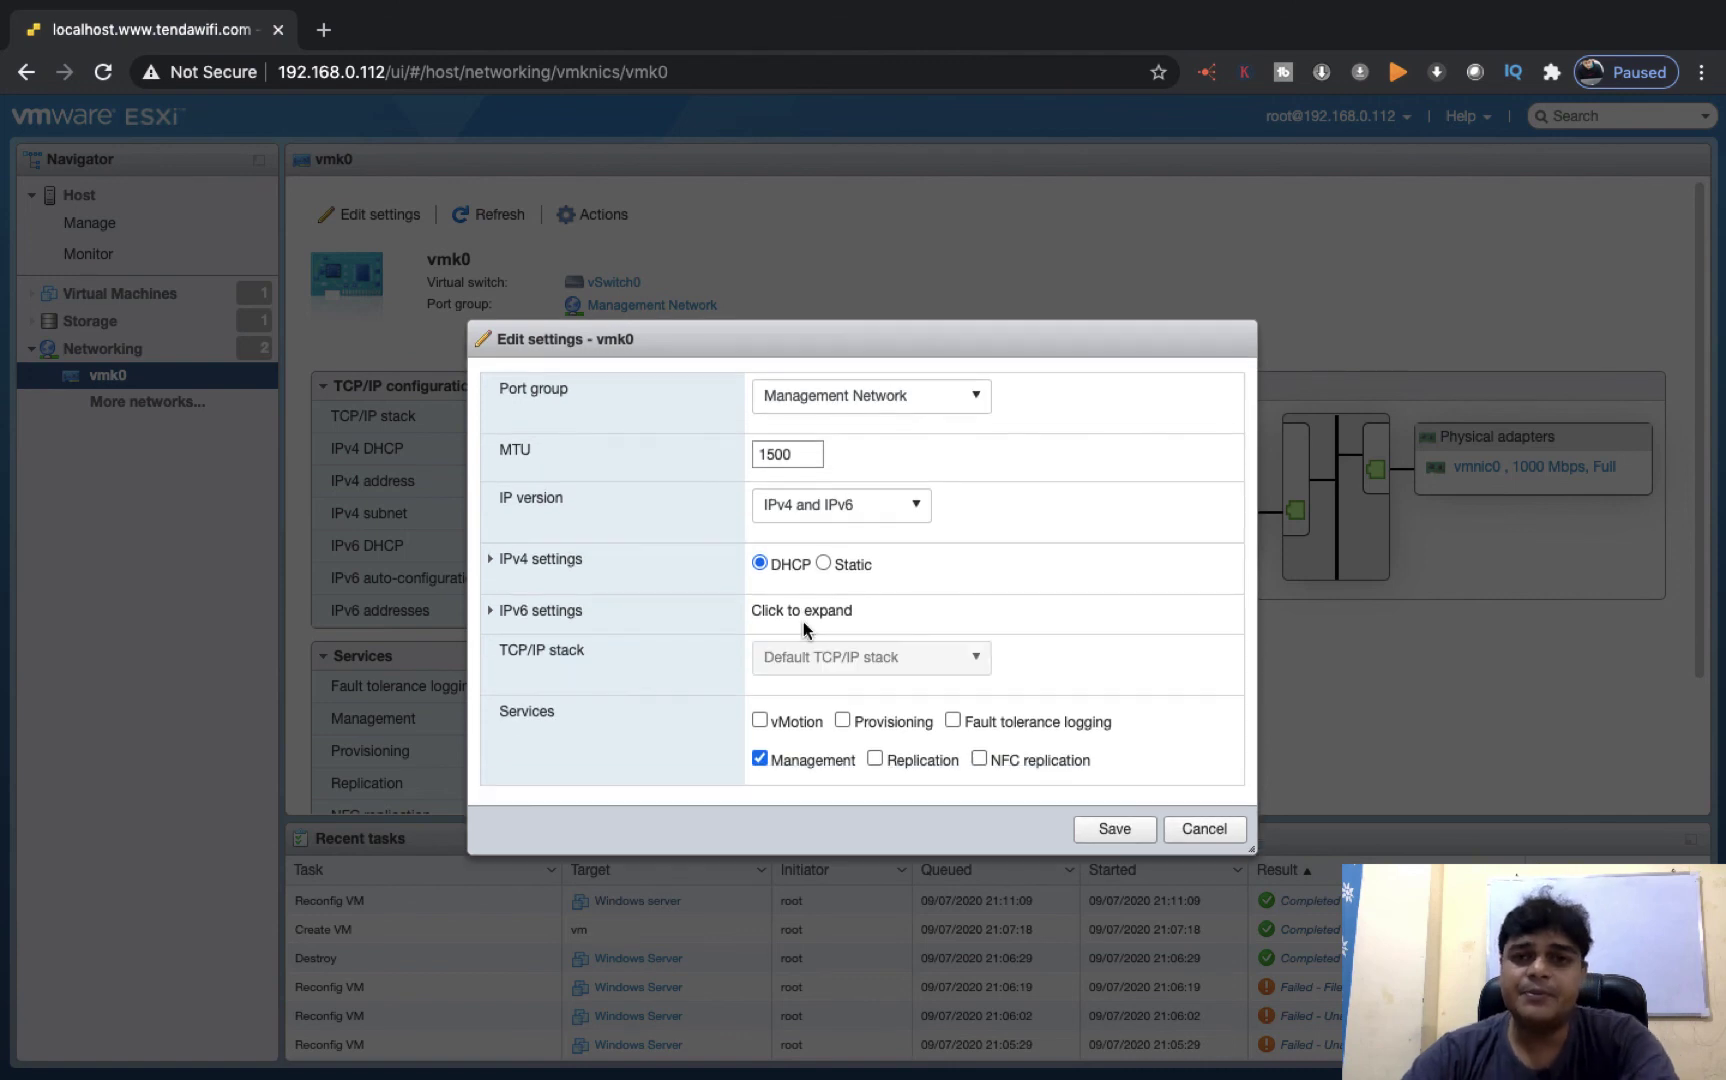
click(759, 720)
click(953, 720)
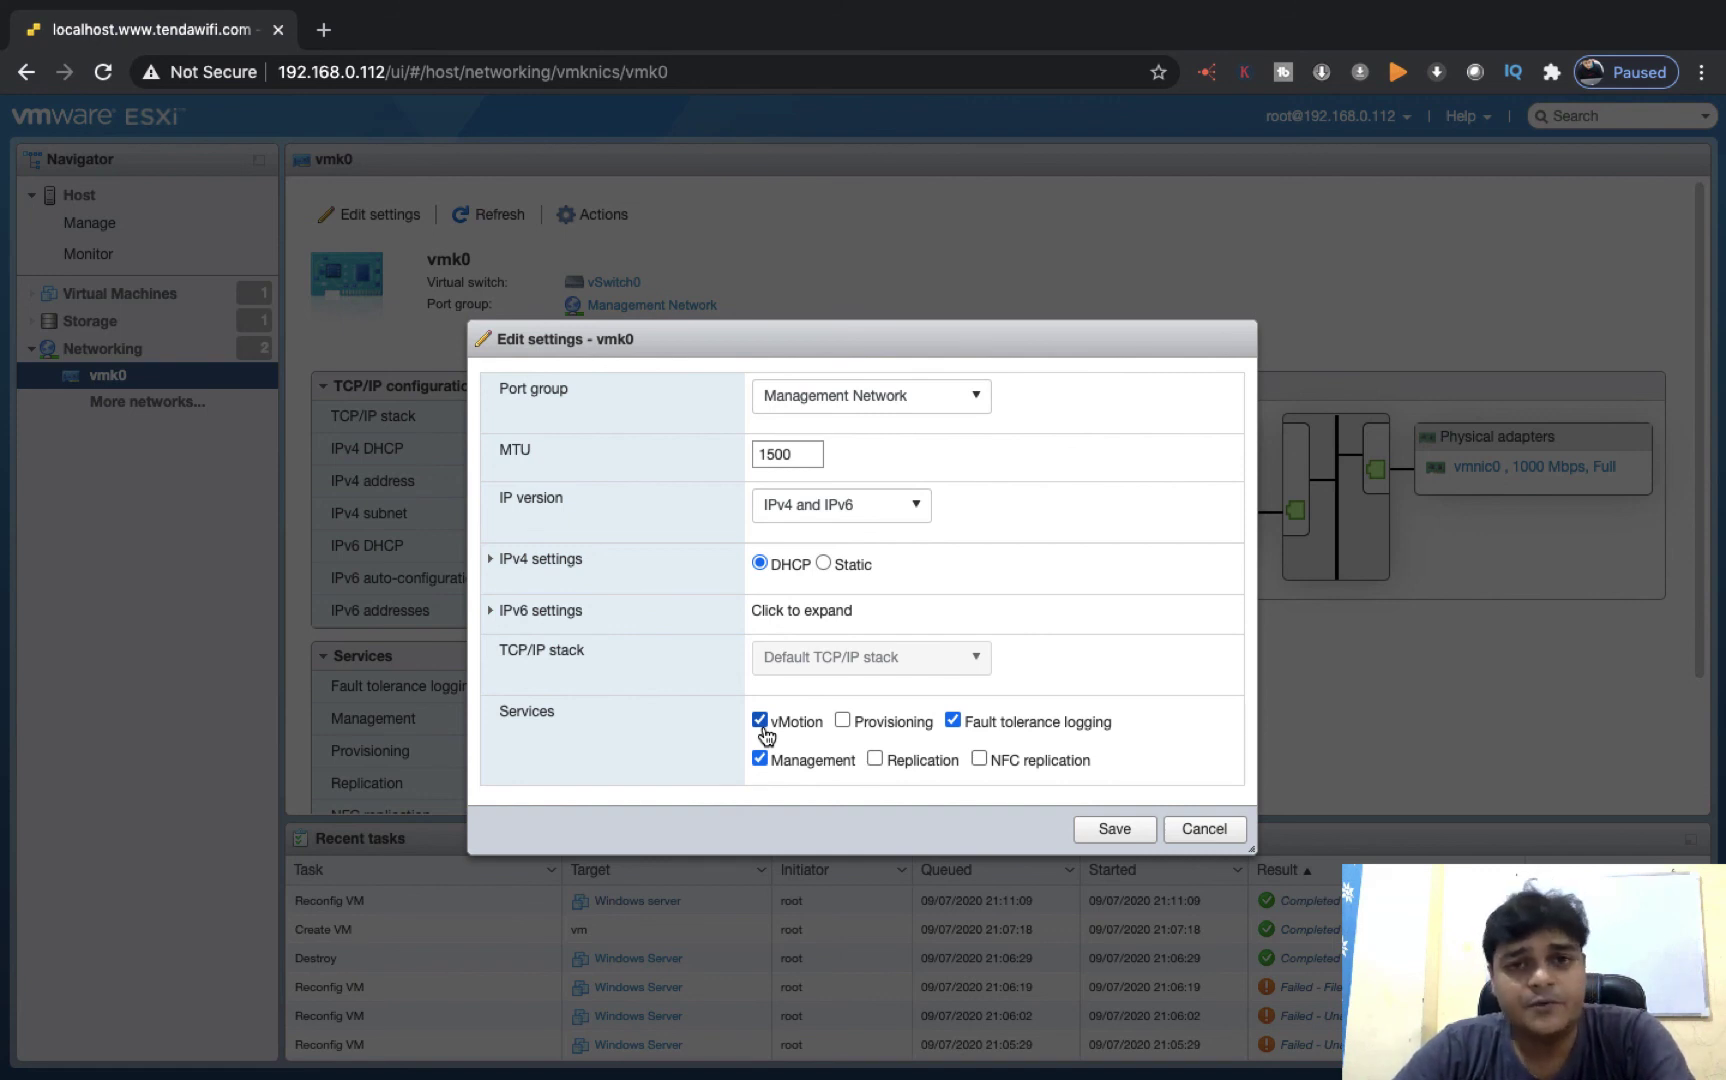
click(1202, 832)
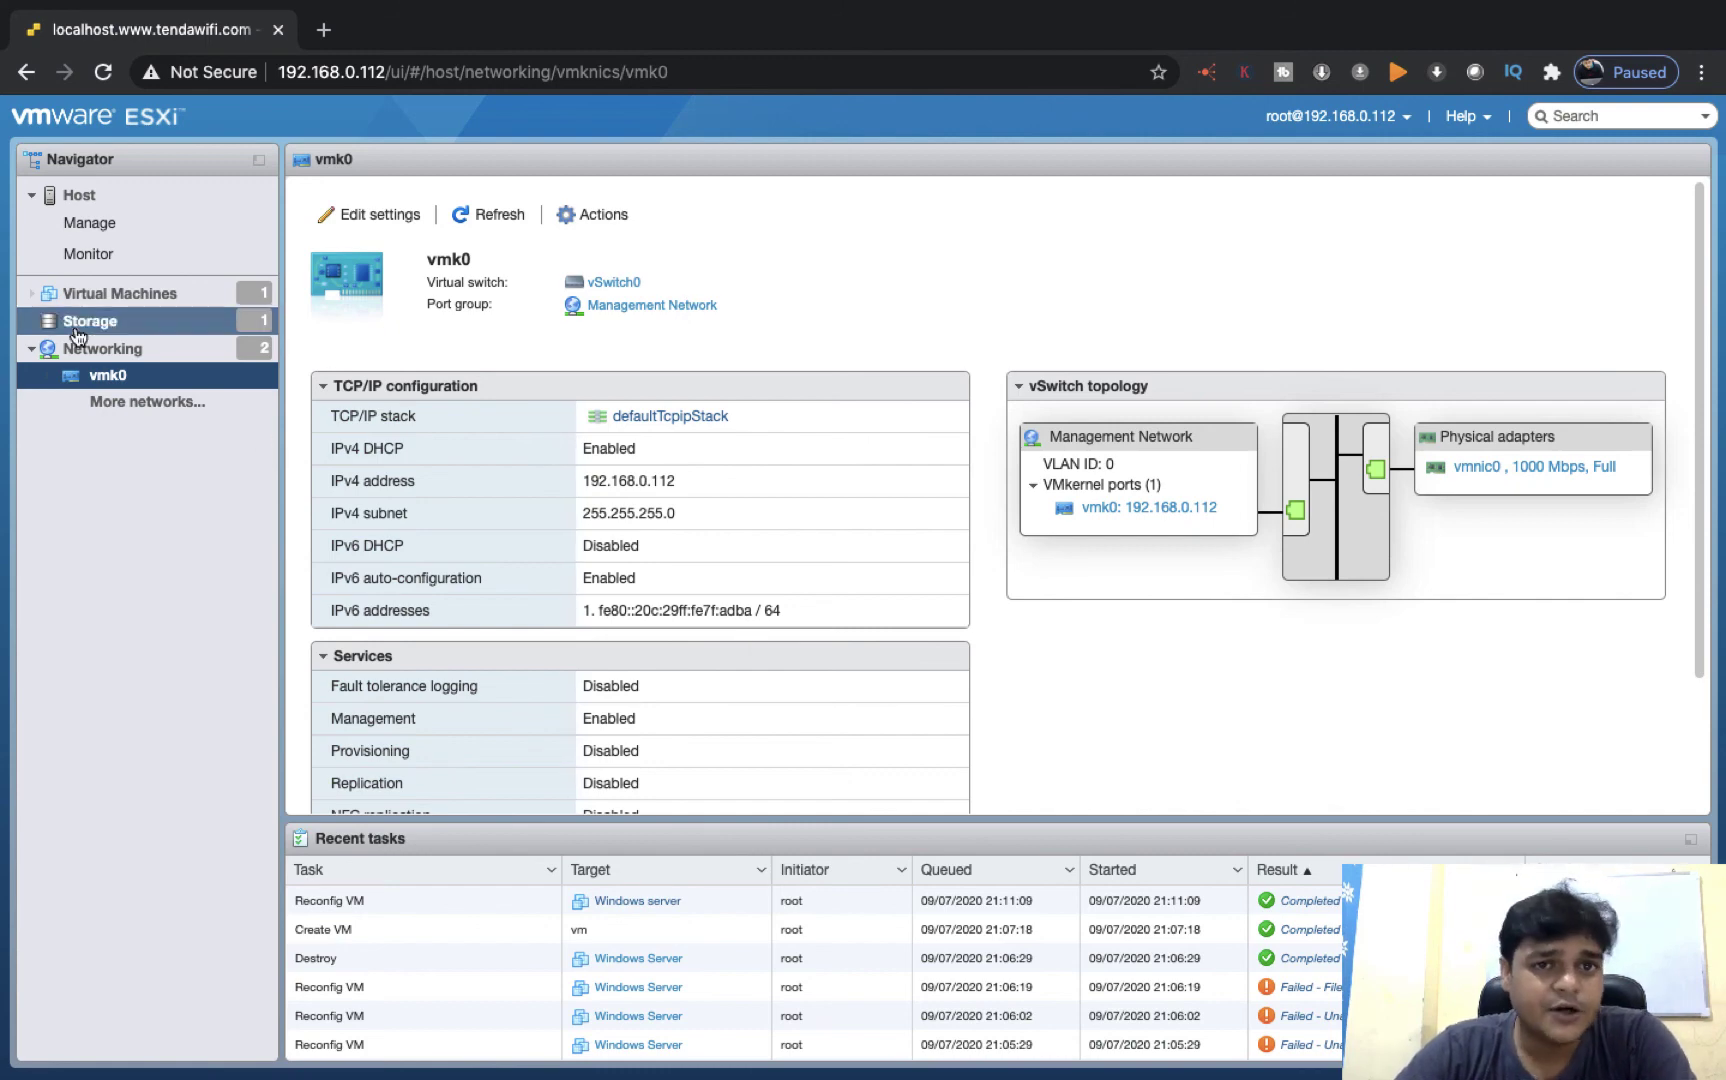
Step: Return to the host's networking overview and view its list of virtual switches
click(101, 352)
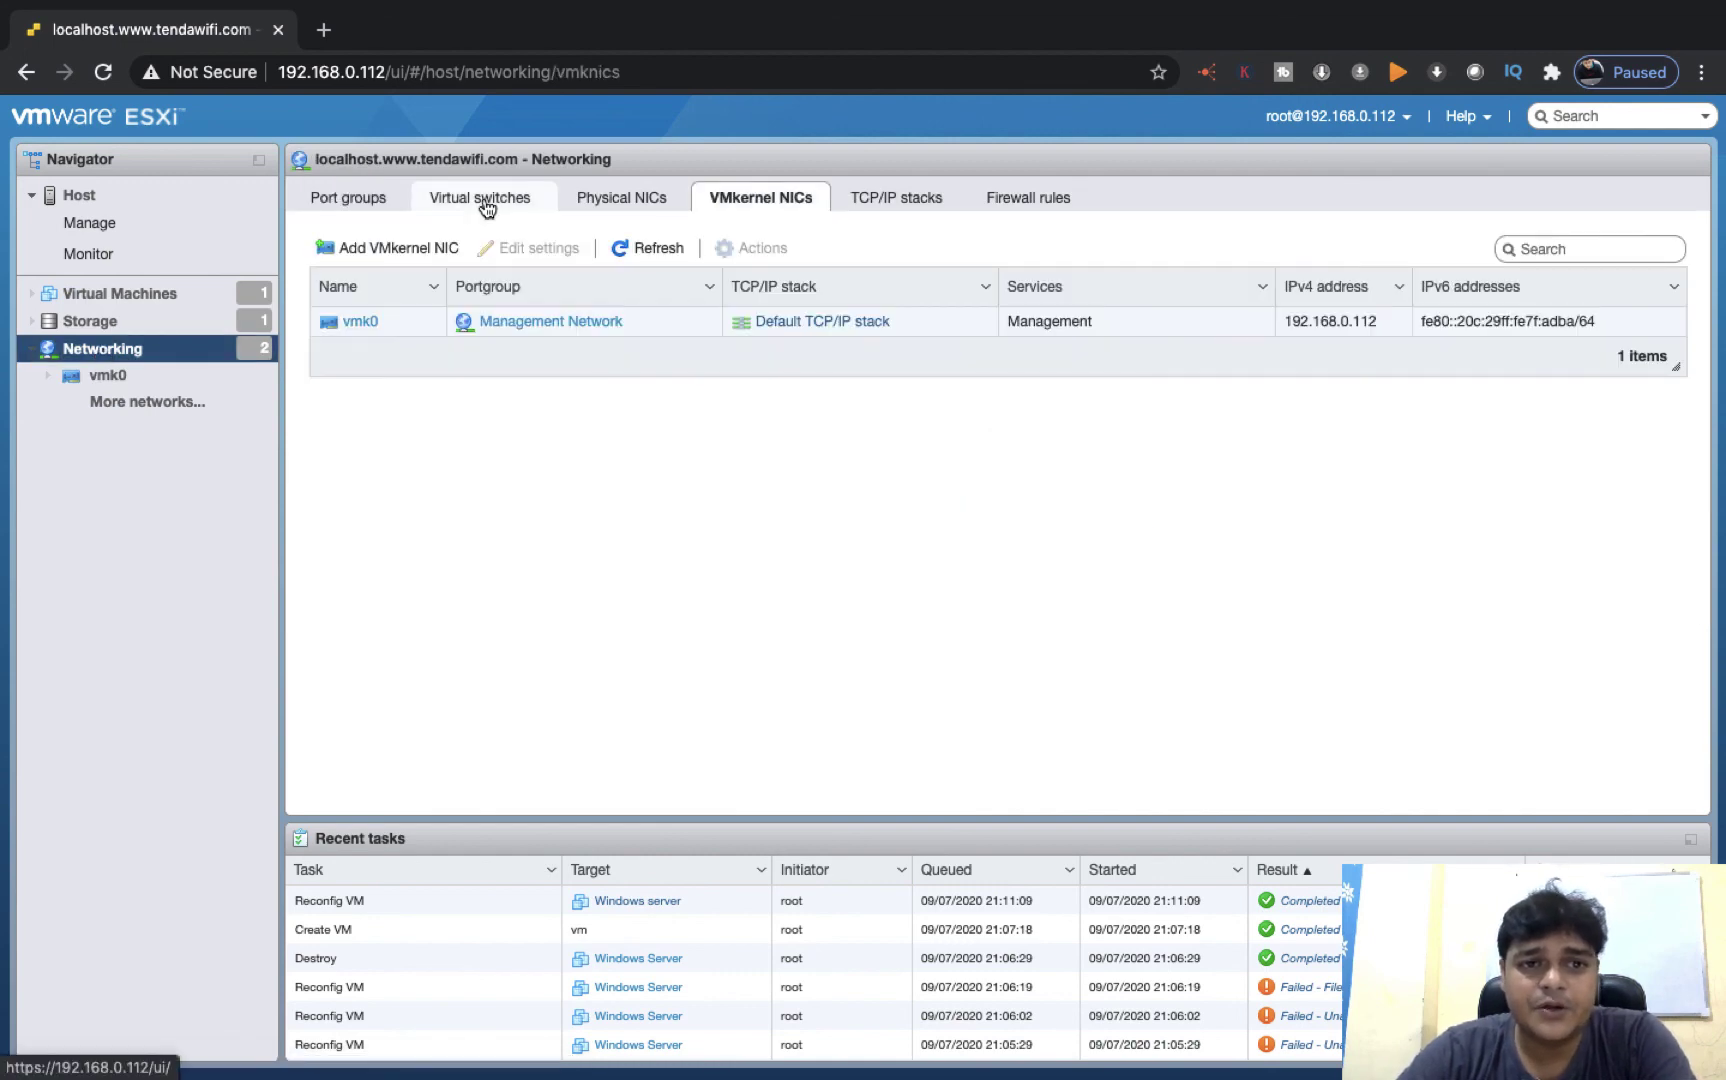
click(486, 207)
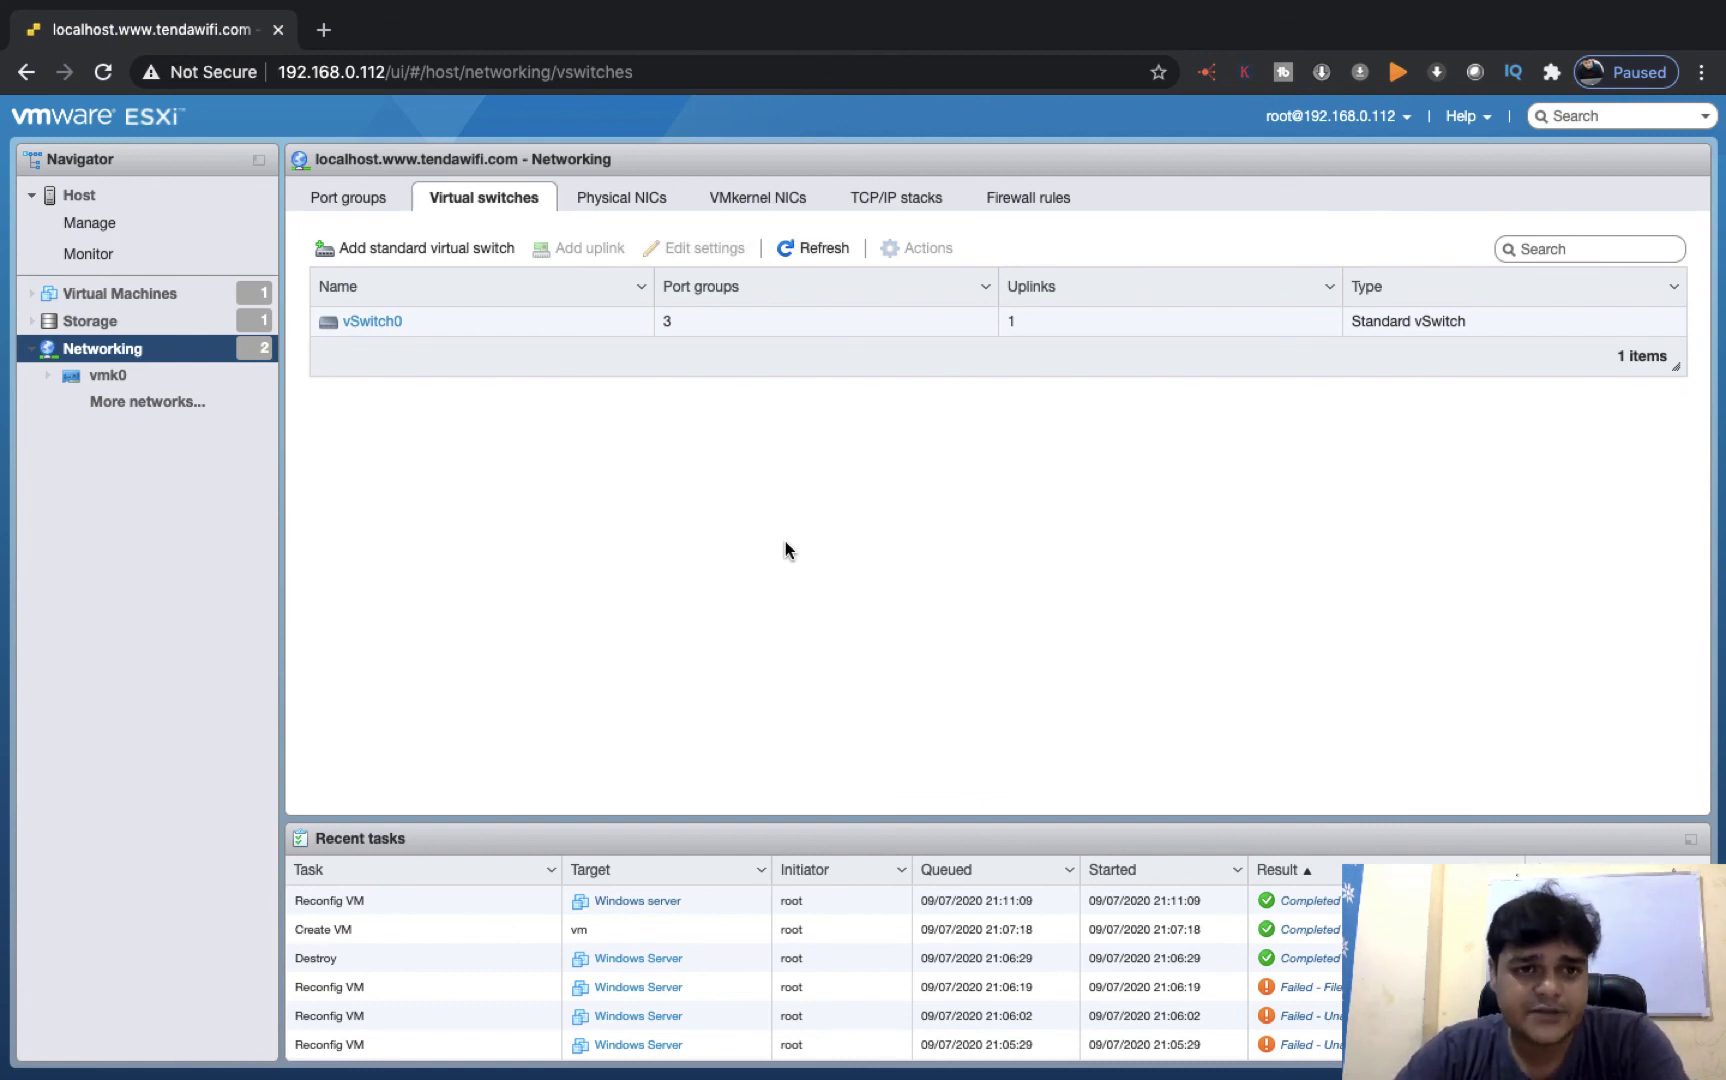
key(ctrl+Left)
key(ctrl+Left)
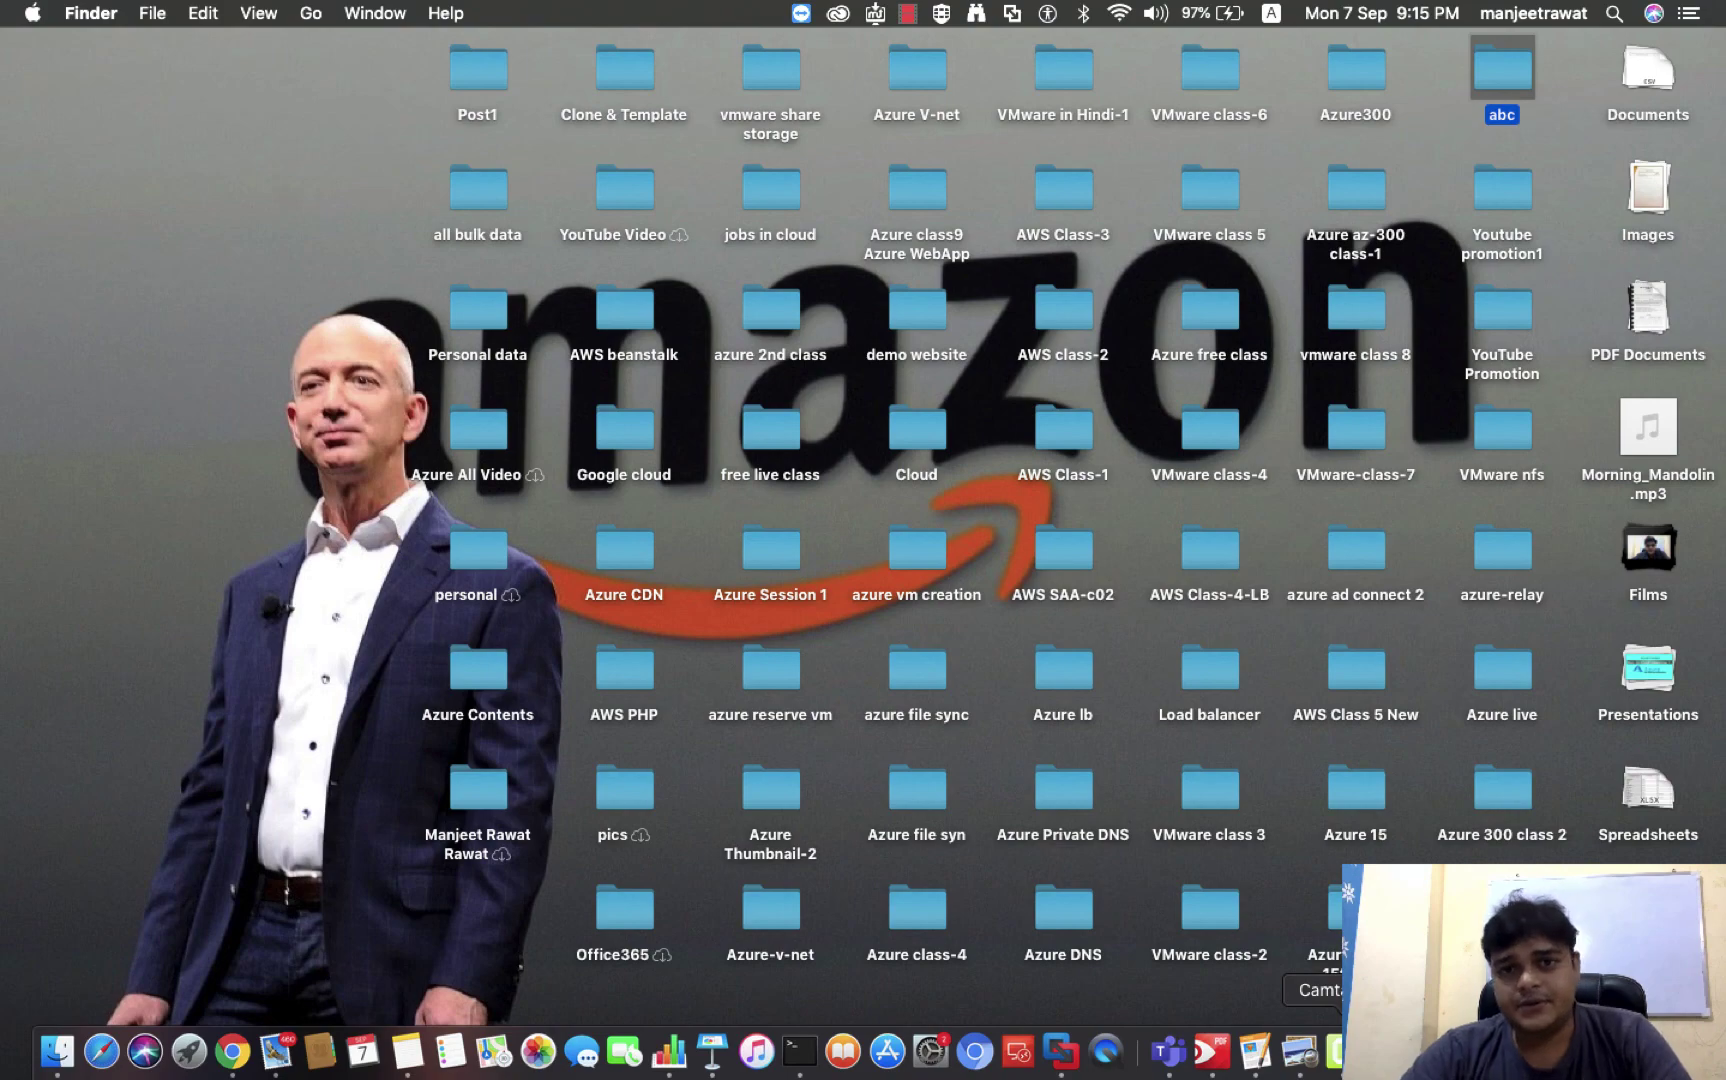
right_click(1330, 1050)
click(1385, 792)
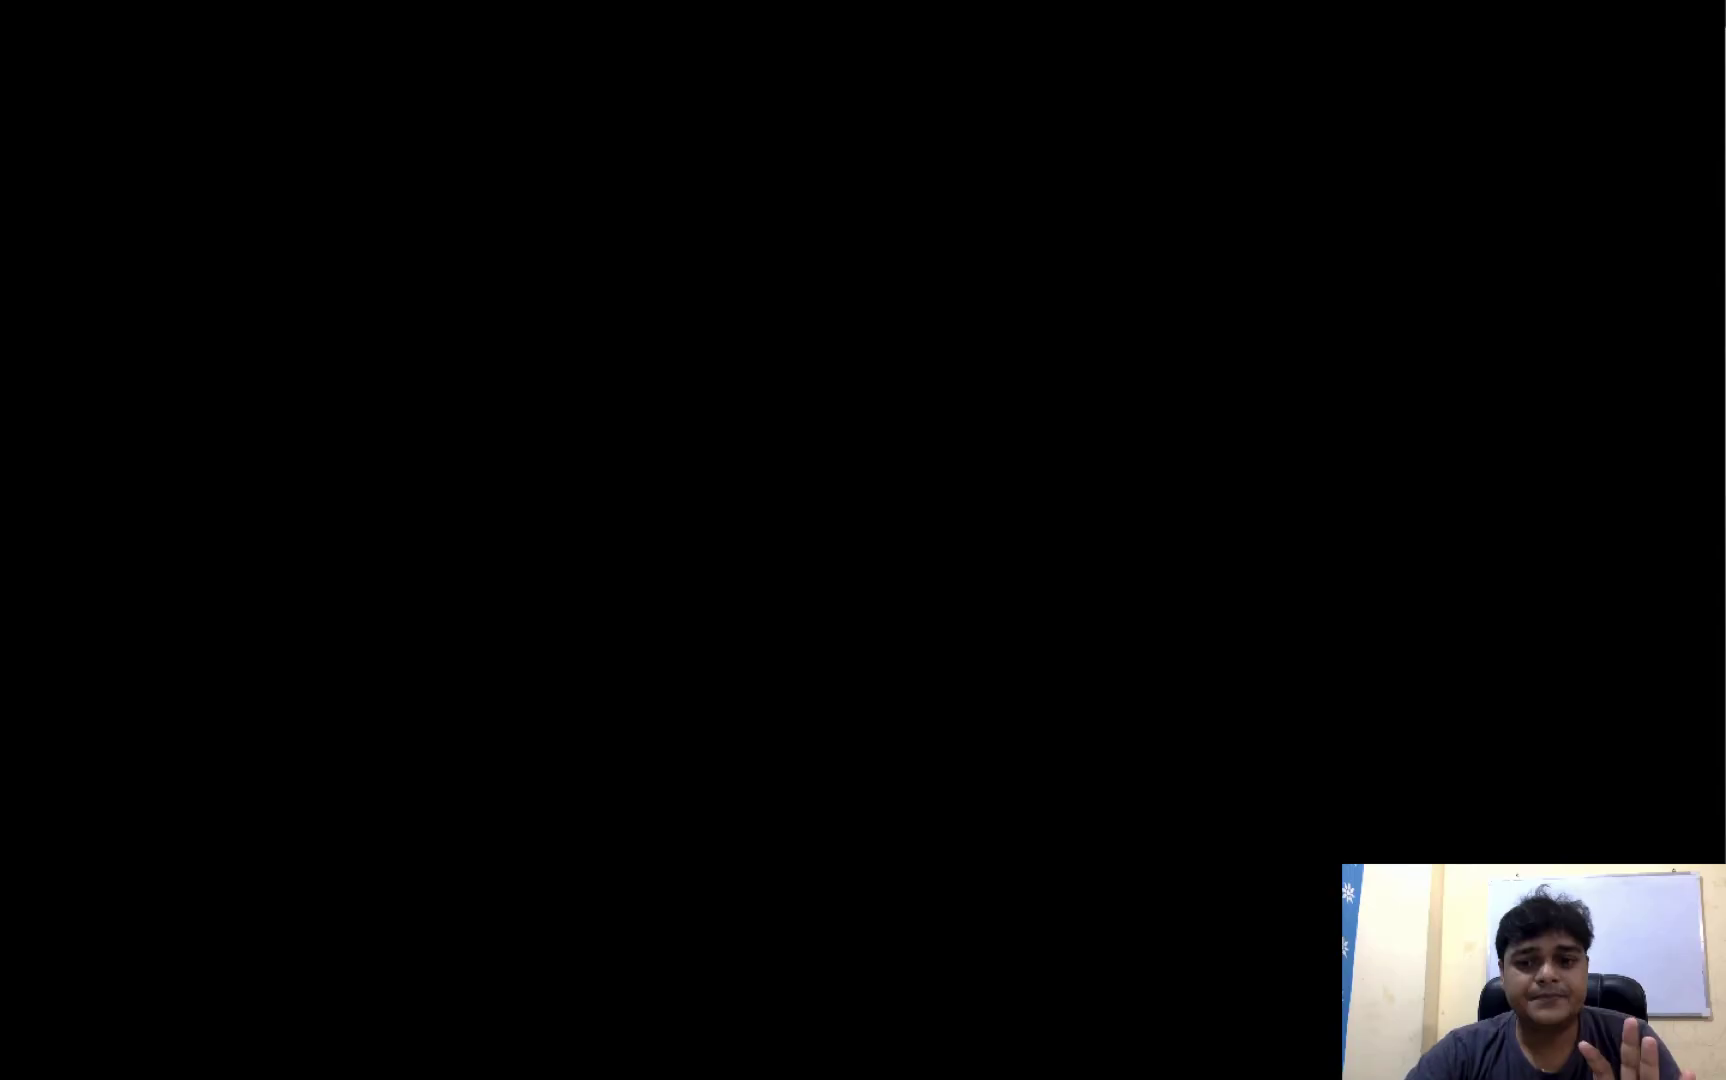